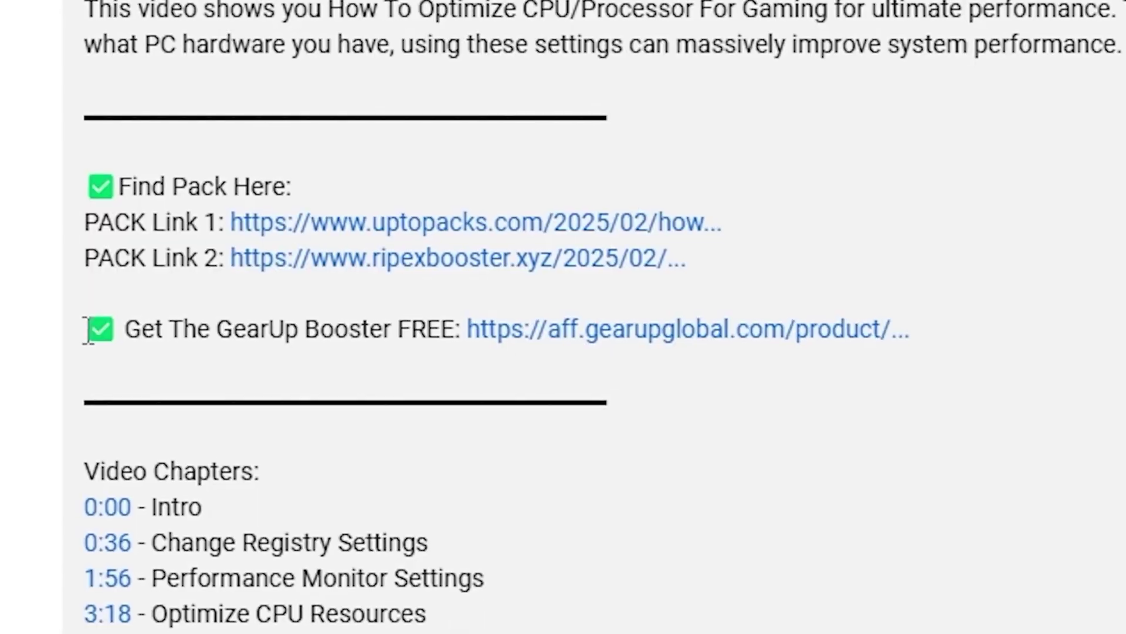
- Open Registry Editor at the Games task key and set Affinity to 0x0000000f (15)
{"action": "left_click_drag", "start_coordinate": [94, 334], "coordinate": [904, 343]}
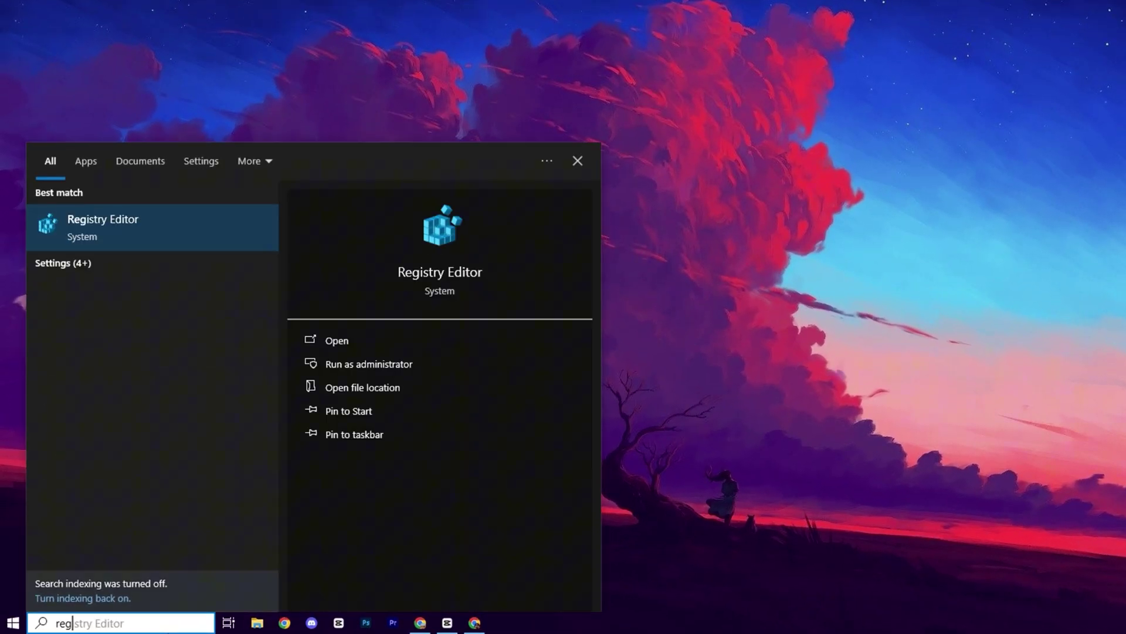
{"action": "left_click", "coordinate": [375, 364]}
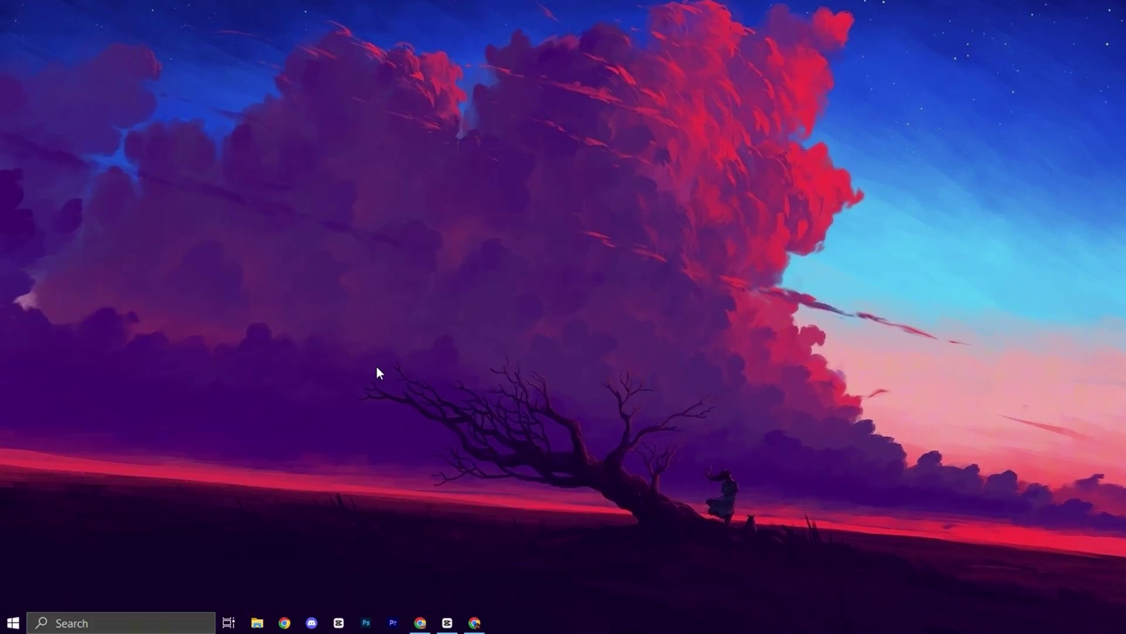
{"action": "left_click", "coordinate": [455, 385]}
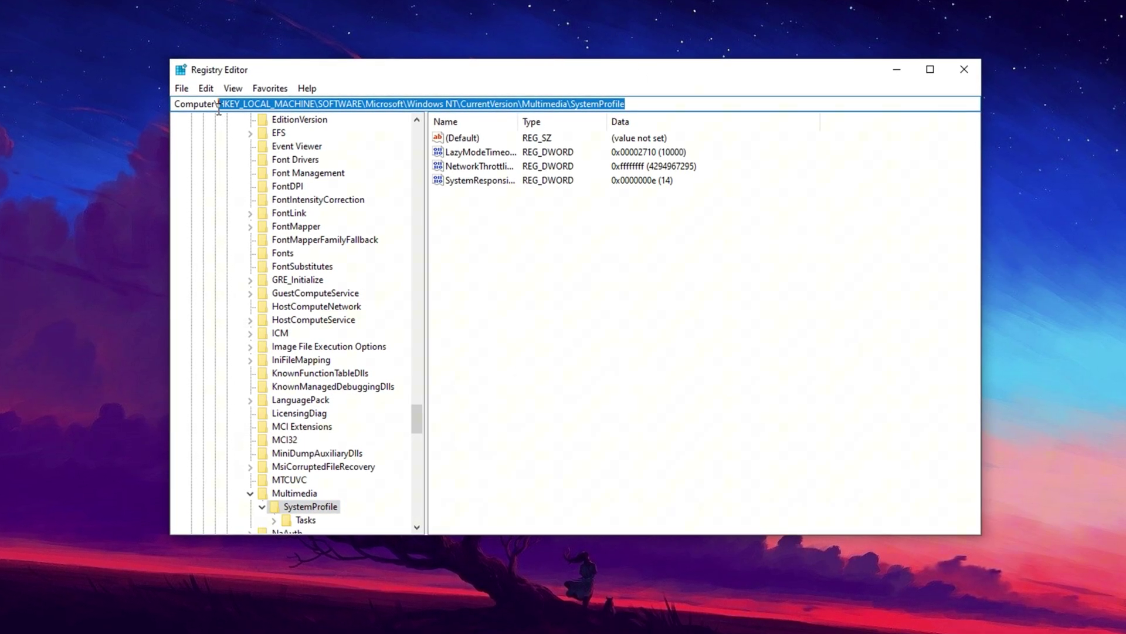
{"action": "key", "text": "Return"}
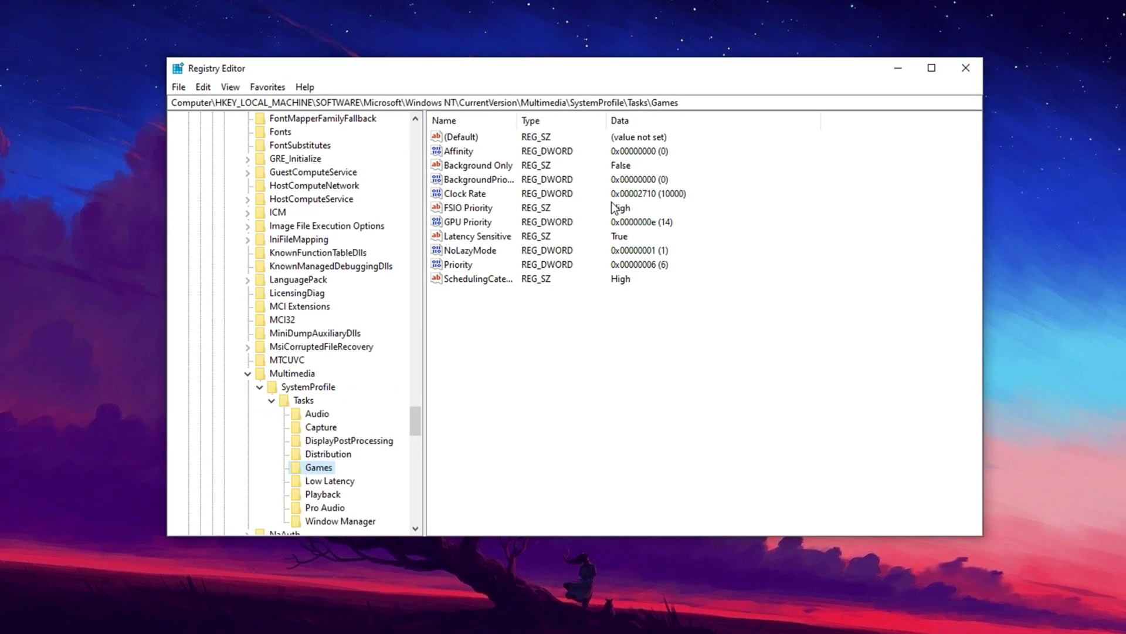
{"action": "double_click", "coordinate": [456, 150]}
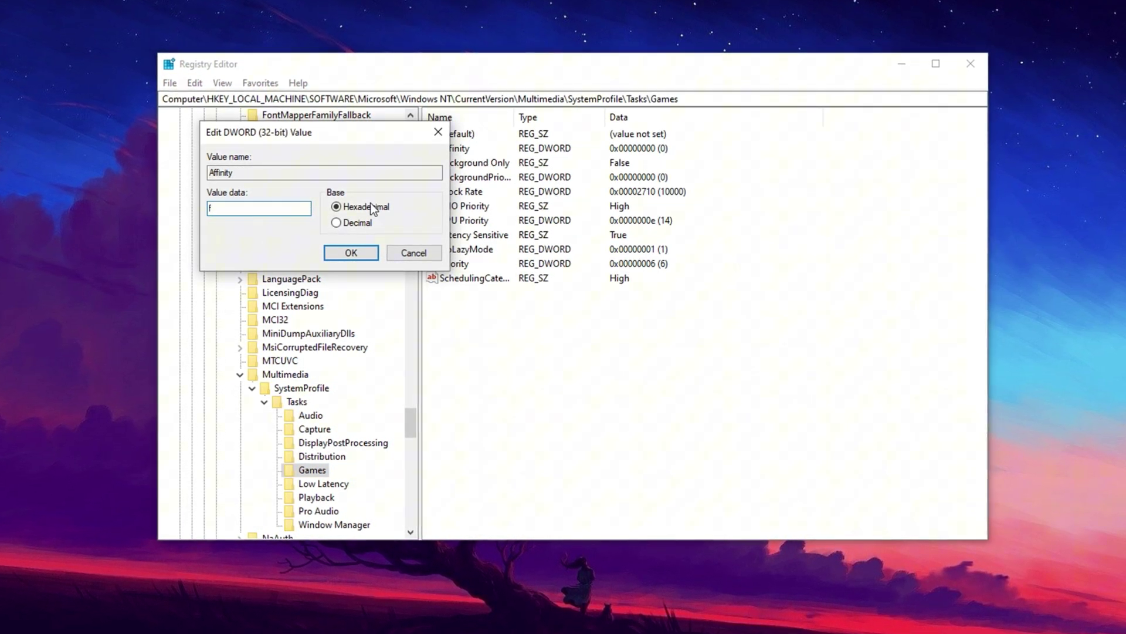
{"action": "left_click", "coordinate": [344, 253]}
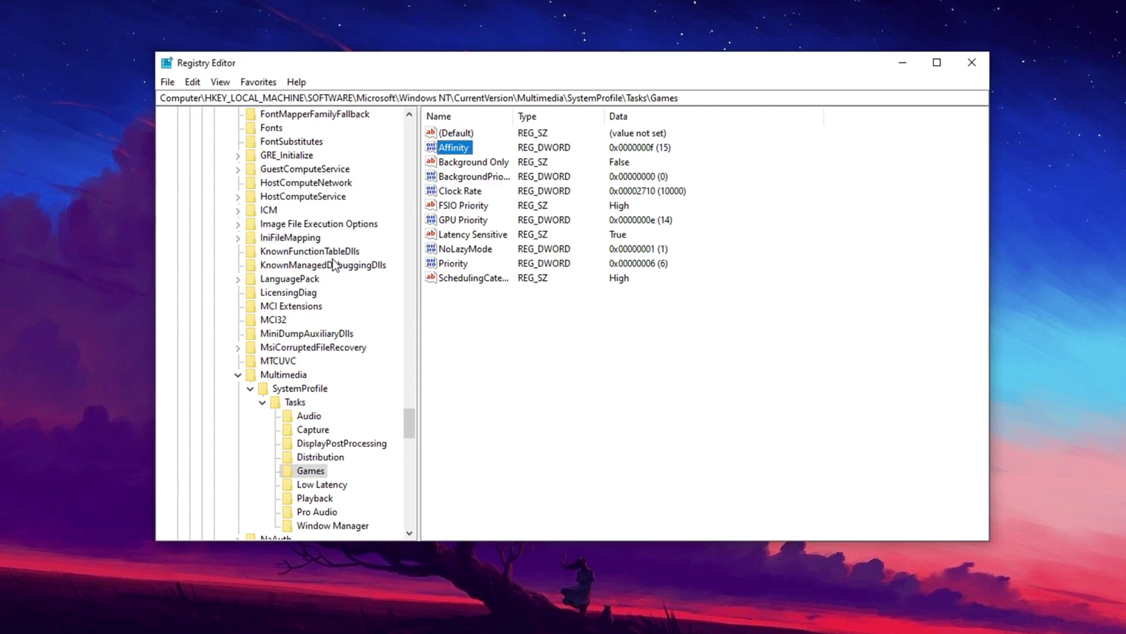
- Confirm Background Only False, GPU Priority 14, Priority 6, and High for SchedulingCategory and FSIO Priority
{"action": "double_click", "coordinate": [473, 160]}
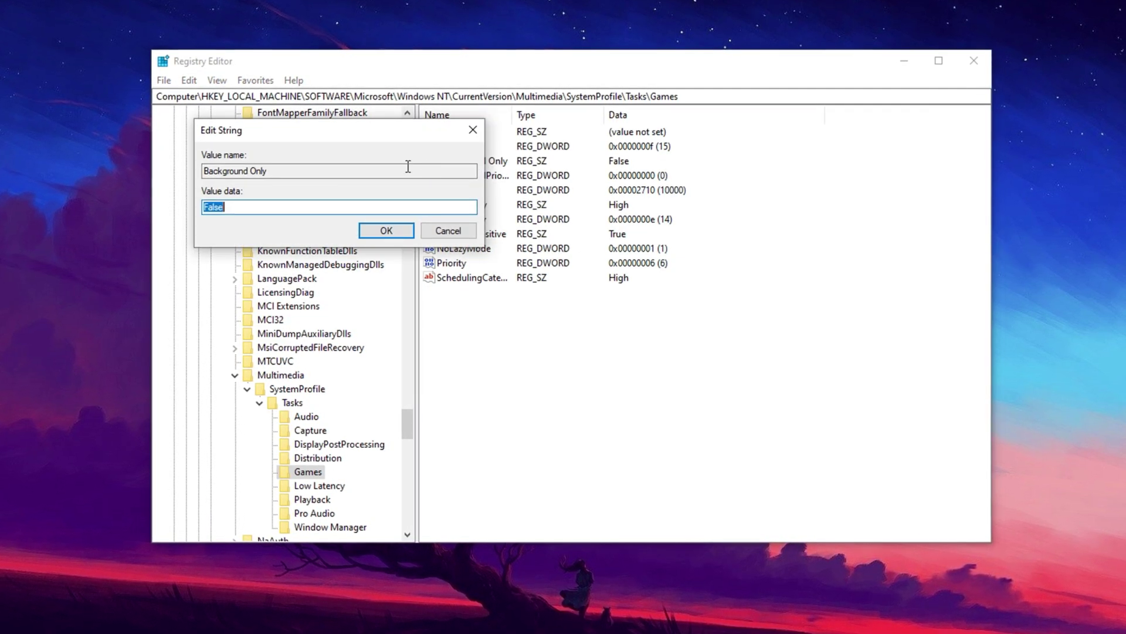
{"action": "left_click", "coordinate": [386, 231]}
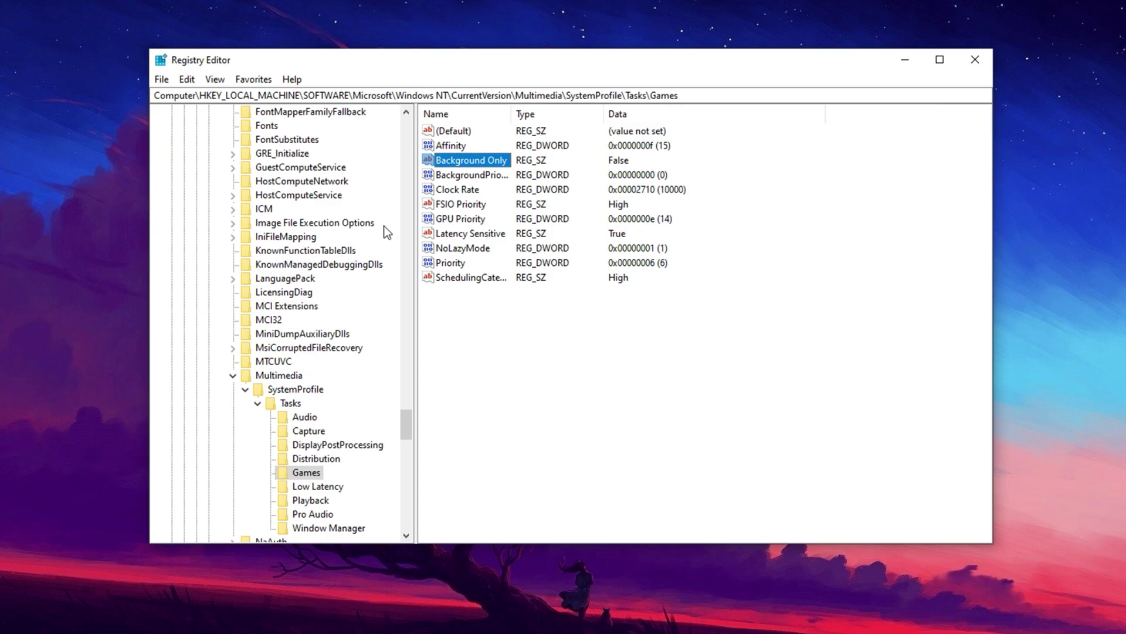
{"action": "double_click", "coordinate": [469, 219]}
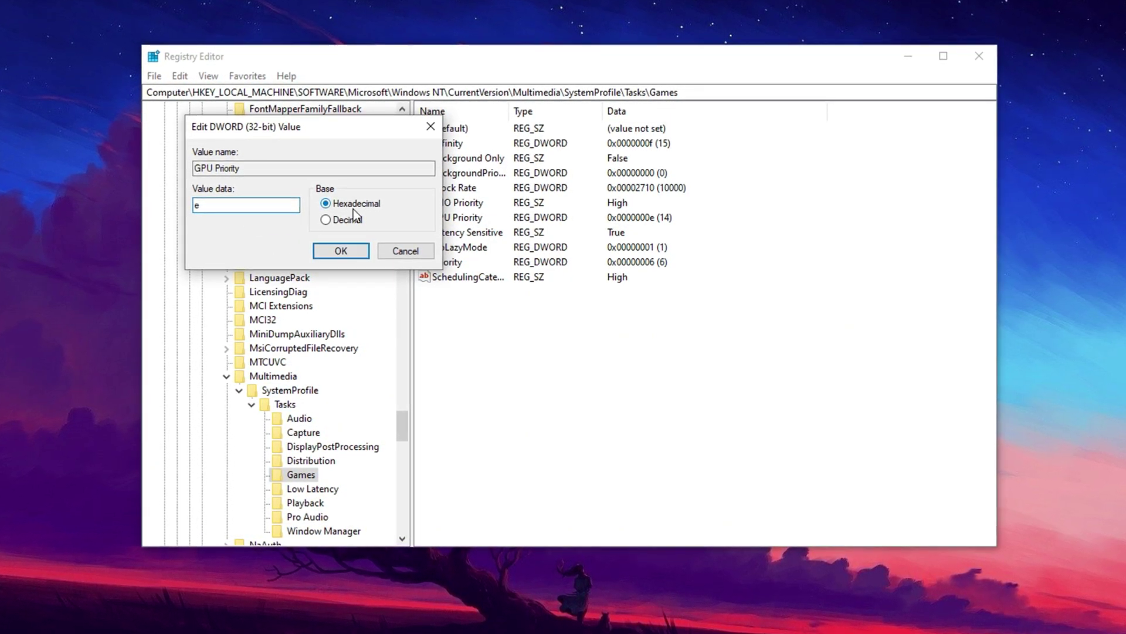
{"action": "left_click", "coordinate": [340, 252]}
{"action": "left_click", "coordinate": [448, 261]}
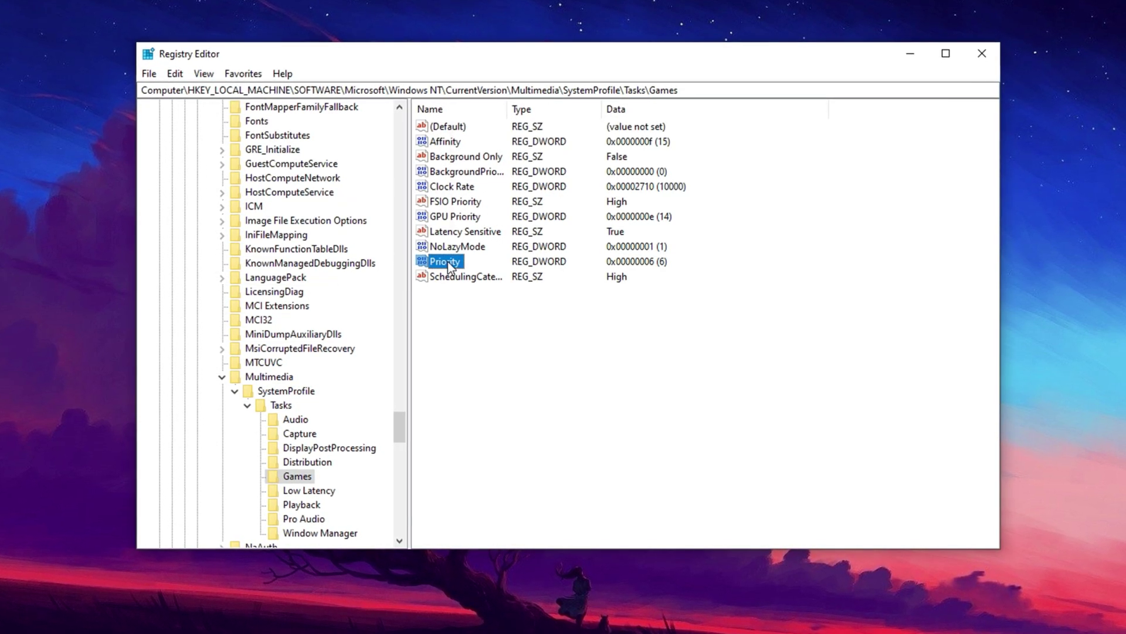
{"action": "double_click", "coordinate": [448, 262]}
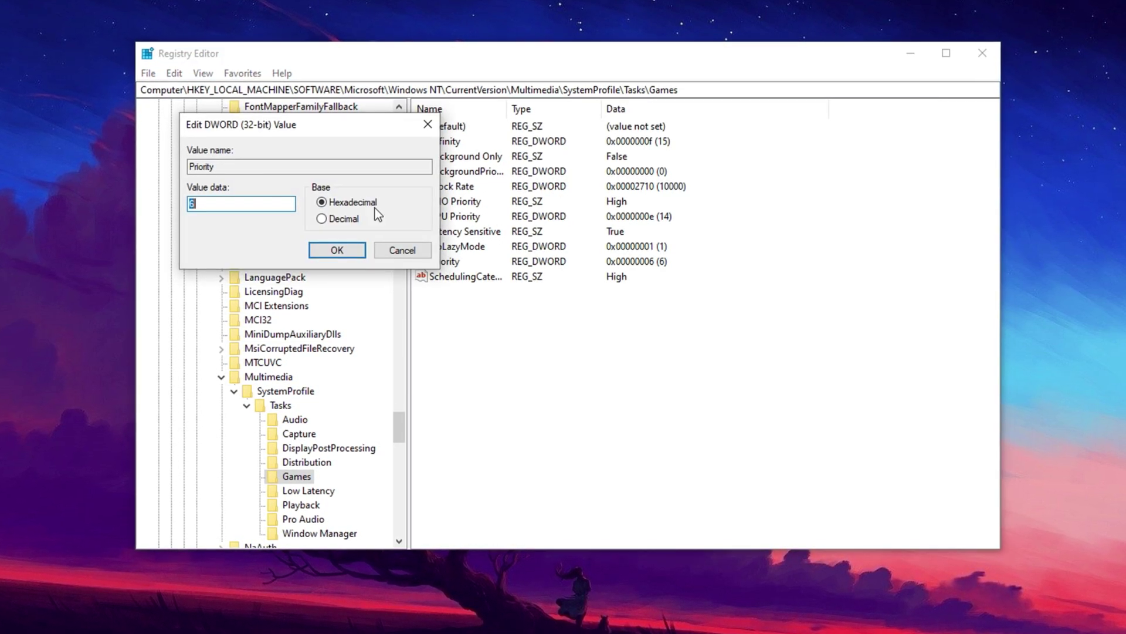
{"action": "left_click", "coordinate": [330, 249]}
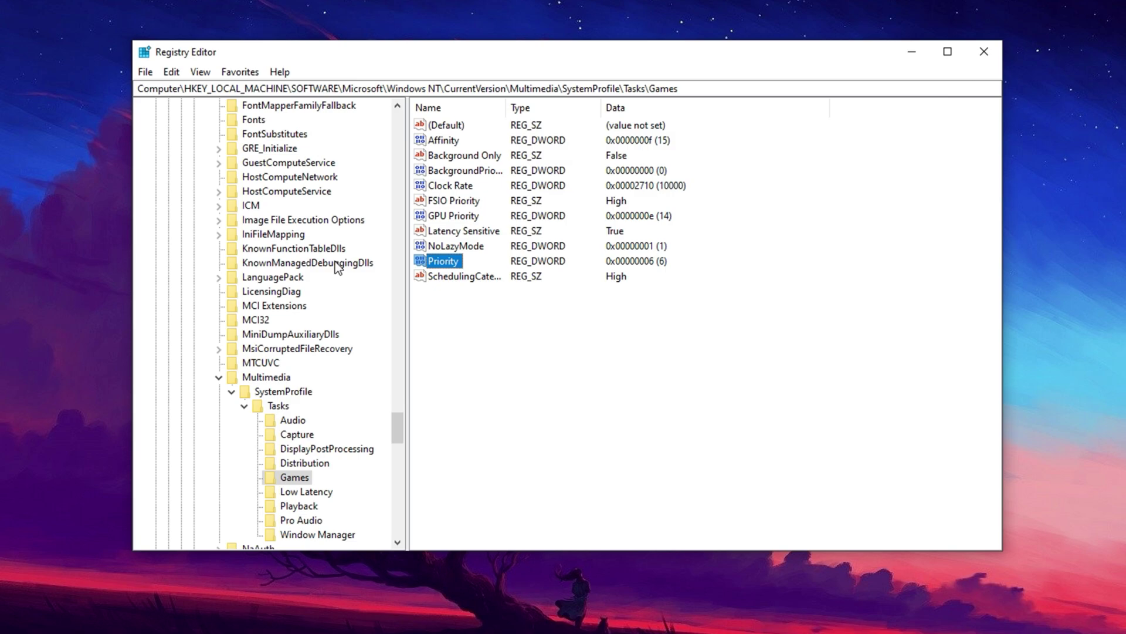
{"action": "double_click", "coordinate": [450, 279]}
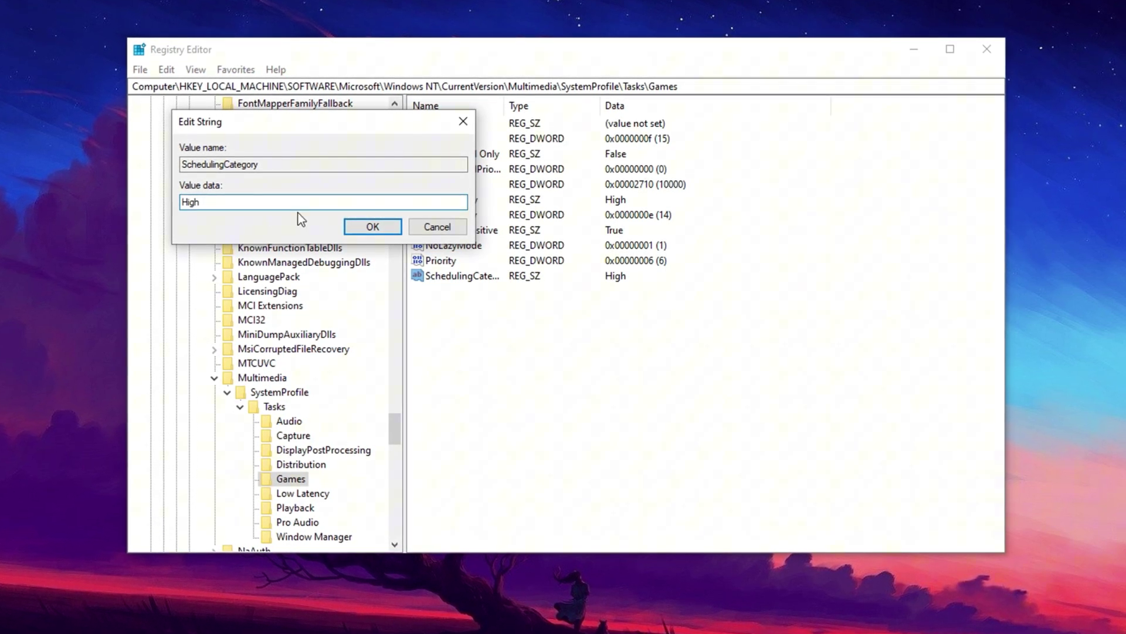
{"action": "left_click", "coordinate": [372, 226]}
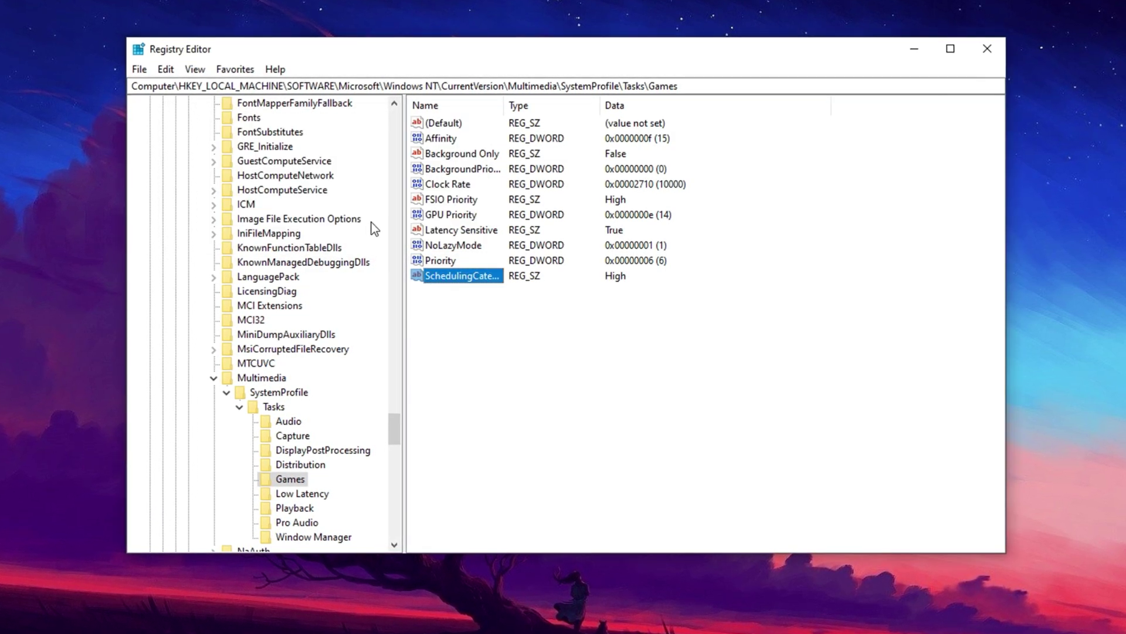
{"action": "double_click", "coordinate": [451, 201]}
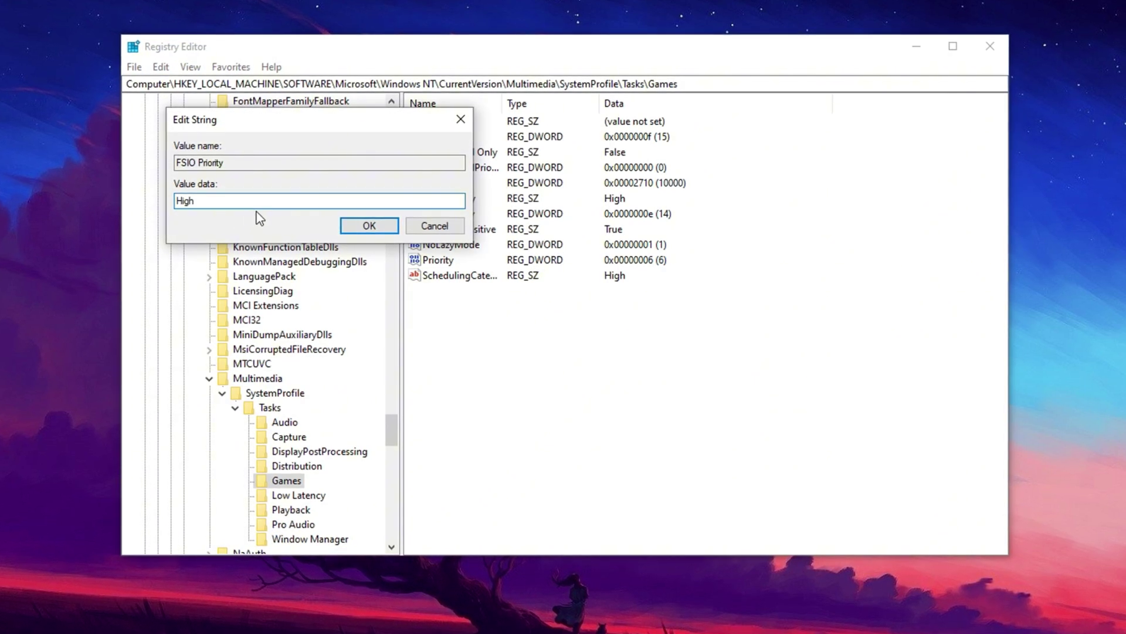
{"action": "left_click", "coordinate": [344, 226]}
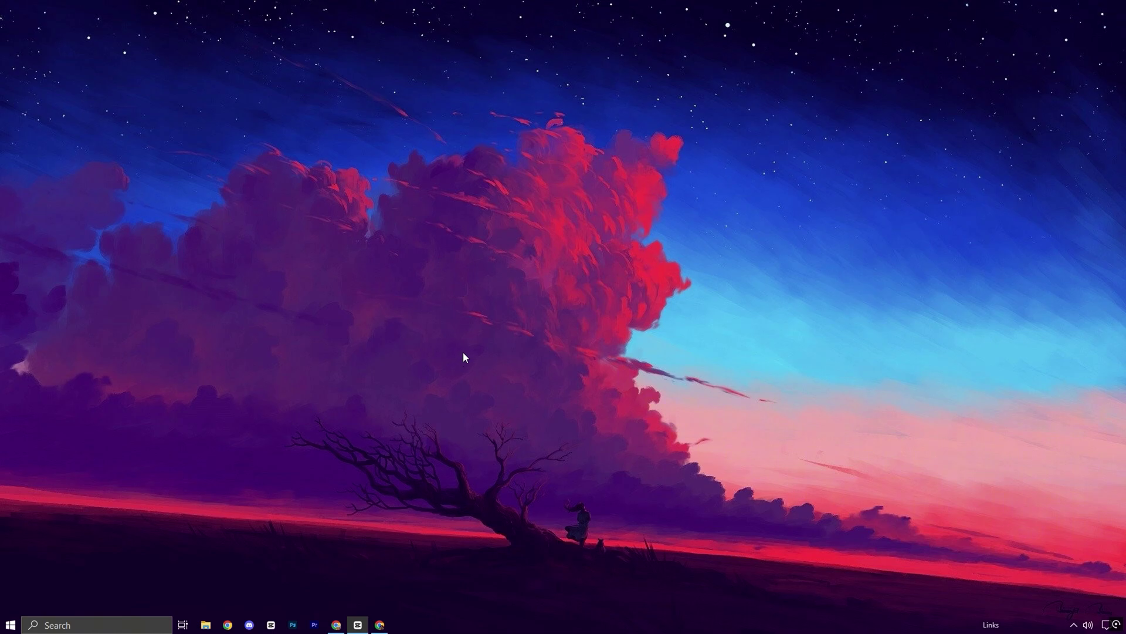
- Disable TCP Checksum Offload (IPv4) and Large Send Offload V2 (IPv4) on the Intel 82579LM adapter
{"action": "key", "text": "super+x"}
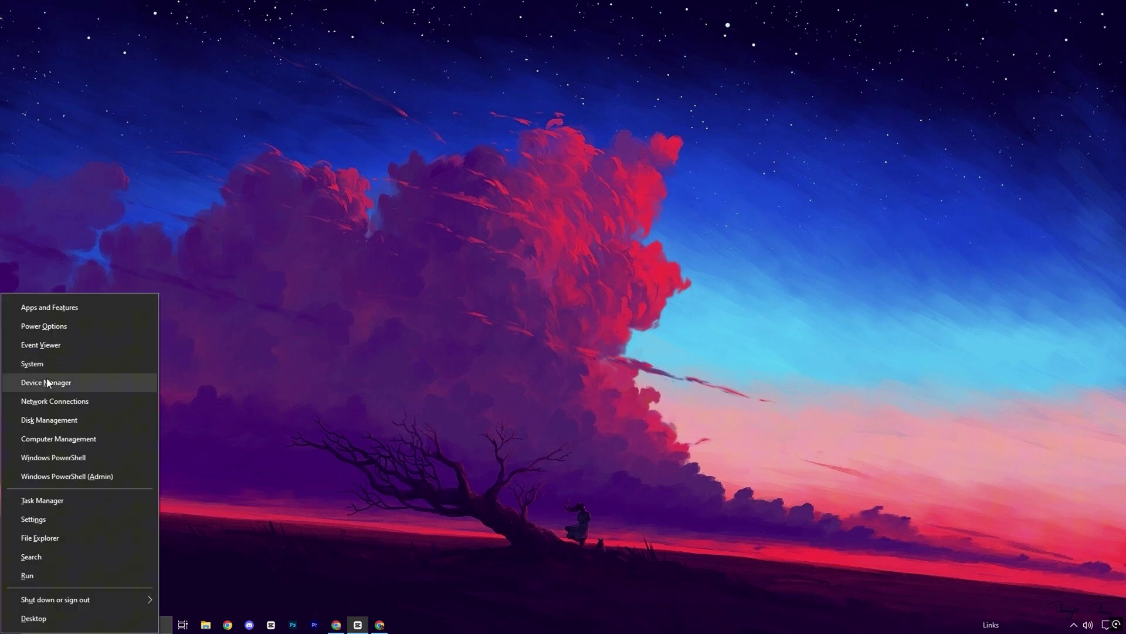
{"action": "left_click", "coordinate": [48, 383]}
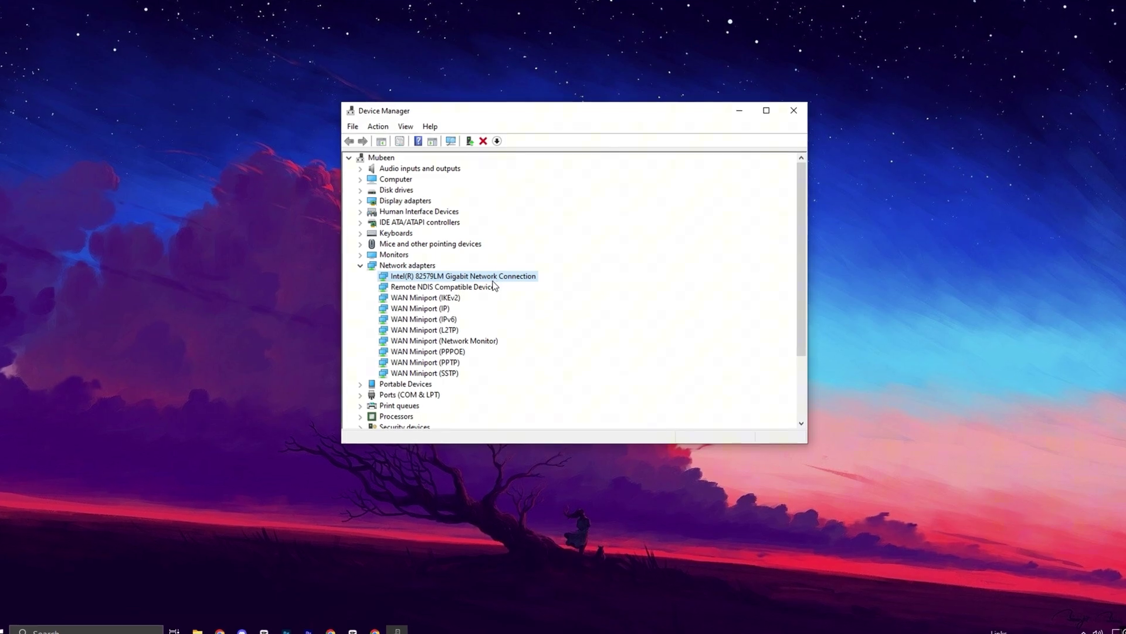
{"action": "right_click", "coordinate": [474, 281]}
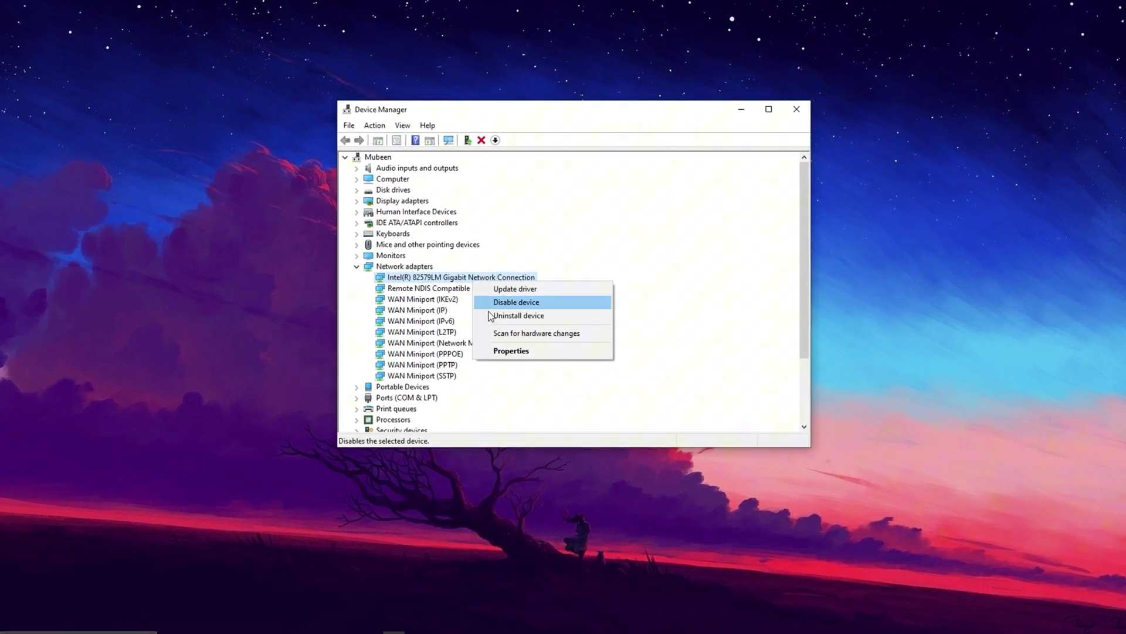
{"action": "left_click", "coordinate": [495, 349]}
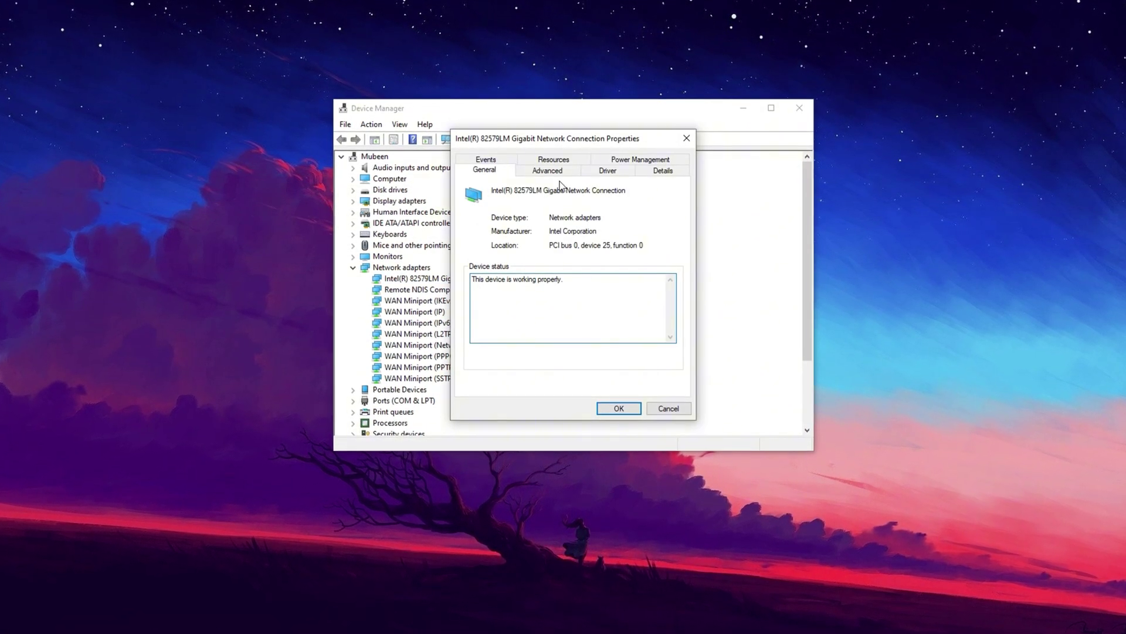
{"action": "left_click", "coordinate": [541, 170]}
{"action": "left_click", "coordinate": [512, 295]}
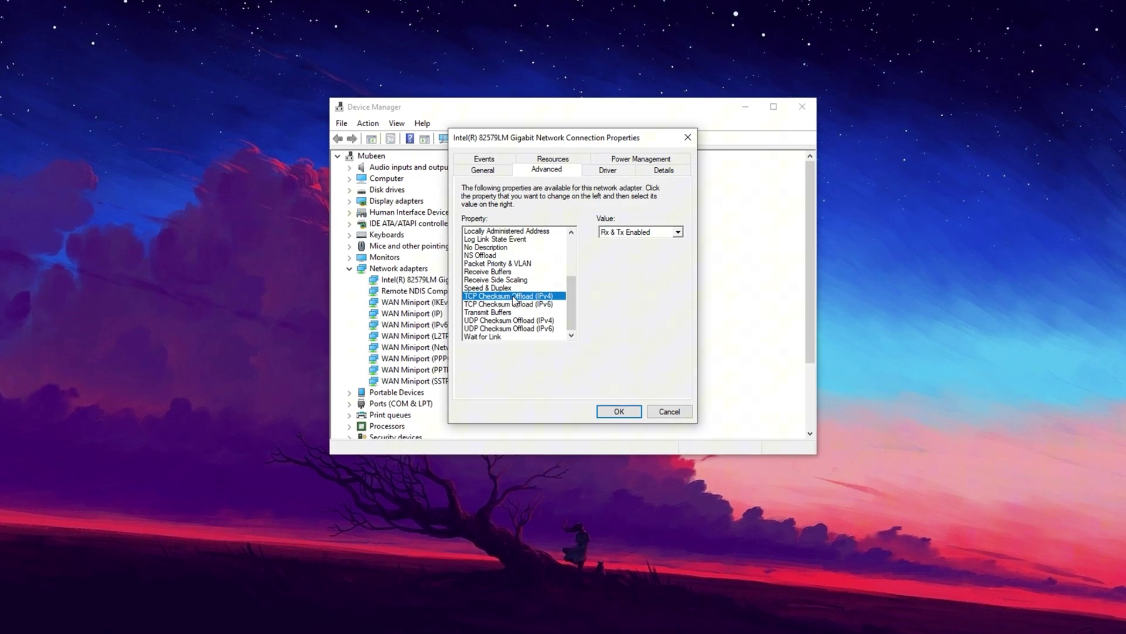
{"action": "left_click", "coordinate": [674, 235]}
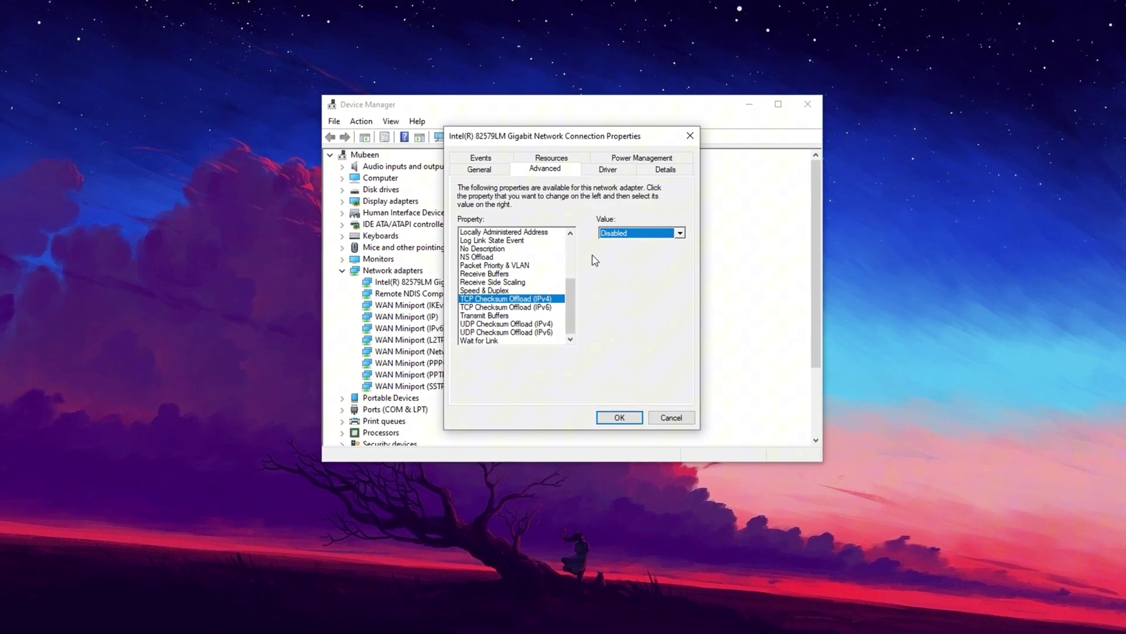
{"action": "scroll", "coordinate": [523, 274], "scroll_direction": "up", "scroll_amount": 3}
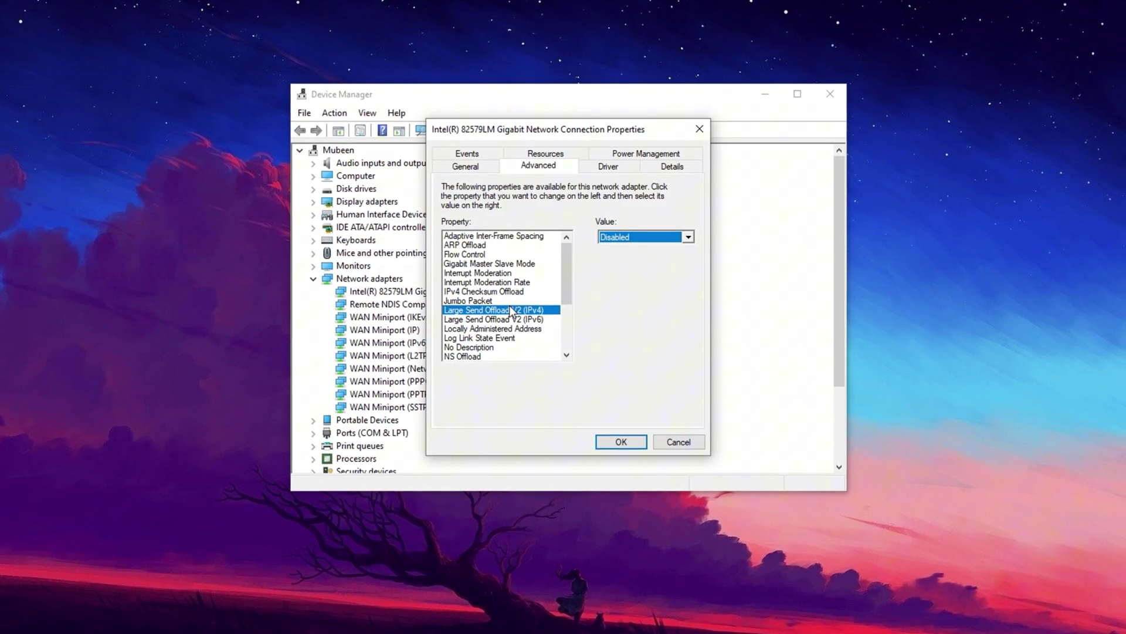
{"action": "left_click", "coordinate": [620, 444]}
- Confirm the High Precision Event Timer under System devices stays disabled
{"action": "scroll", "coordinate": [538, 334], "scroll_direction": "down", "scroll_amount": 3}
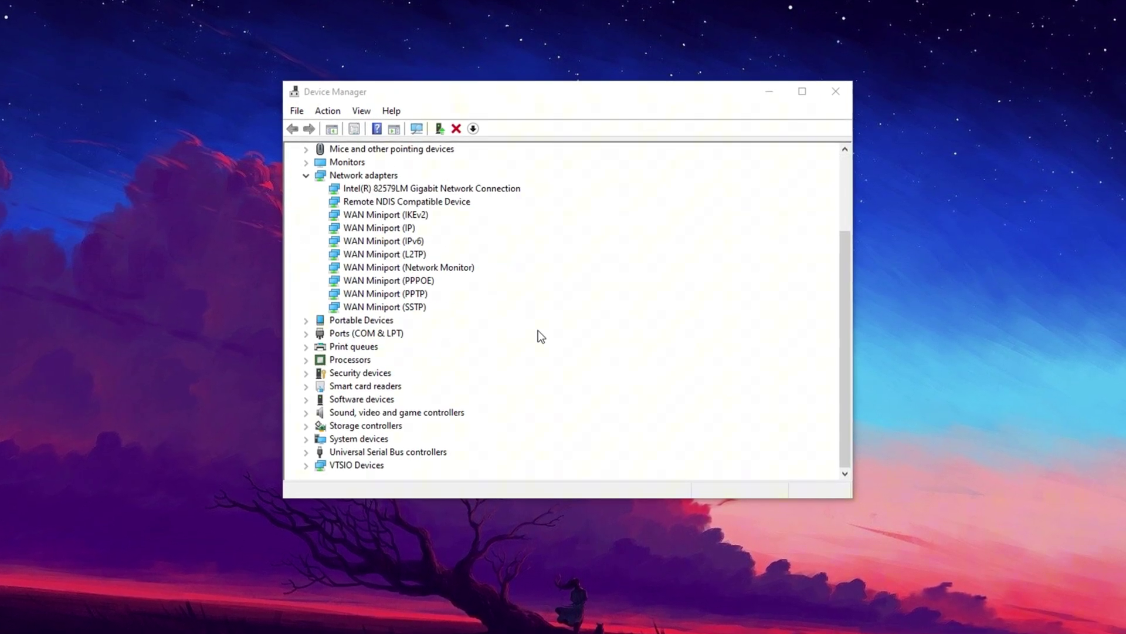
{"action": "double_click", "coordinate": [356, 441]}
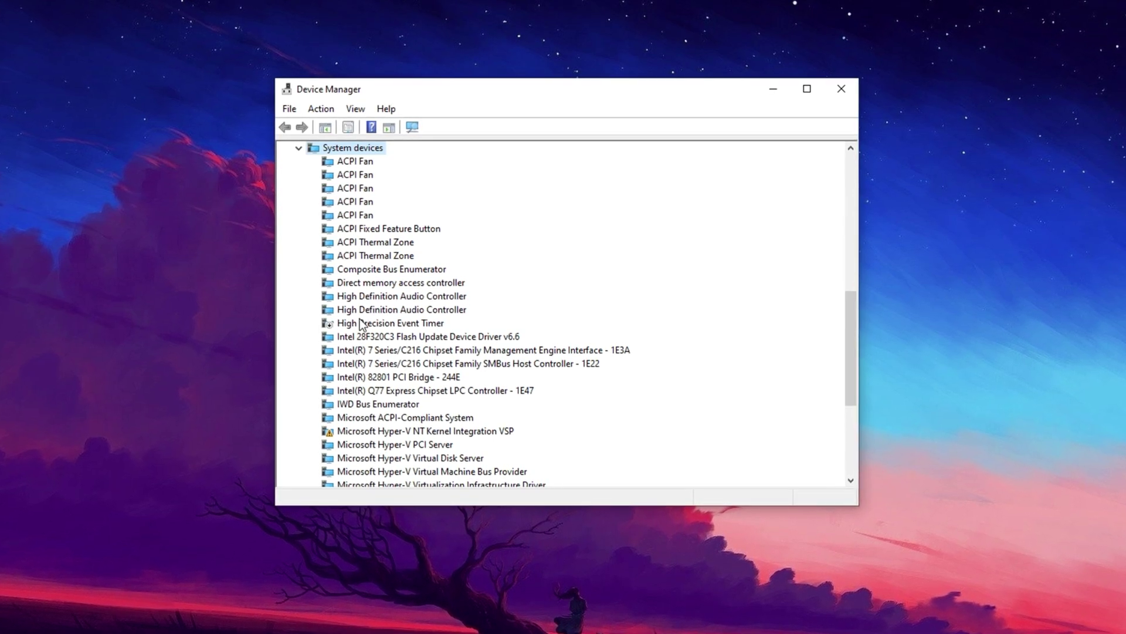
{"action": "left_click", "coordinate": [381, 323]}
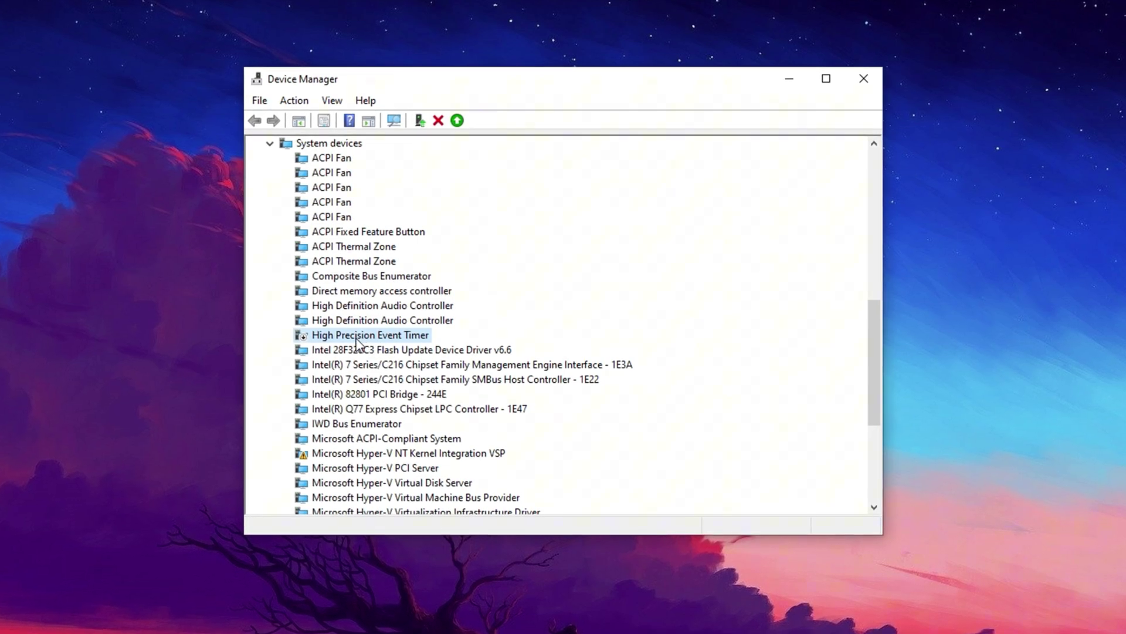
{"action": "right_click", "coordinate": [354, 336]}
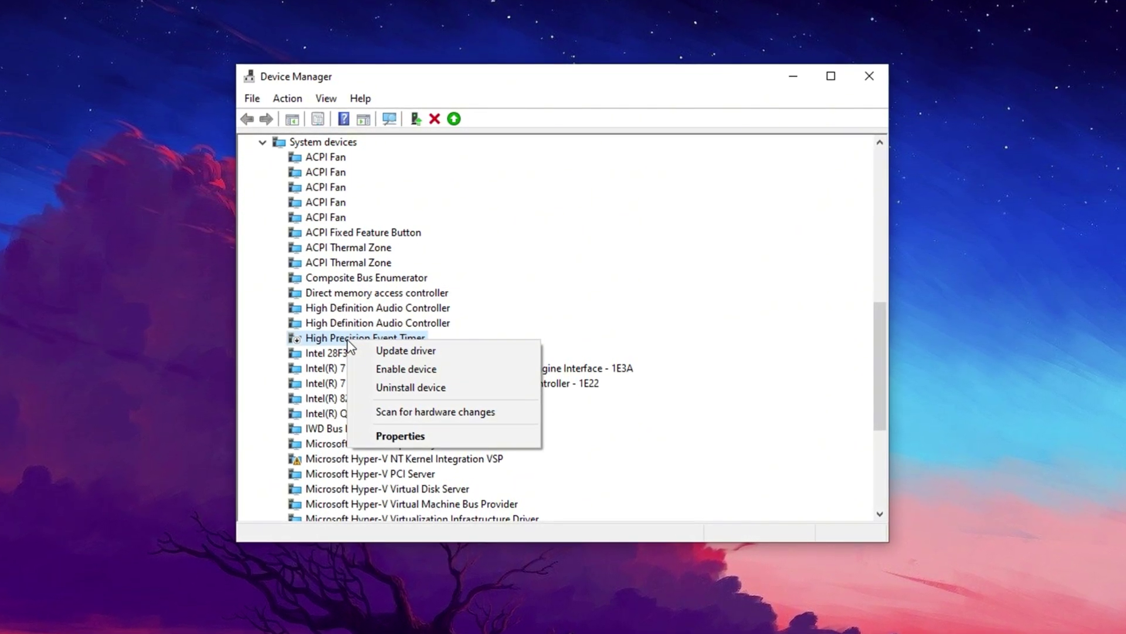
{"action": "left_click", "coordinate": [333, 343]}
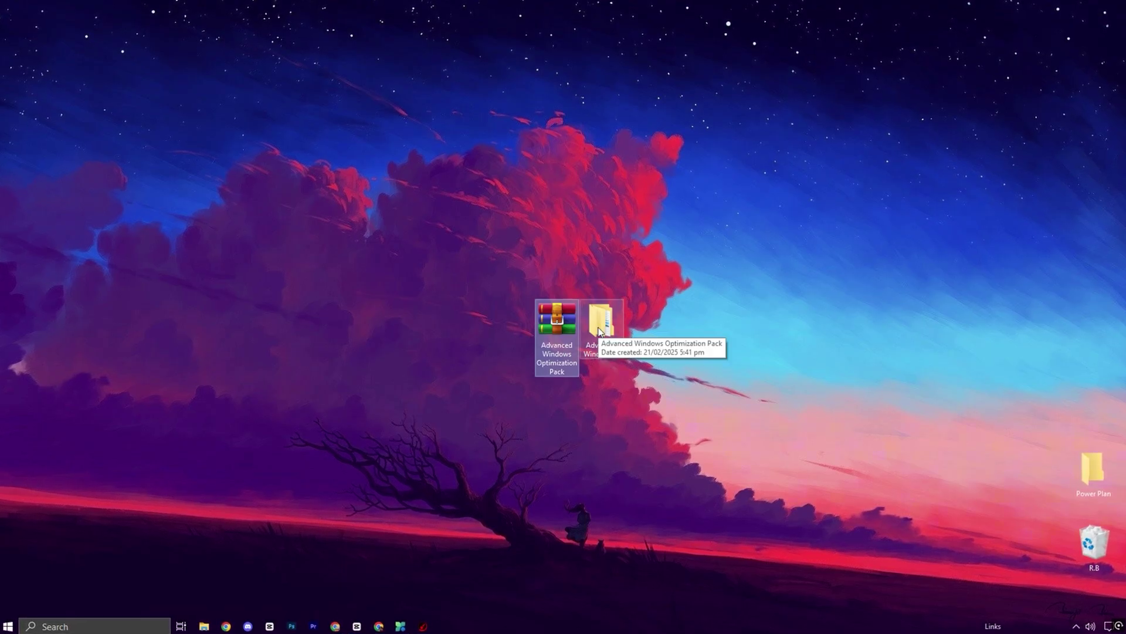
- Browse the pack's Windows Registry Optimizations folder, then open Tools and select the PC Manager installer
{"action": "double_click", "coordinate": [599, 331]}
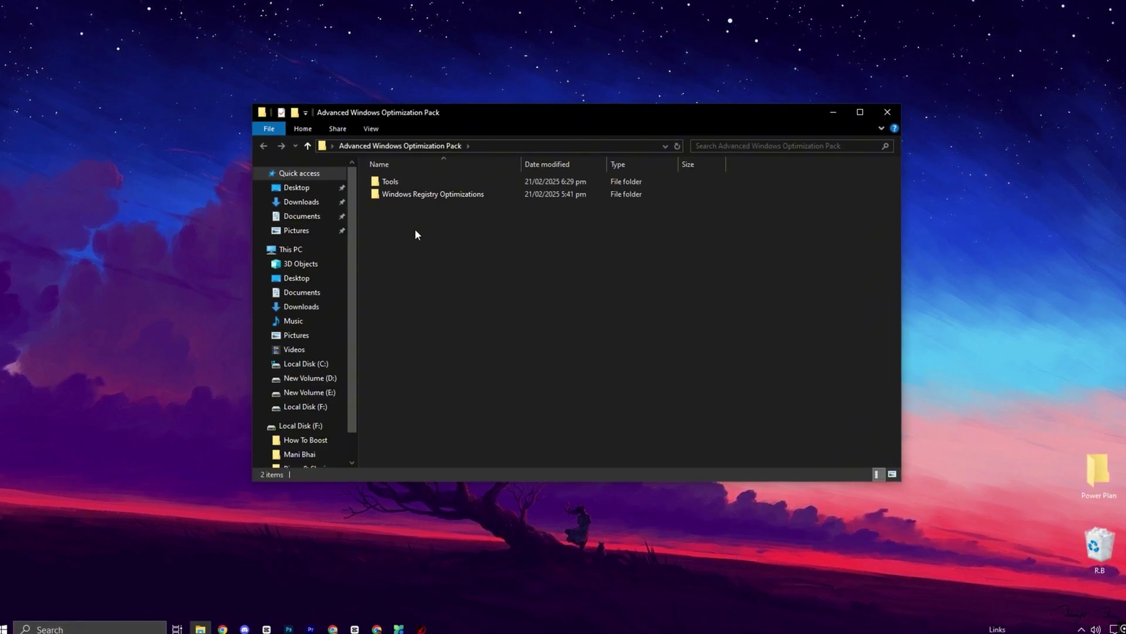
{"action": "double_click", "coordinate": [414, 196]}
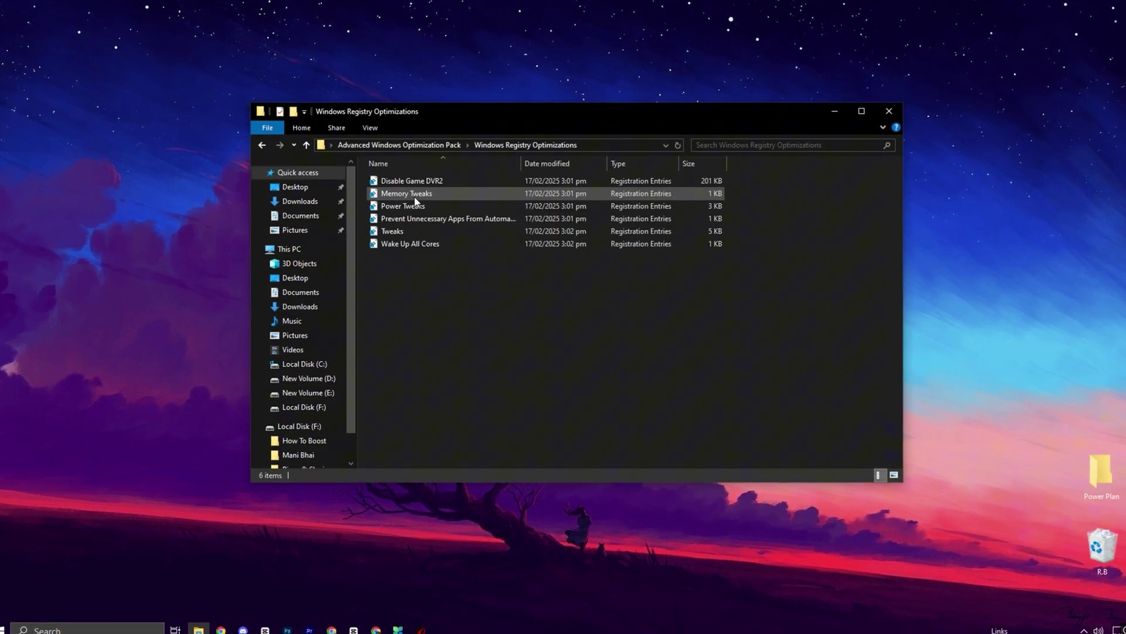
{"action": "left_click_drag", "start_coordinate": [417, 263], "coordinate": [450, 177]}
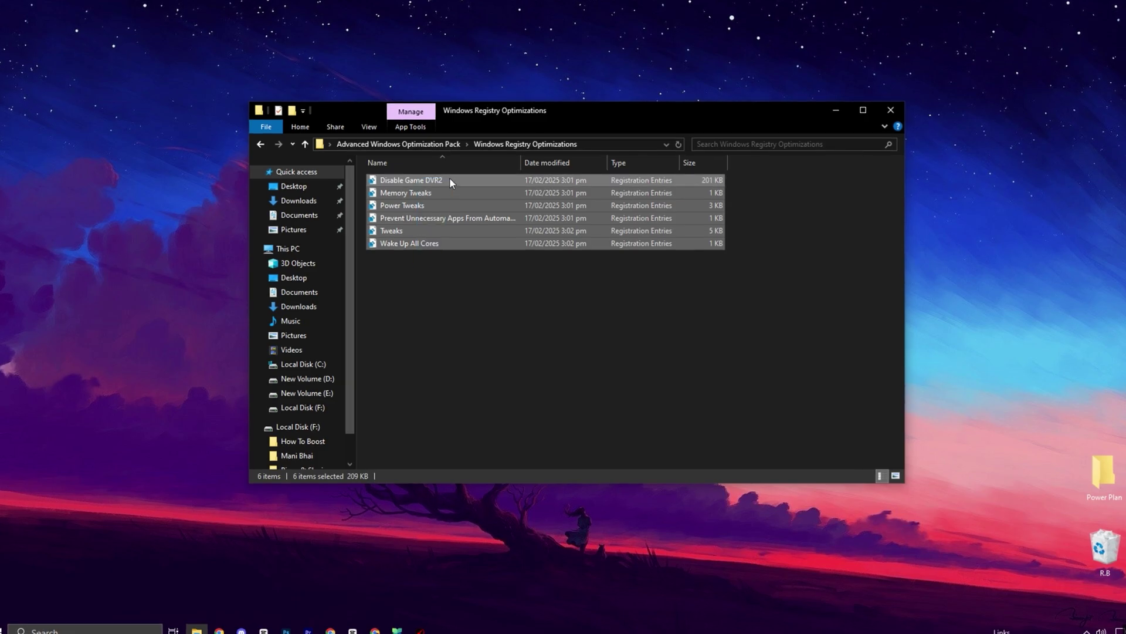
{"action": "left_click", "coordinate": [403, 268]}
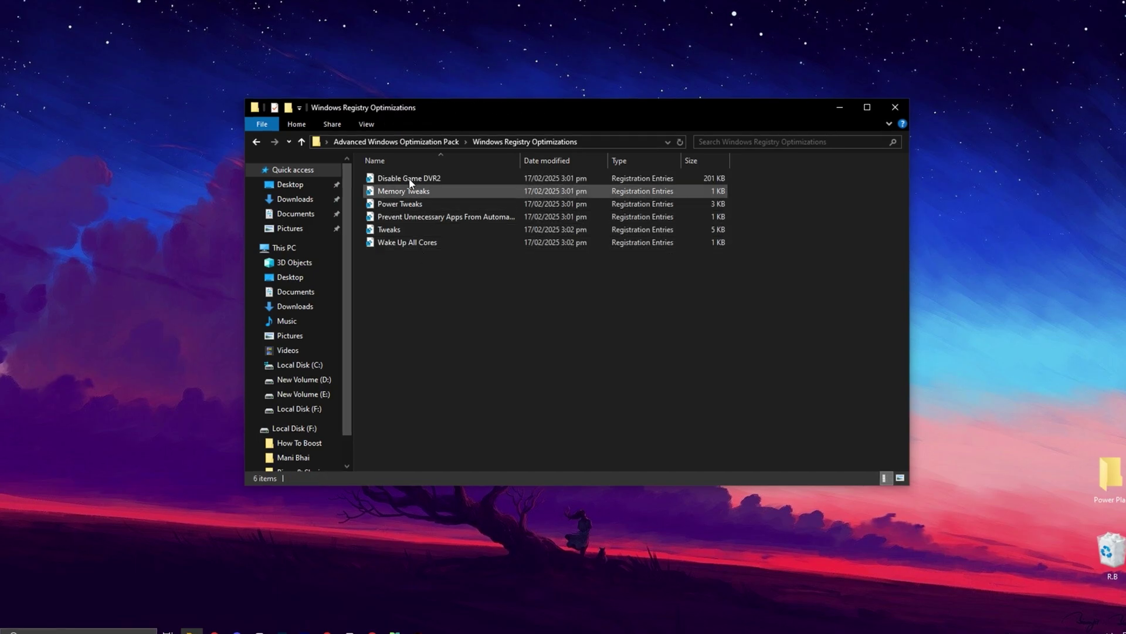
{"action": "left_click", "coordinate": [390, 144]}
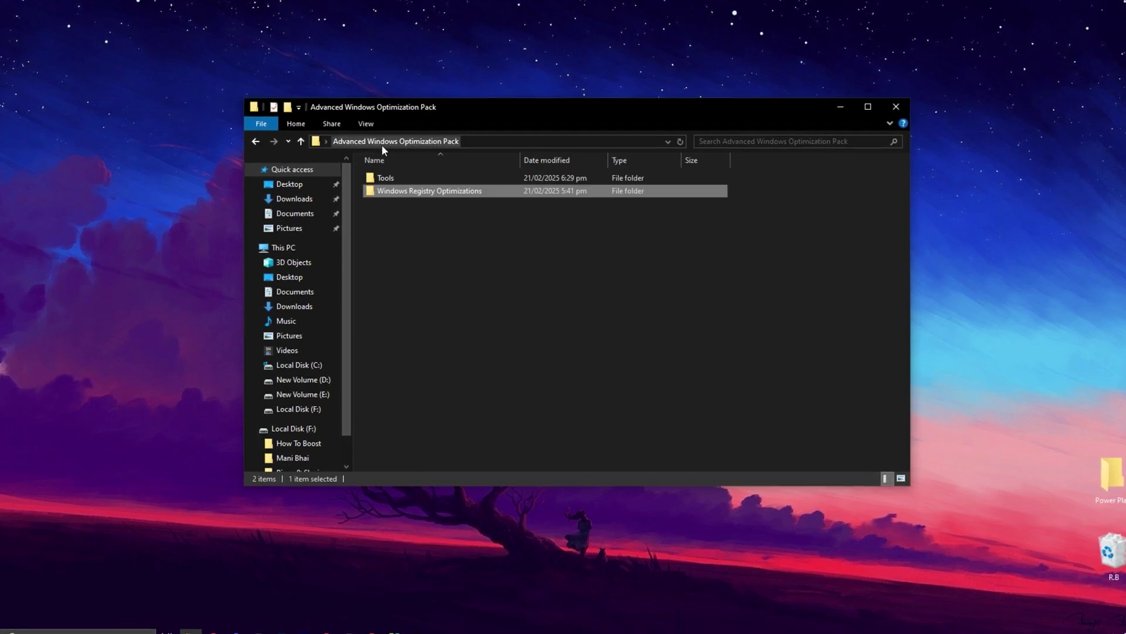
{"action": "double_click", "coordinate": [396, 178]}
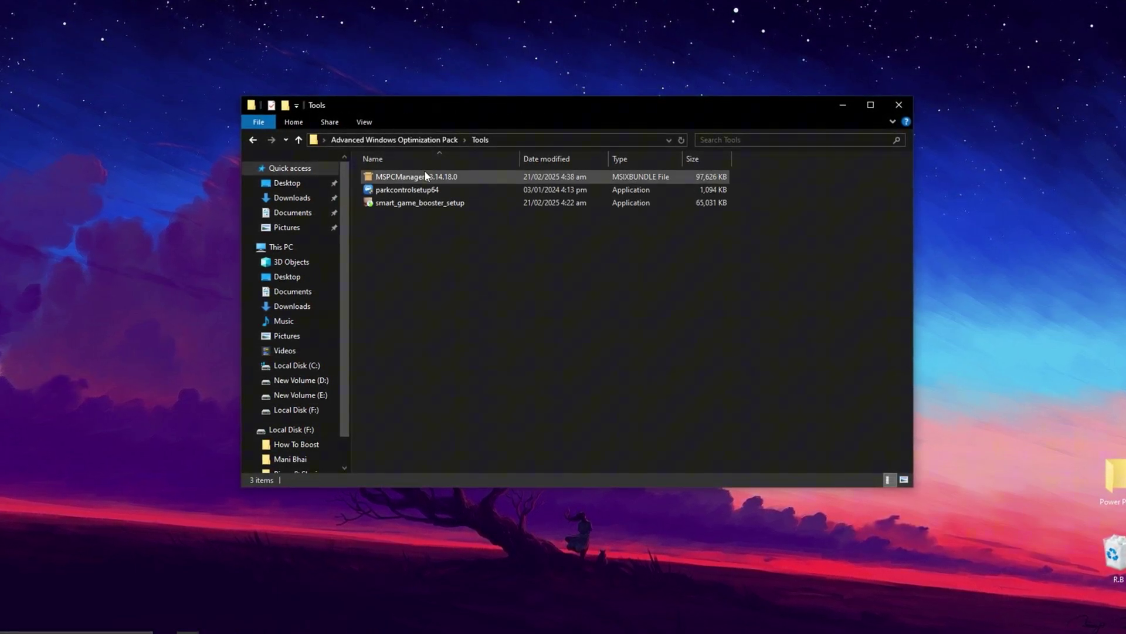
{"action": "left_click", "coordinate": [397, 175]}
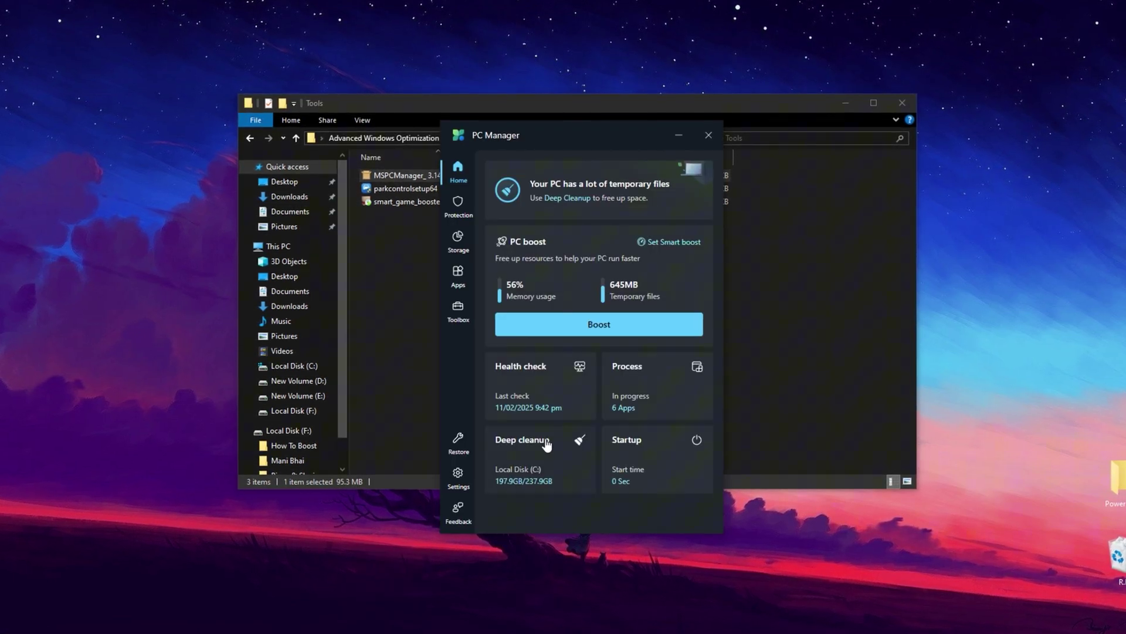
- Boost memory in PC Manager, start a threat scan, then run a deep cleanup scan of drive C
{"action": "left_click_drag", "start_coordinate": [577, 132], "coordinate": [509, 116]}
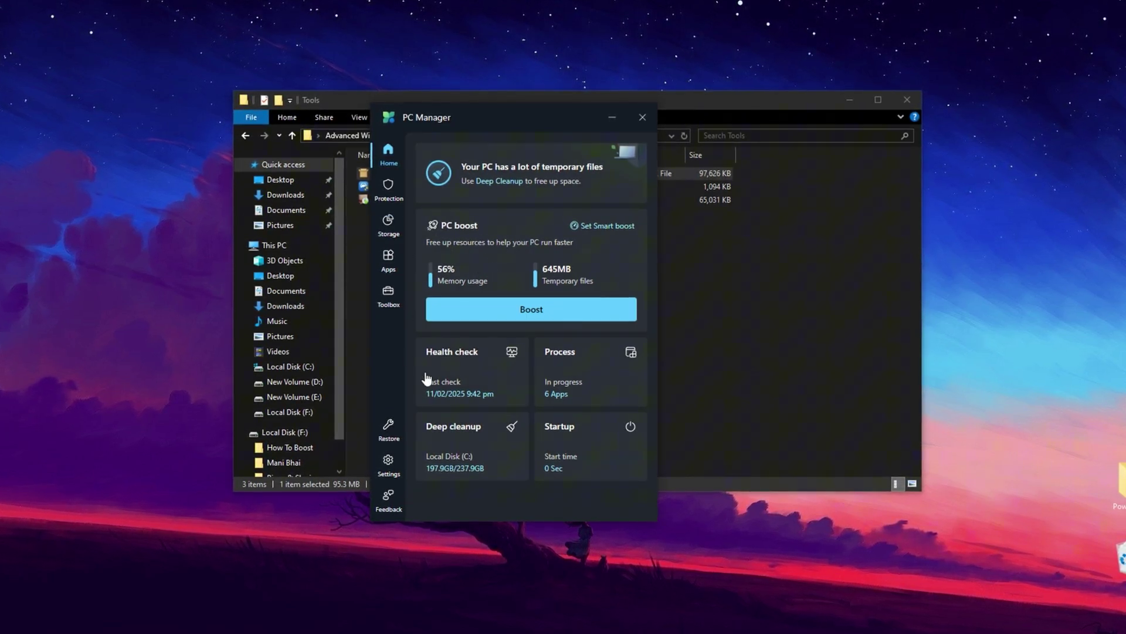
{"action": "left_click", "coordinate": [496, 314]}
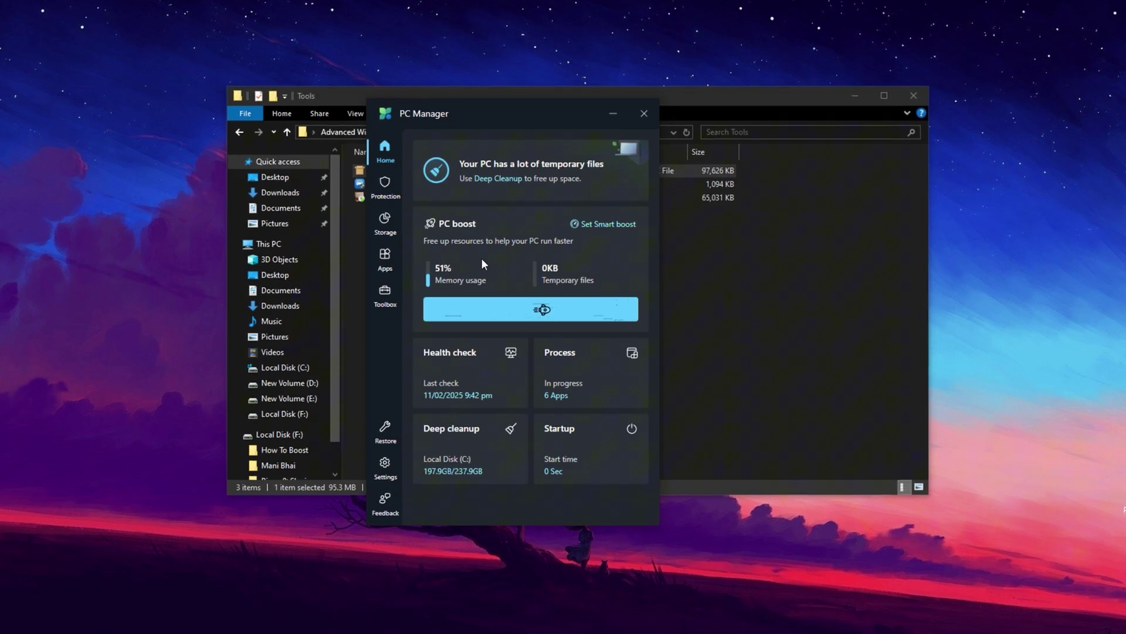
{"action": "left_click", "coordinate": [384, 198]}
{"action": "left_click", "coordinate": [610, 191]}
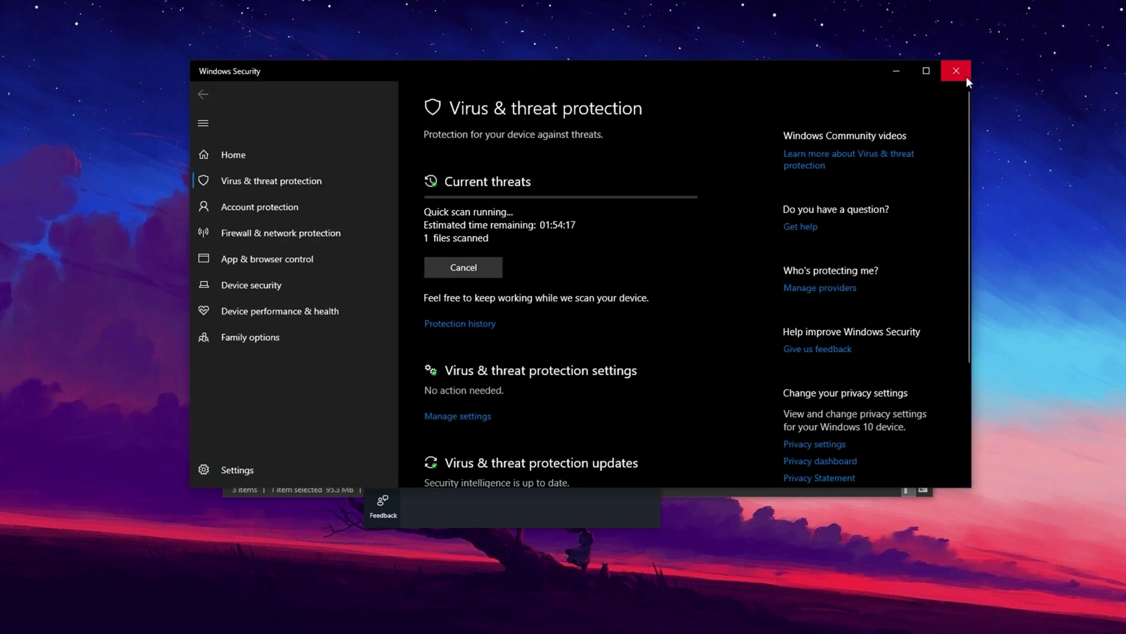
{"action": "left_click", "coordinate": [965, 75]}
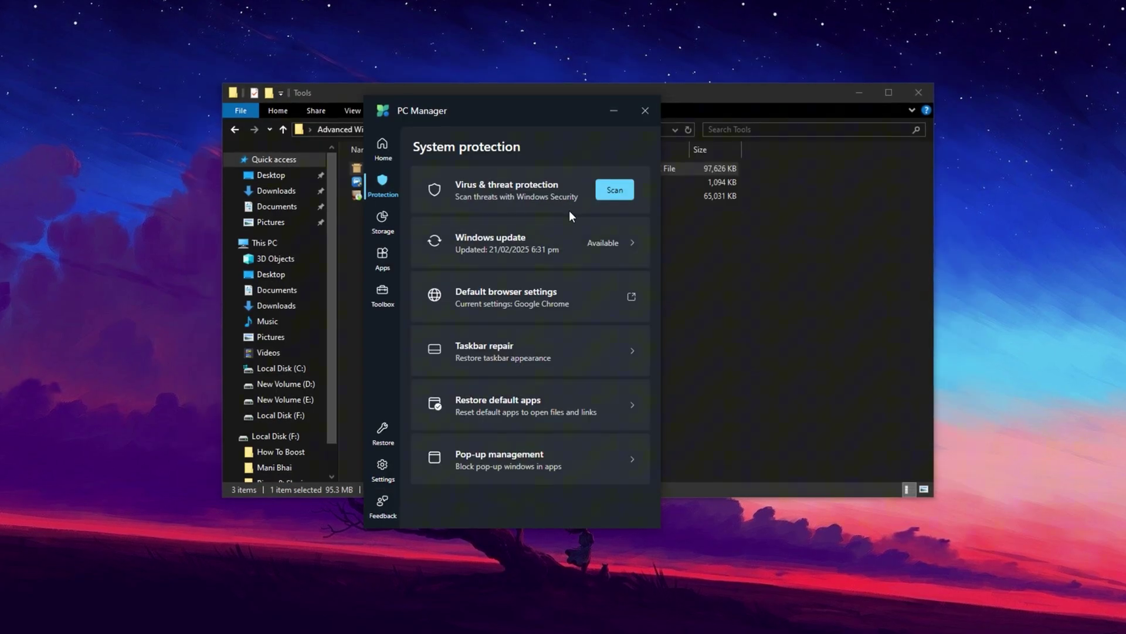
{"action": "left_click", "coordinate": [378, 233]}
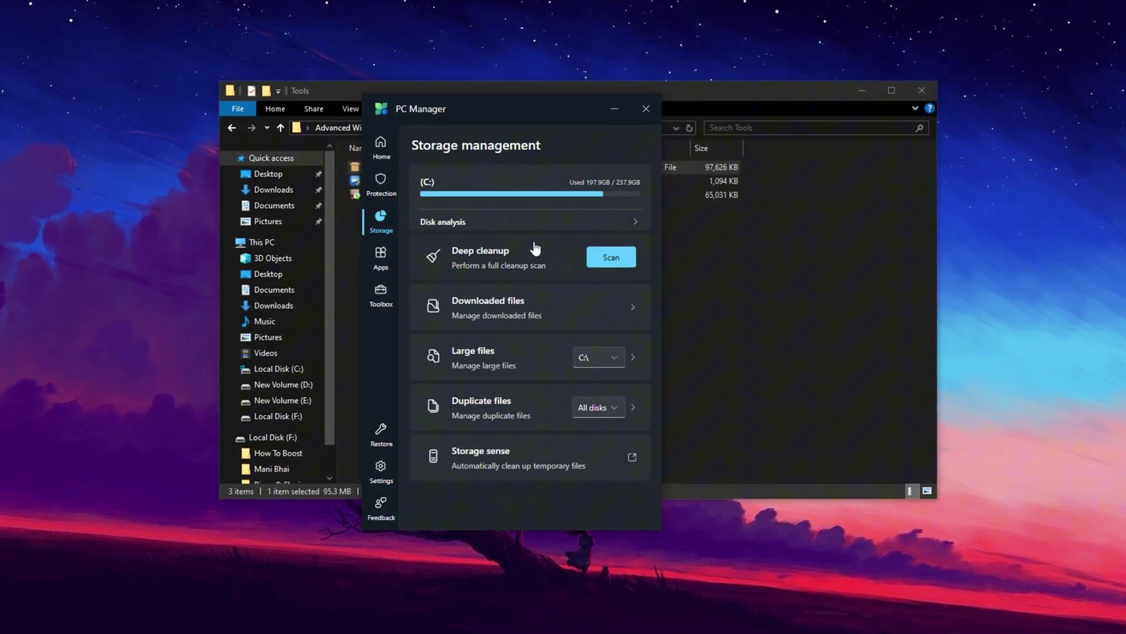
{"action": "left_click", "coordinate": [608, 260]}
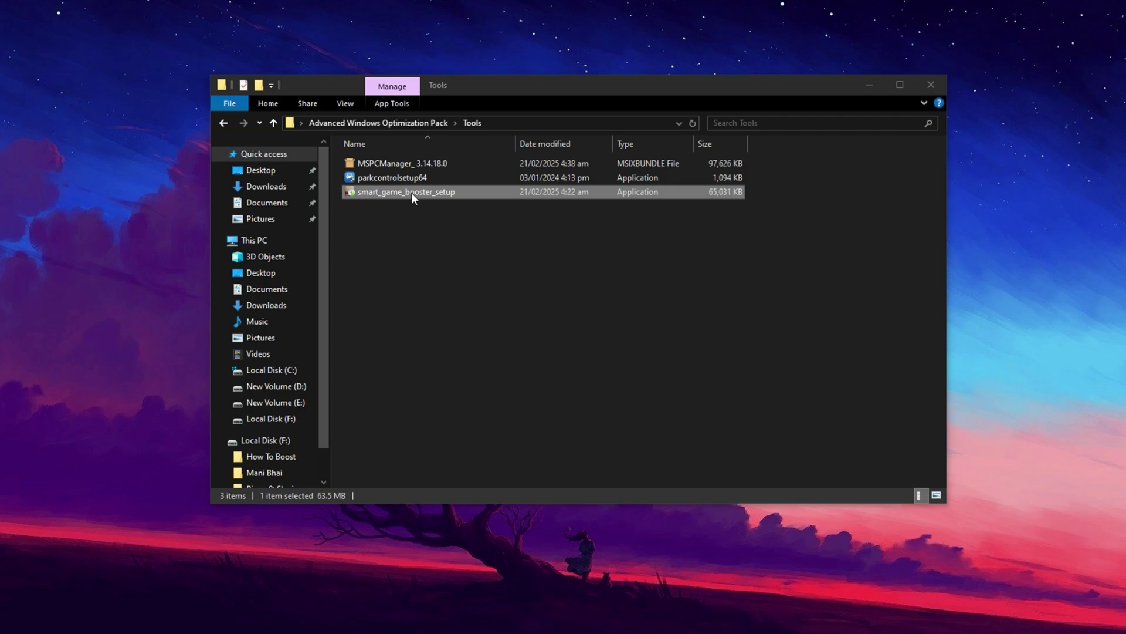
- Boost the PC in Smart Game Booster (+17% performance, 1.1 GB RAM released) and view Performance optimizations
{"action": "left_click", "coordinate": [411, 192]}
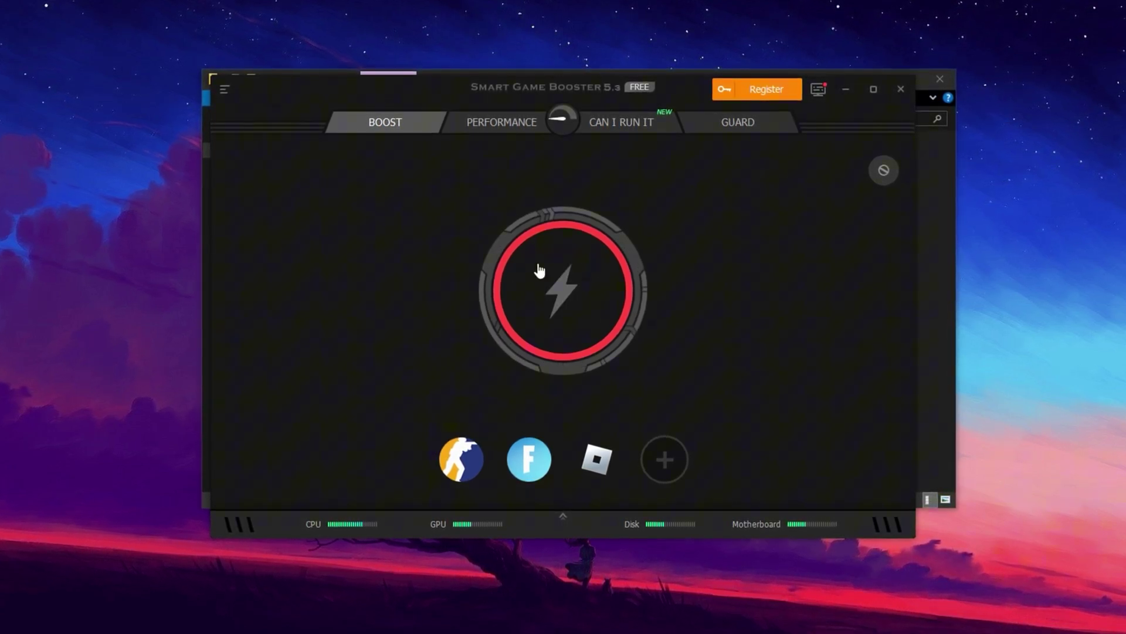
{"action": "left_click", "coordinate": [571, 321]}
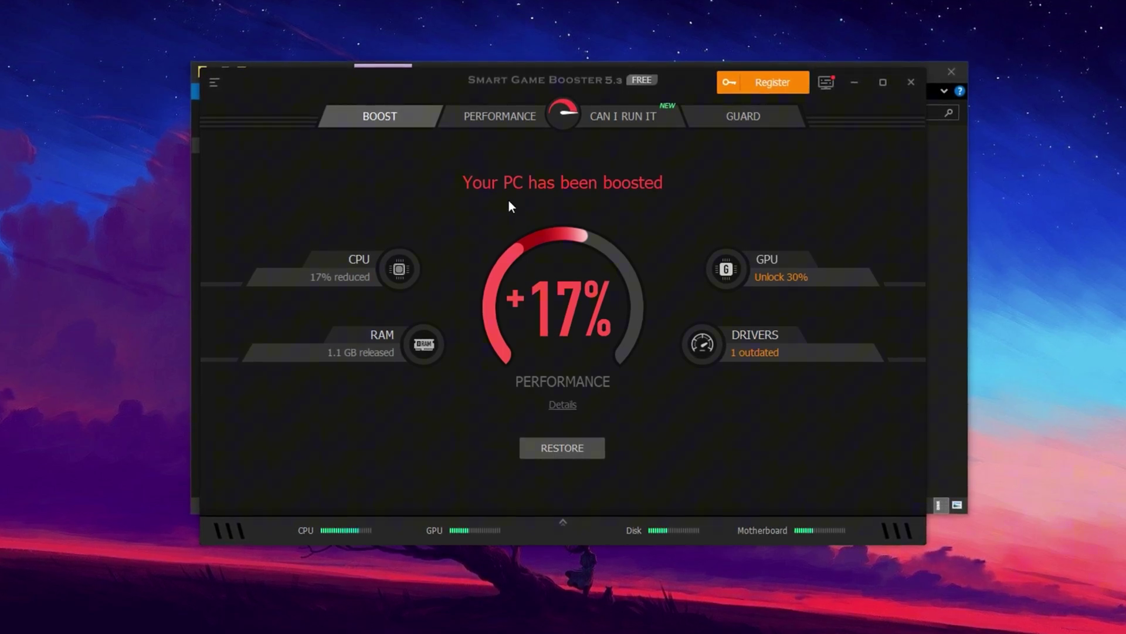
{"action": "left_click", "coordinate": [469, 108]}
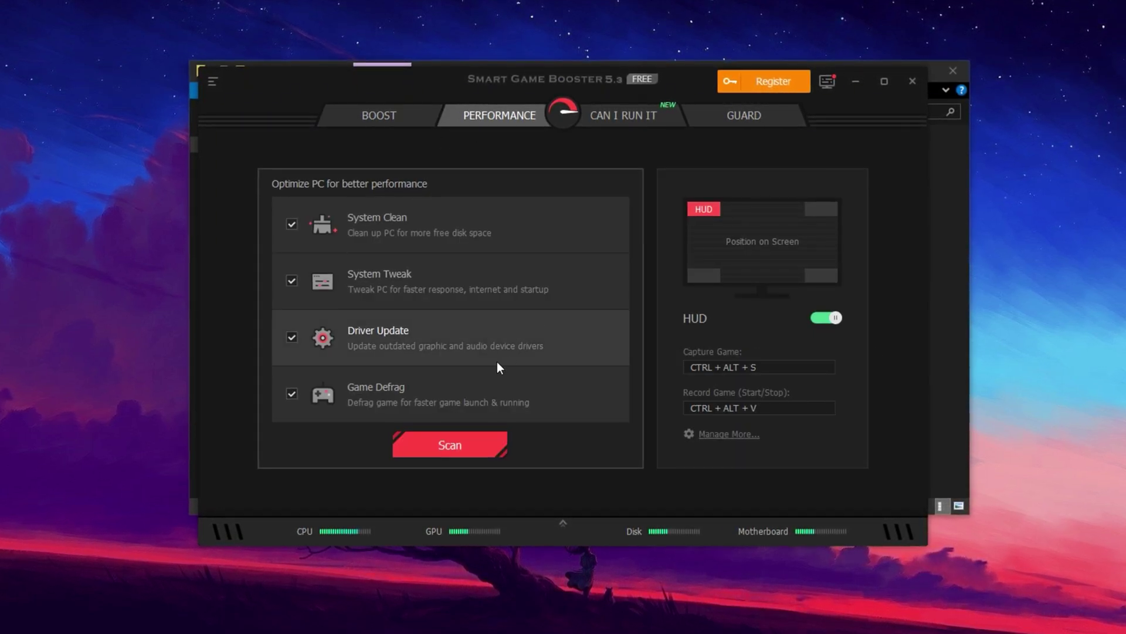
- Scan for cleanup items, tweaks, driver updates and game fragments, dismissing the Chrome privacy-traces warning
{"action": "left_click", "coordinate": [452, 447]}
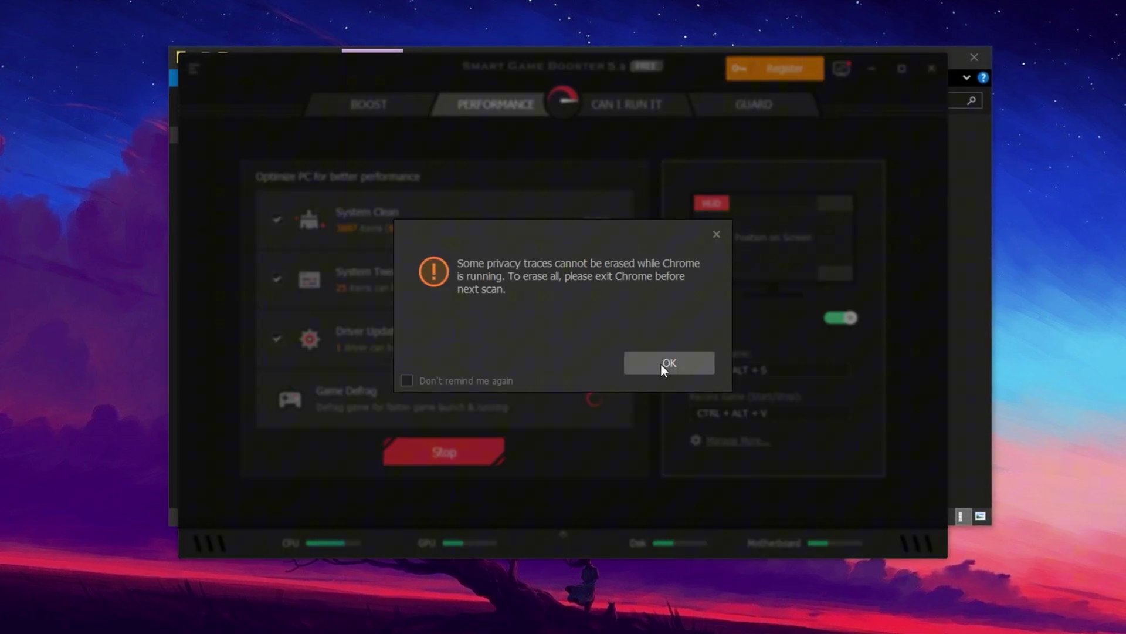
{"action": "left_click", "coordinate": [660, 363]}
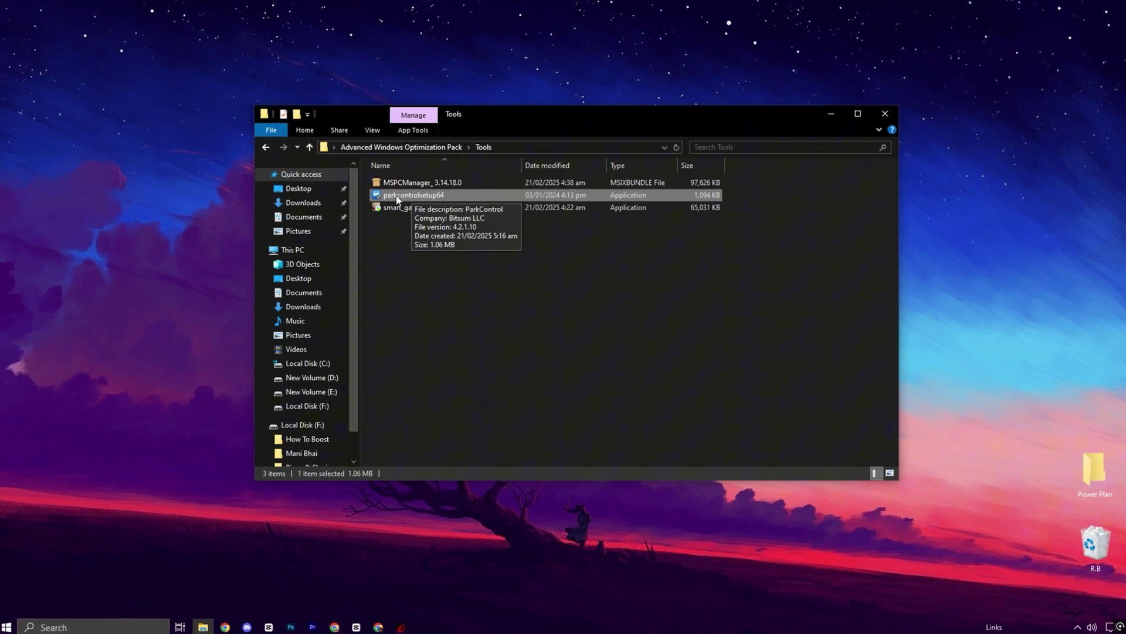
- Open ParkControl from the system tray and select the Bitsum Highest Performance power profile
{"action": "left_click", "coordinate": [1079, 628]}
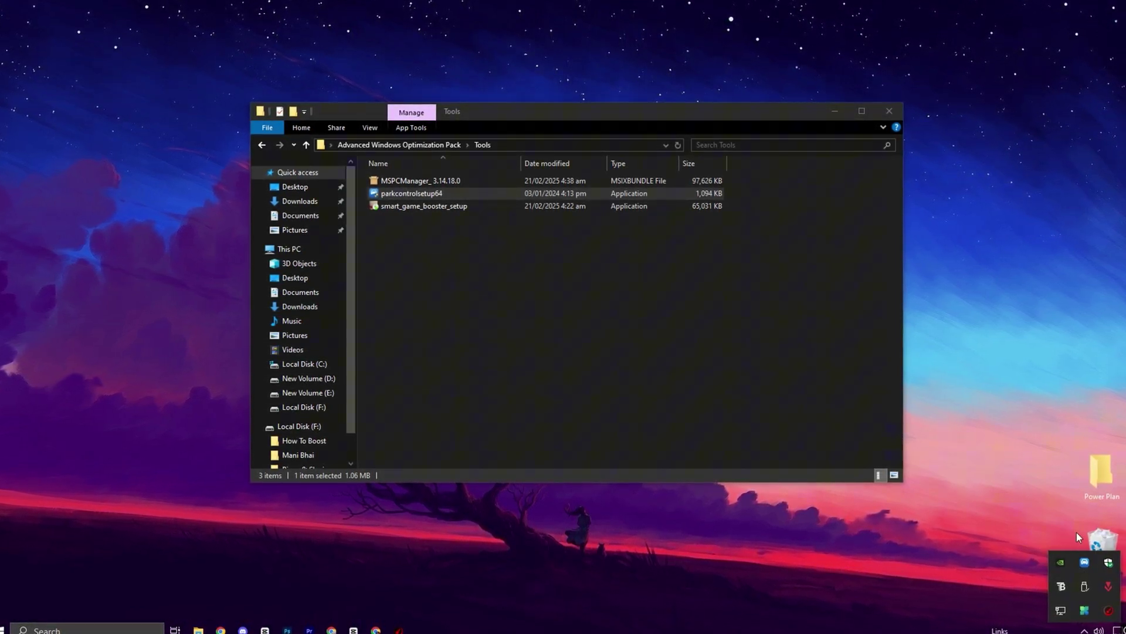
{"action": "left_click", "coordinate": [1089, 564]}
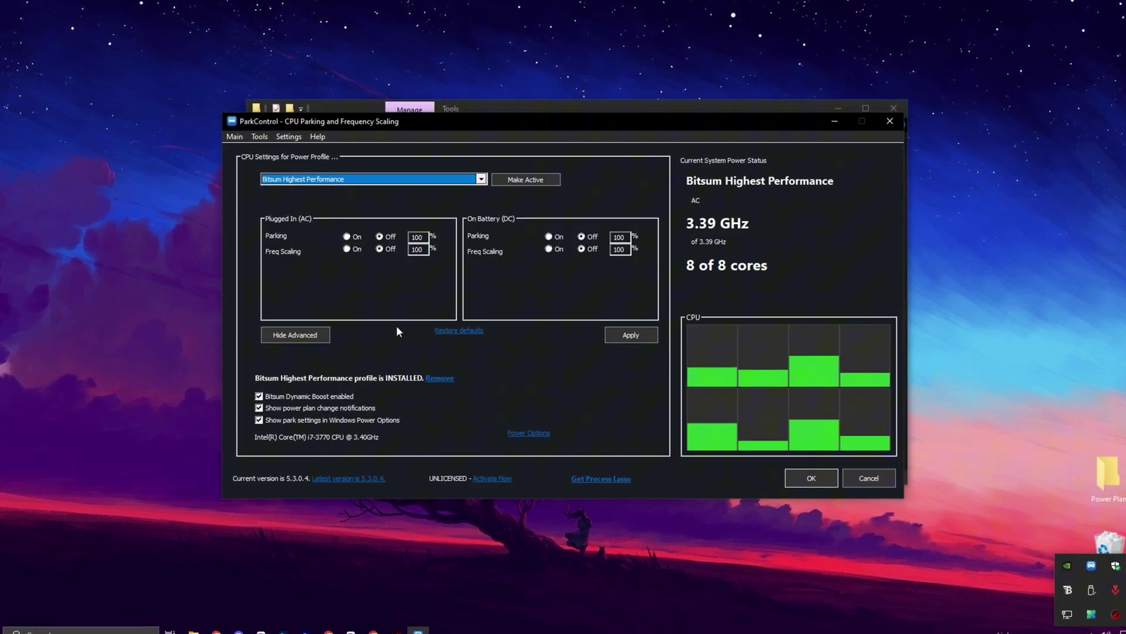
{"action": "left_click", "coordinate": [467, 179]}
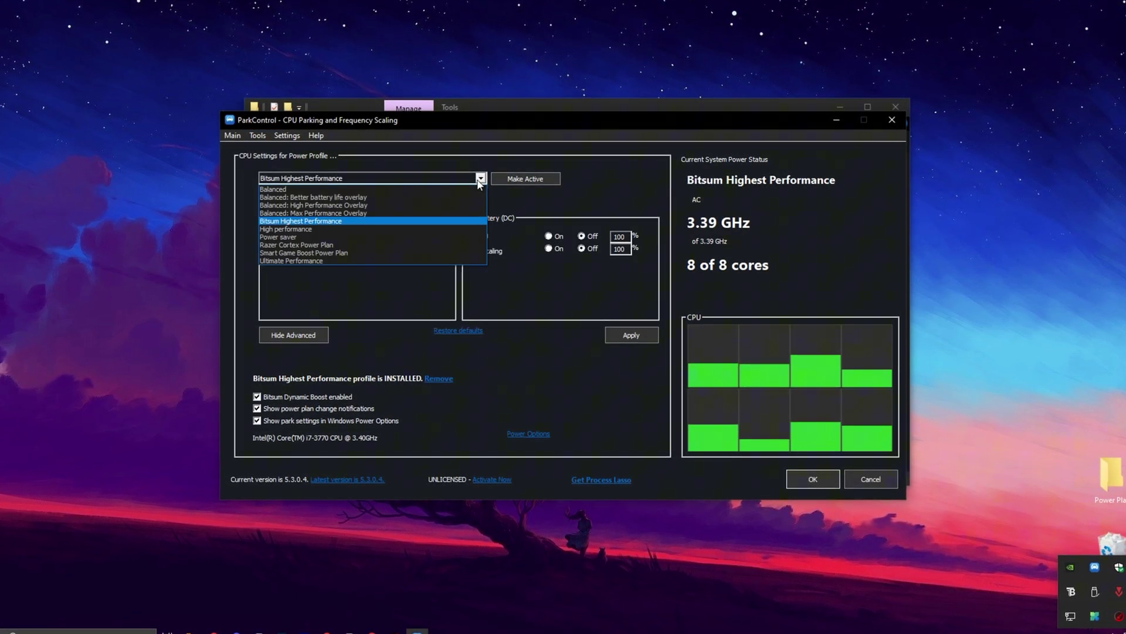
{"action": "left_click", "coordinate": [347, 221]}
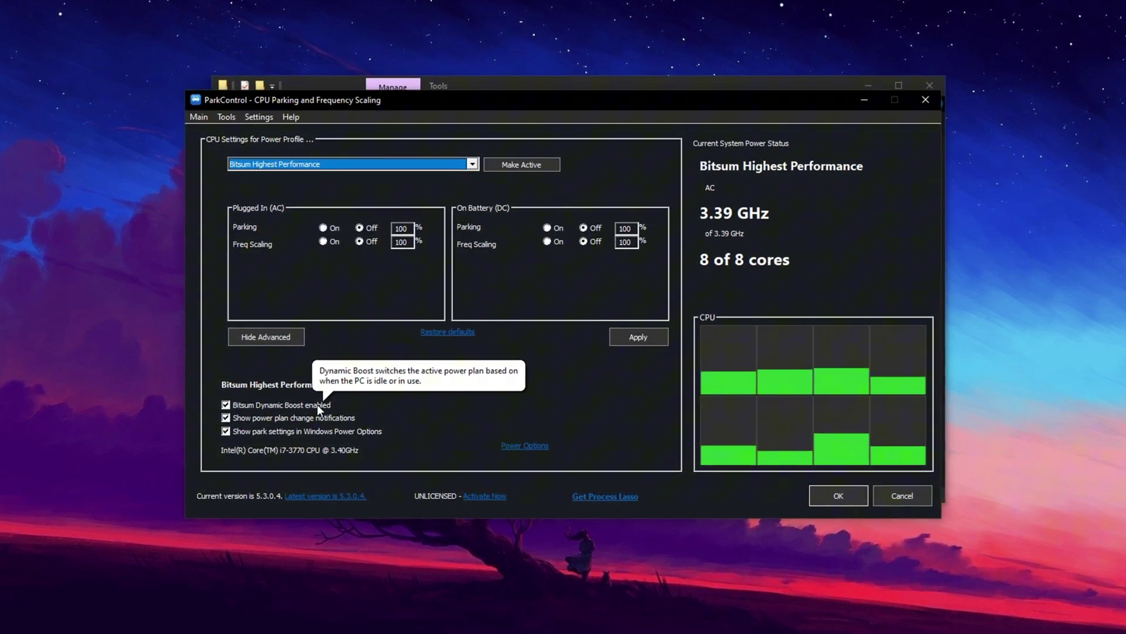
- Verify Bitsum Highest Performance is the selected plan in Power Options, then close the windows
{"action": "left_click", "coordinate": [524, 446]}
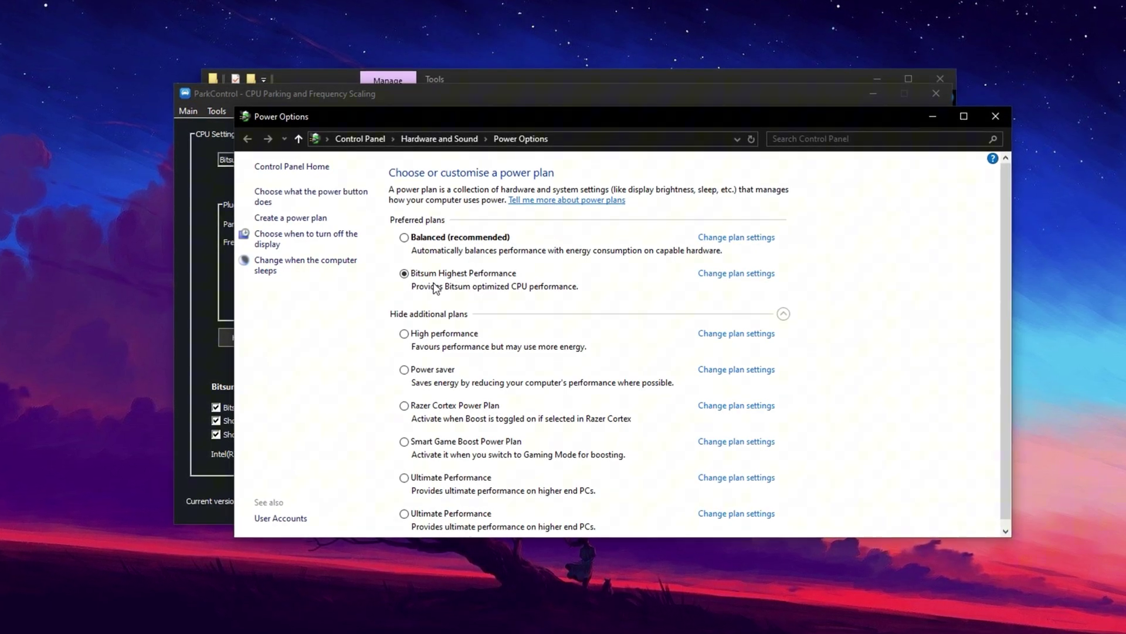
{"action": "left_click", "coordinate": [1012, 111]}
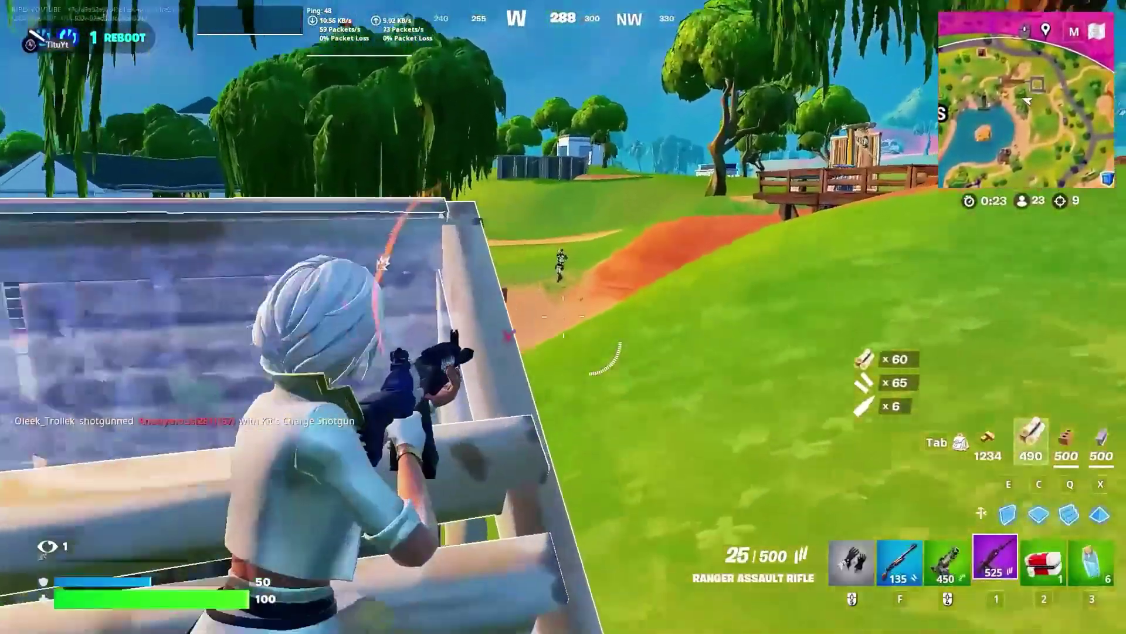
{"action": "left_click_drag", "start_coordinate": [563, 317], "coordinate": [563, 317]}
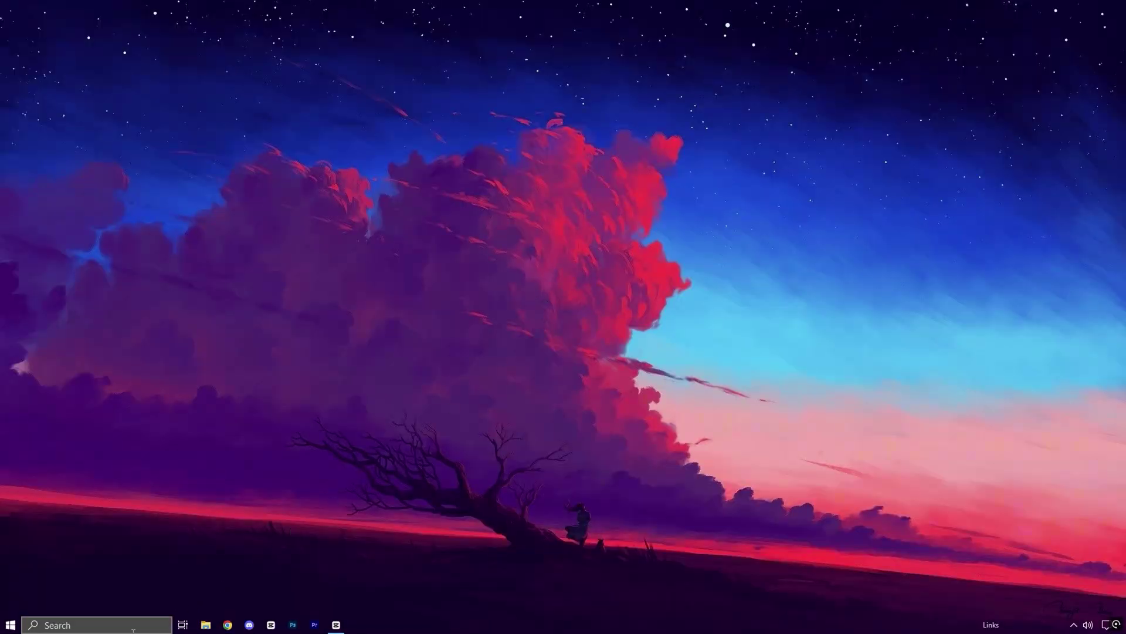
- Search 'adju' to open Performance Options, review Visual Effects, and view the Advanced settings
{"action": "left_click", "coordinate": [117, 622]}
{"action": "type", "text": "adju"}
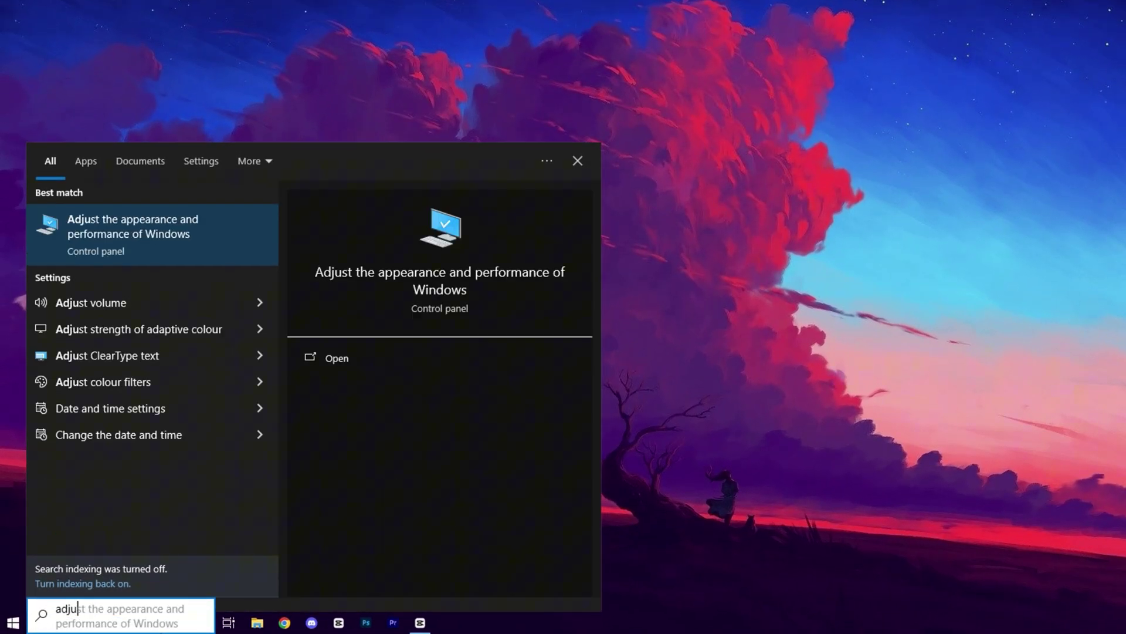
{"action": "left_click", "coordinate": [212, 230]}
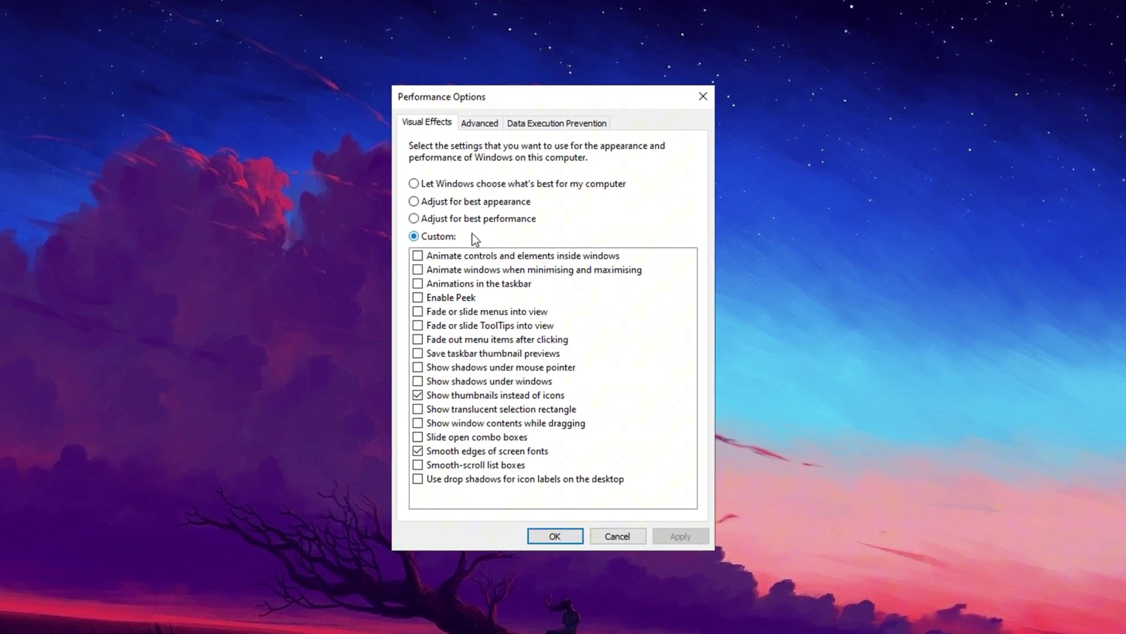
{"action": "left_click", "coordinate": [476, 129]}
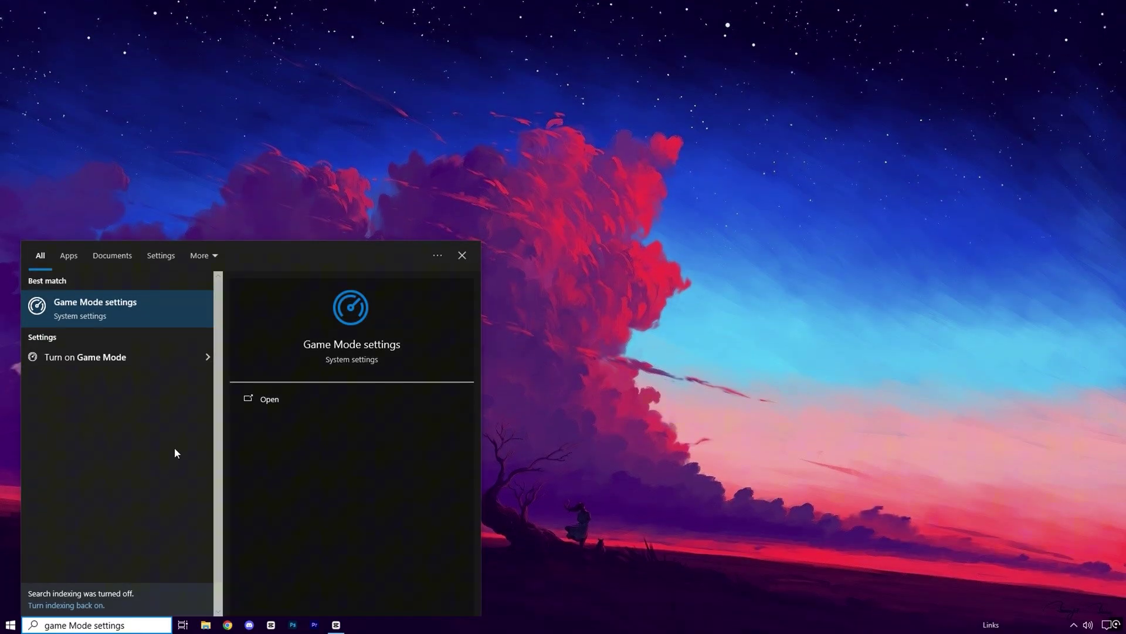
- Confirm Game Mode is On, then go to Graphics settings and scroll to its app list
{"action": "left_click", "coordinate": [161, 318]}
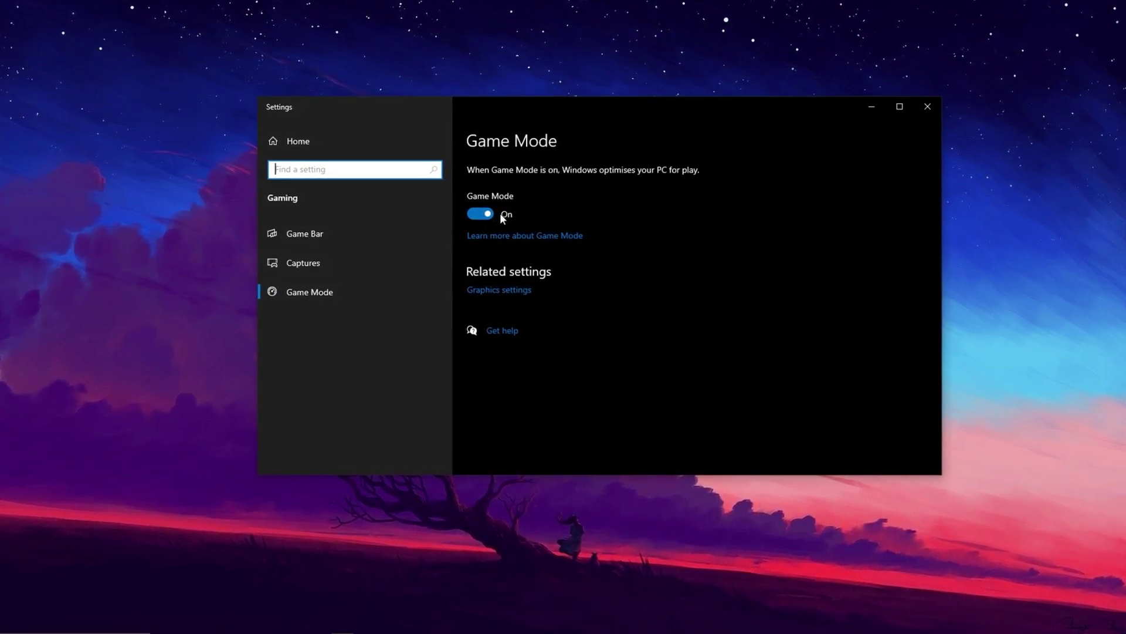
{"action": "left_click", "coordinate": [482, 294]}
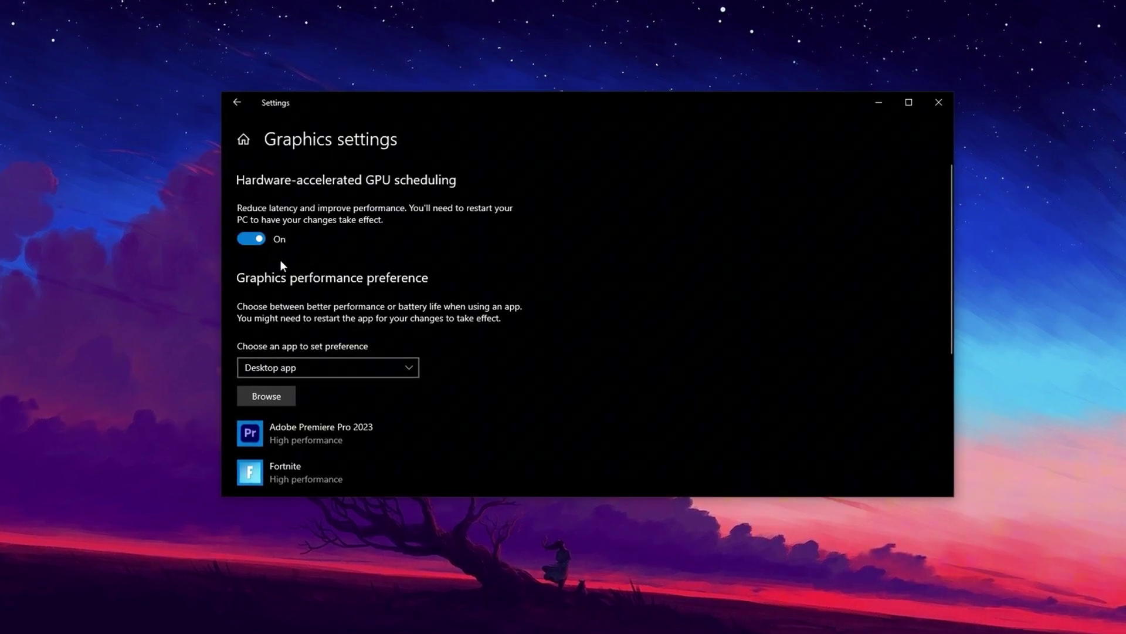
{"action": "scroll", "coordinate": [279, 259], "scroll_direction": "down", "scroll_amount": 3}
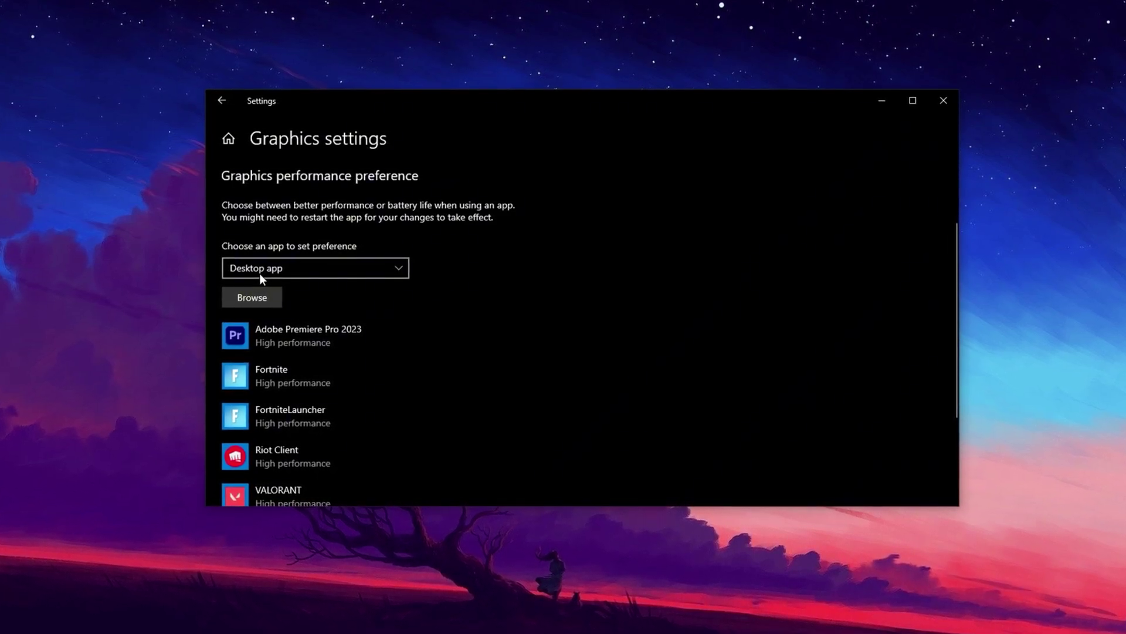
- Add FortniteClient-Win64-Shipping.exe from FortniteGame\Binaries\Win64 and set it to High performance
{"action": "left_click", "coordinate": [247, 304]}
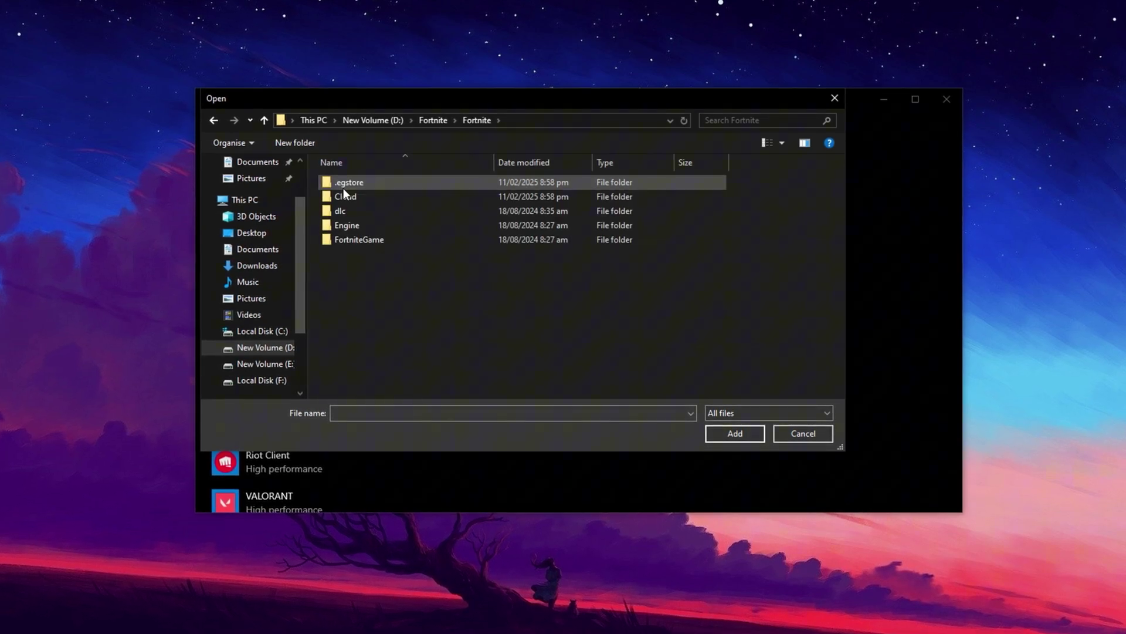
{"action": "double_click", "coordinate": [337, 240]}
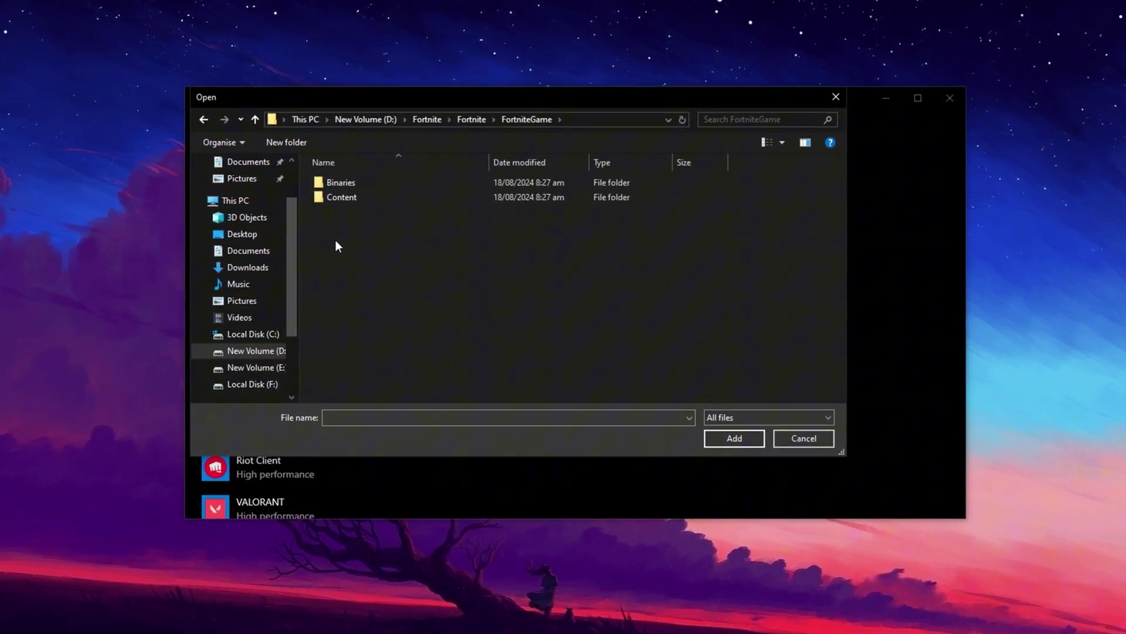
{"action": "double_click", "coordinate": [353, 183]}
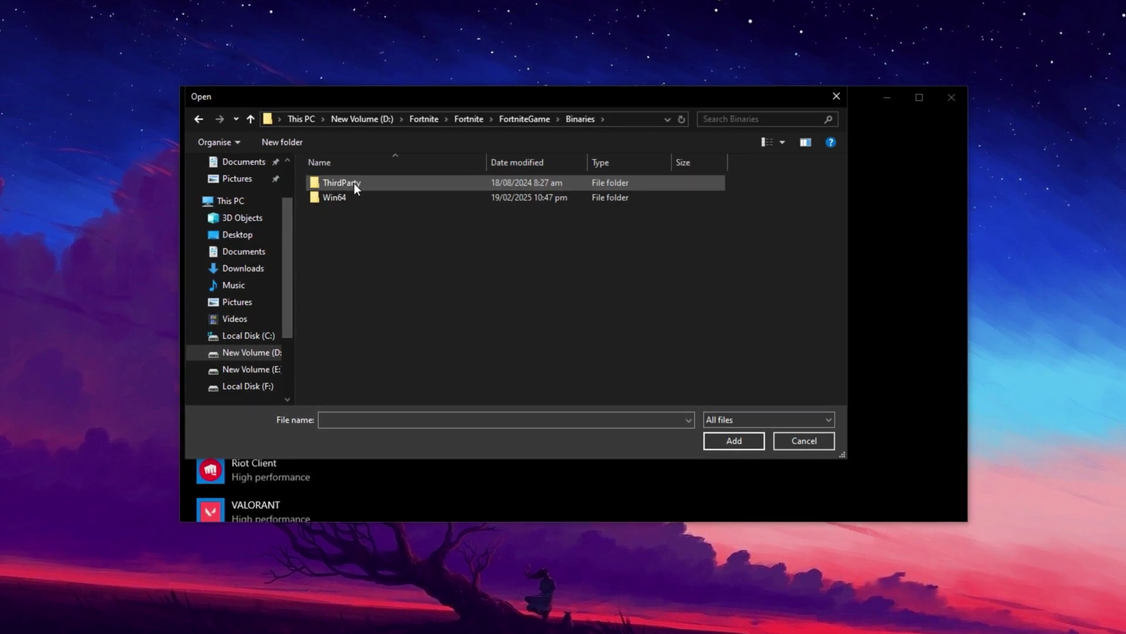
{"action": "double_click", "coordinate": [351, 198]}
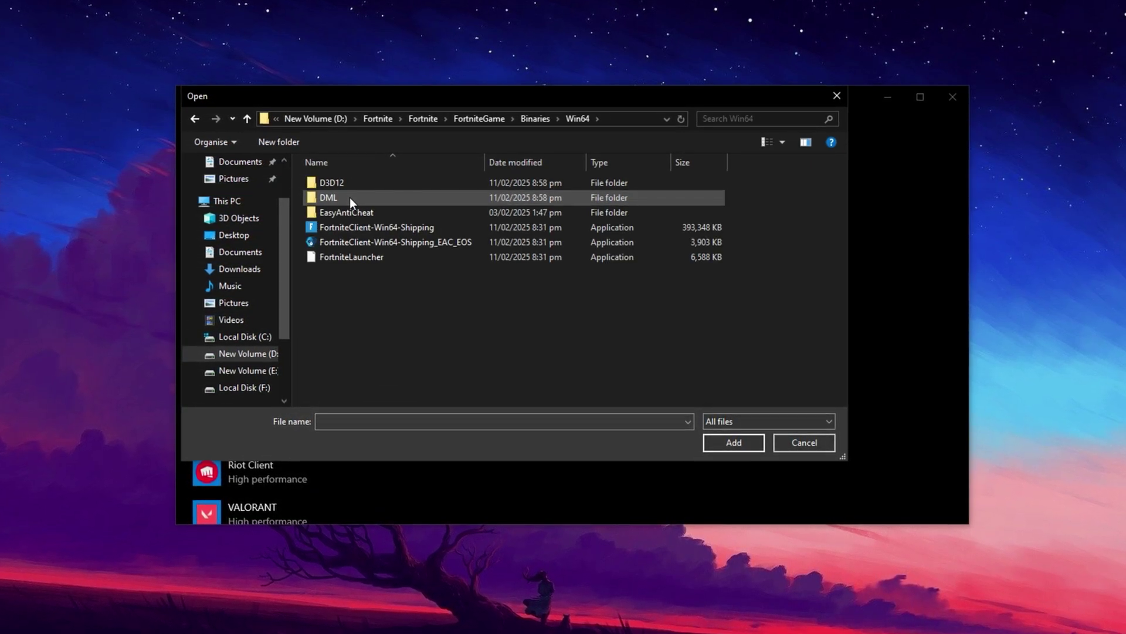
{"action": "left_click", "coordinate": [363, 230]}
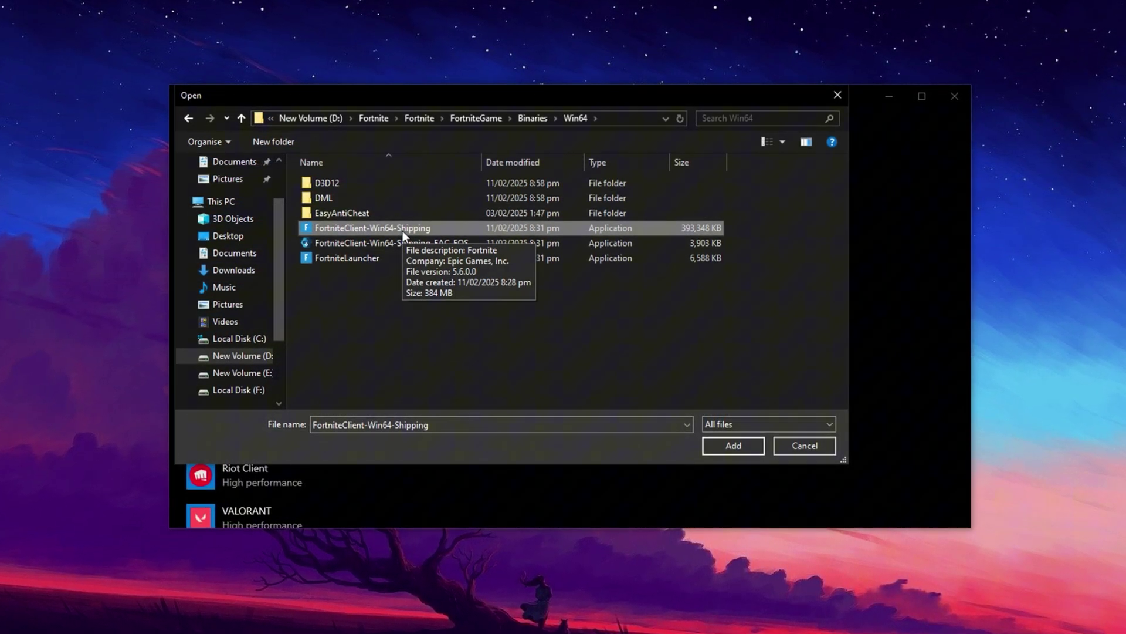
{"action": "left_click", "coordinate": [814, 445]}
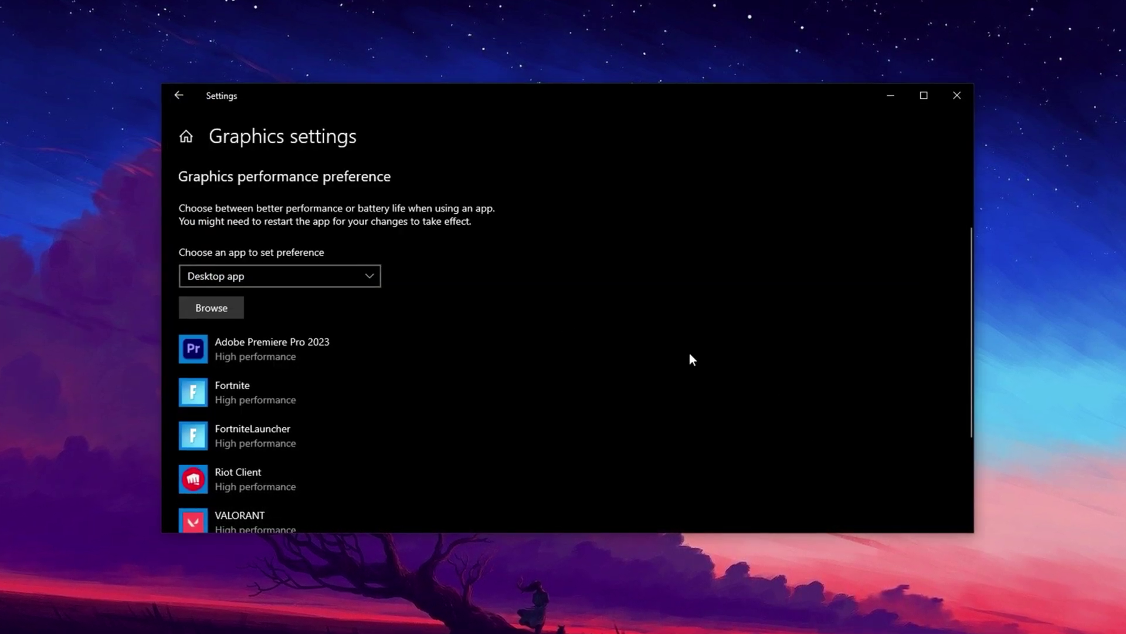
{"action": "left_click", "coordinate": [361, 406]}
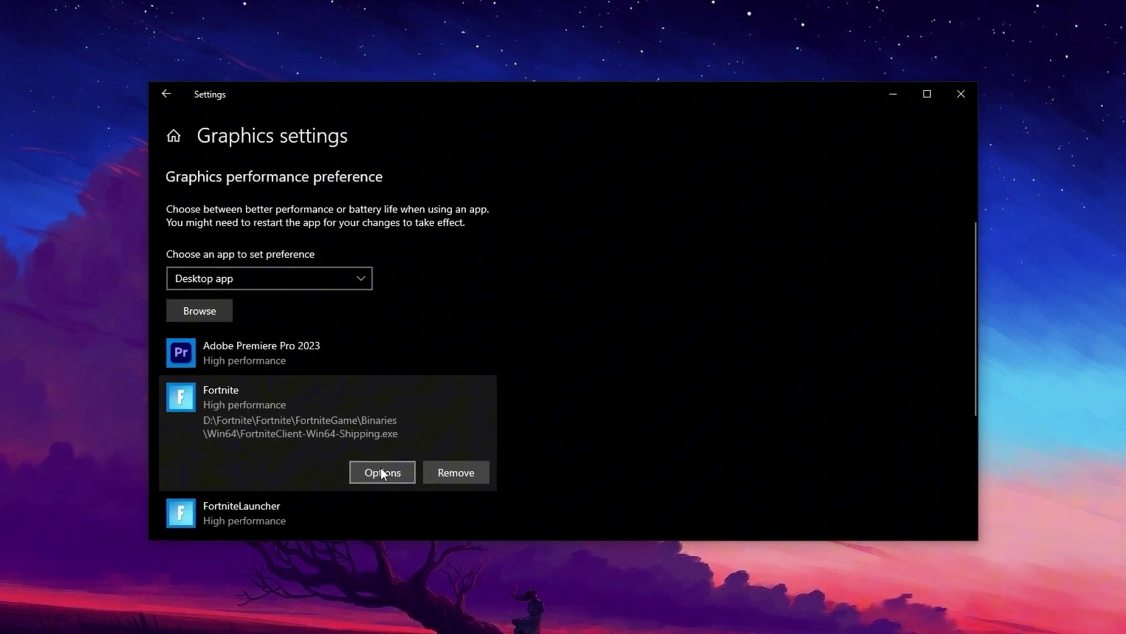
{"action": "left_click", "coordinate": [379, 470]}
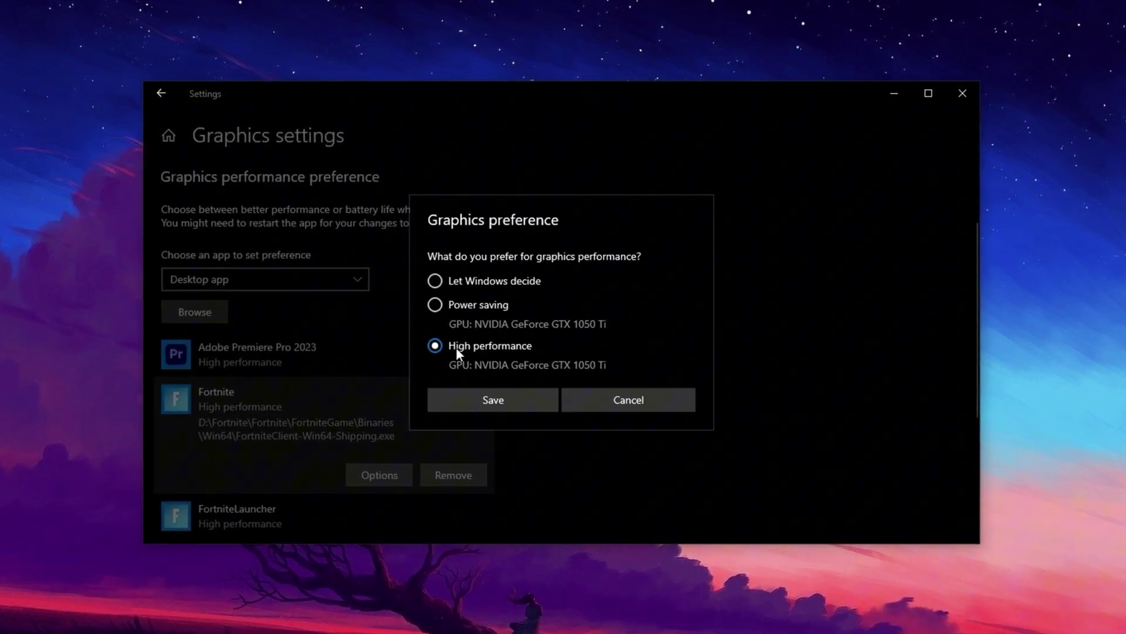
{"action": "left_click", "coordinate": [488, 401]}
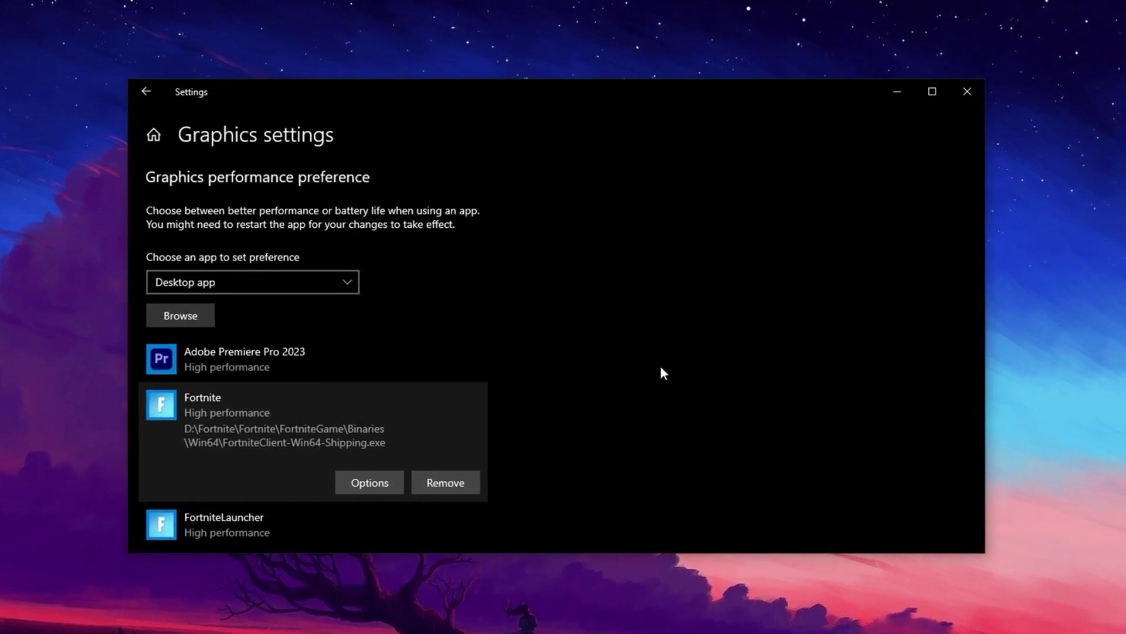
- Open Task Manager's Startup tab and select the Vanguard tray notification item
{"action": "right_click", "coordinate": [659, 624]}
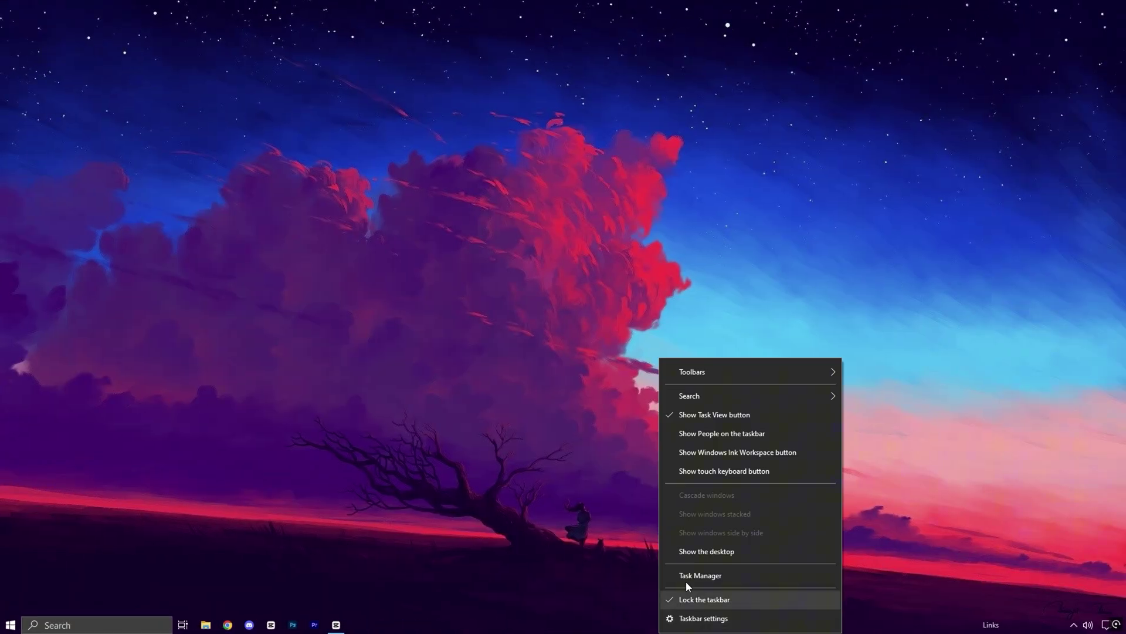
{"action": "left_click", "coordinate": [689, 577]}
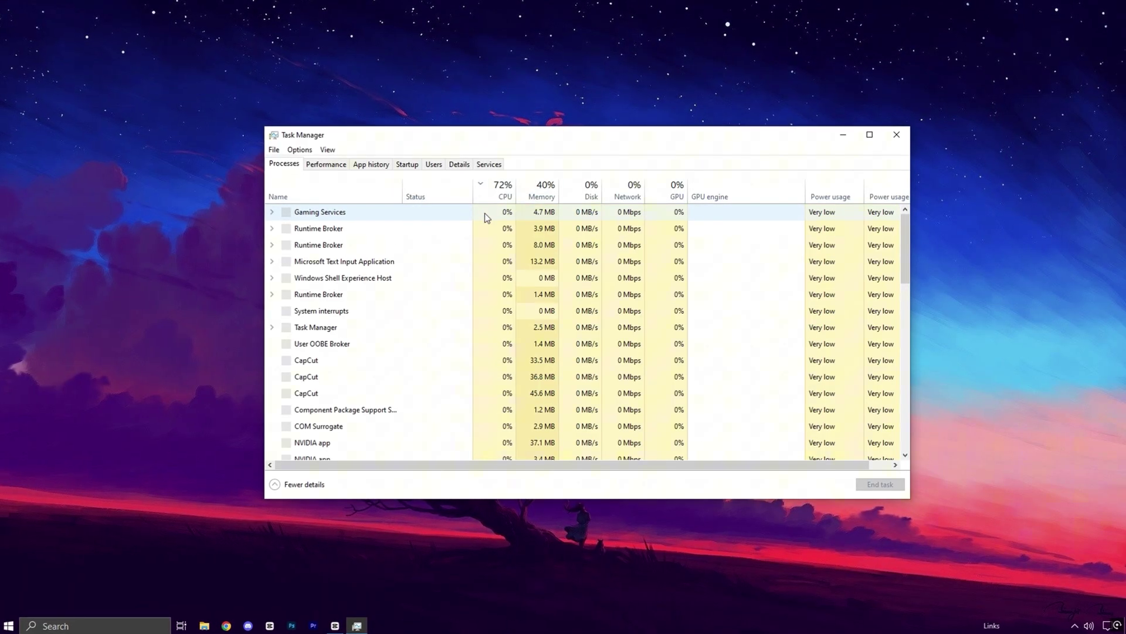
{"action": "left_click", "coordinate": [405, 166]}
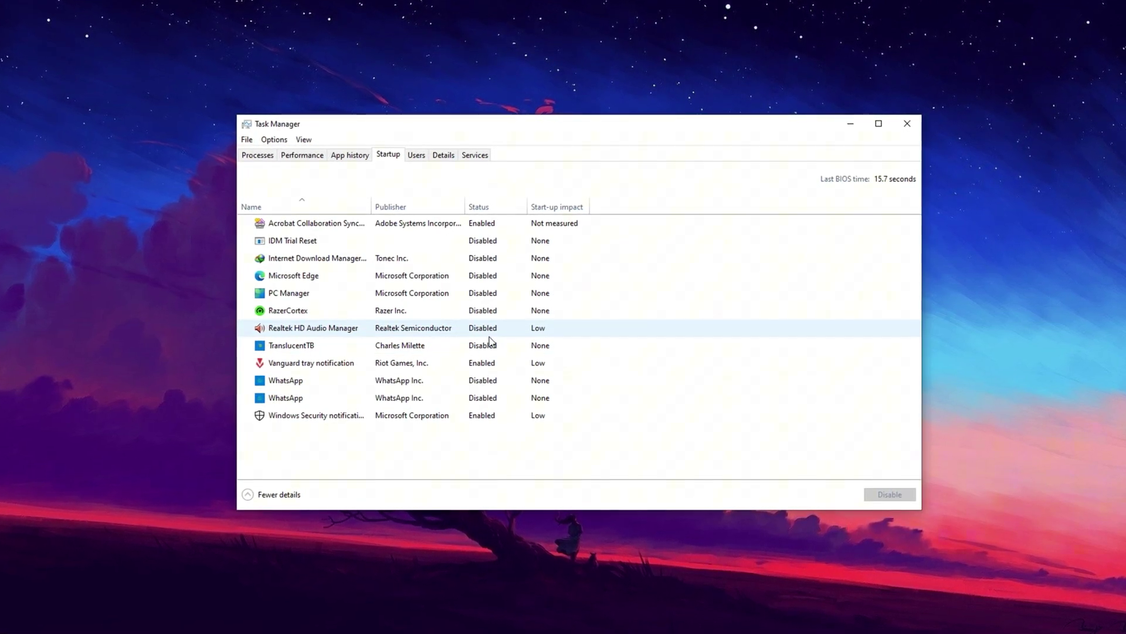
{"action": "left_click", "coordinate": [364, 367]}
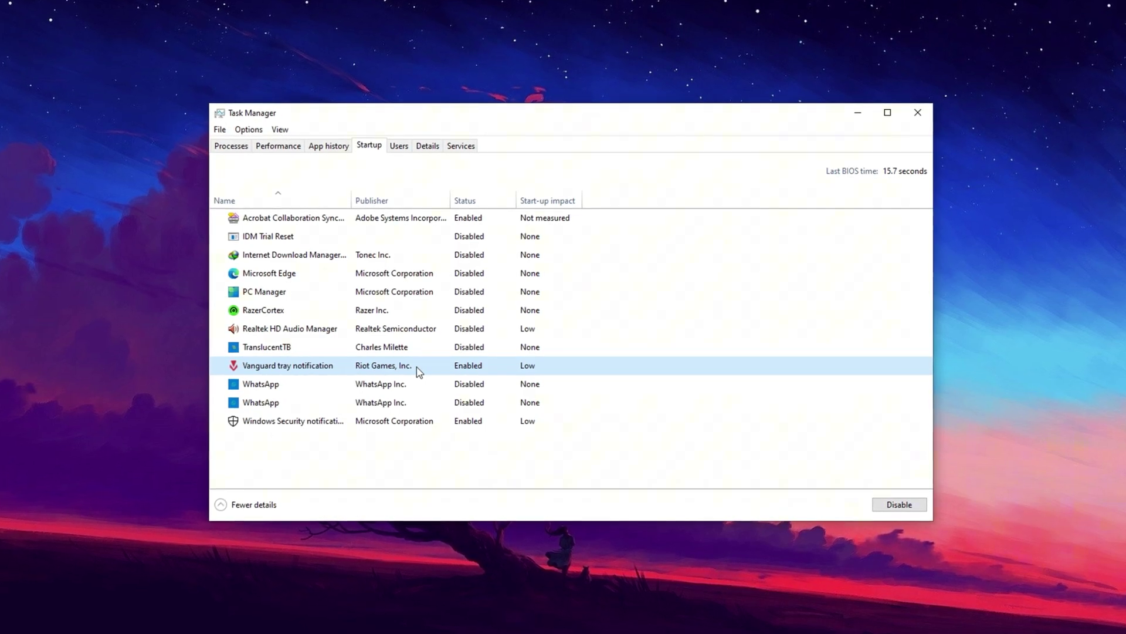
- Verify XblAuthManager, XblGameSave, XboxGipSvc and XboxNetApiSvc are all Stopped in the Services tab
{"action": "left_click", "coordinate": [469, 144]}
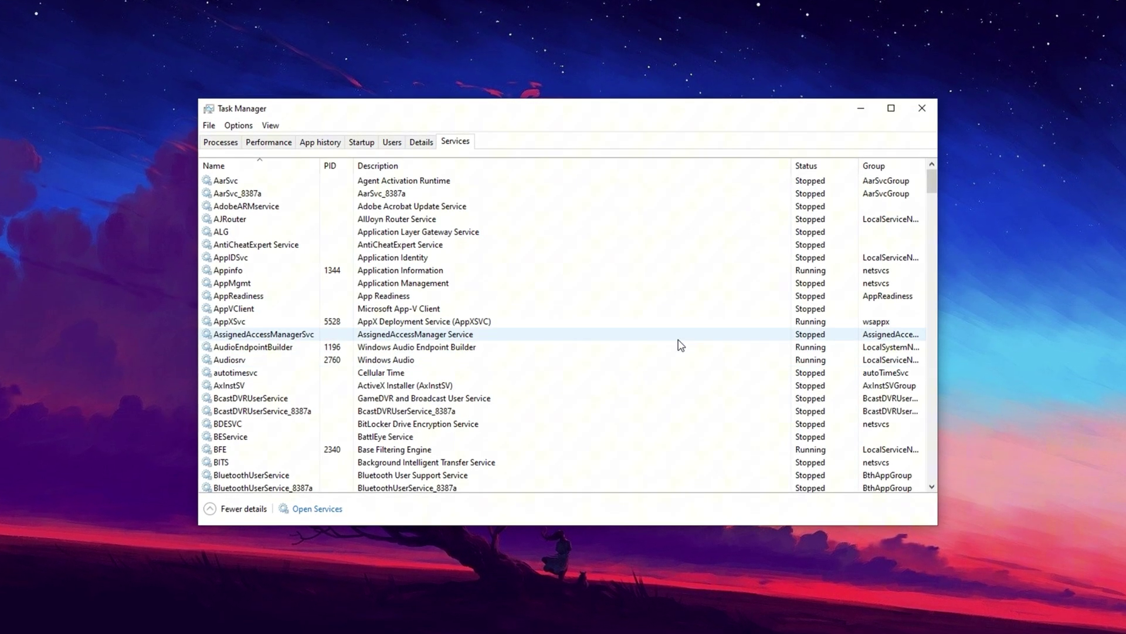
{"action": "left_click_drag", "start_coordinate": [931, 178], "coordinate": [927, 497]}
{"action": "left_click", "coordinate": [237, 438]}
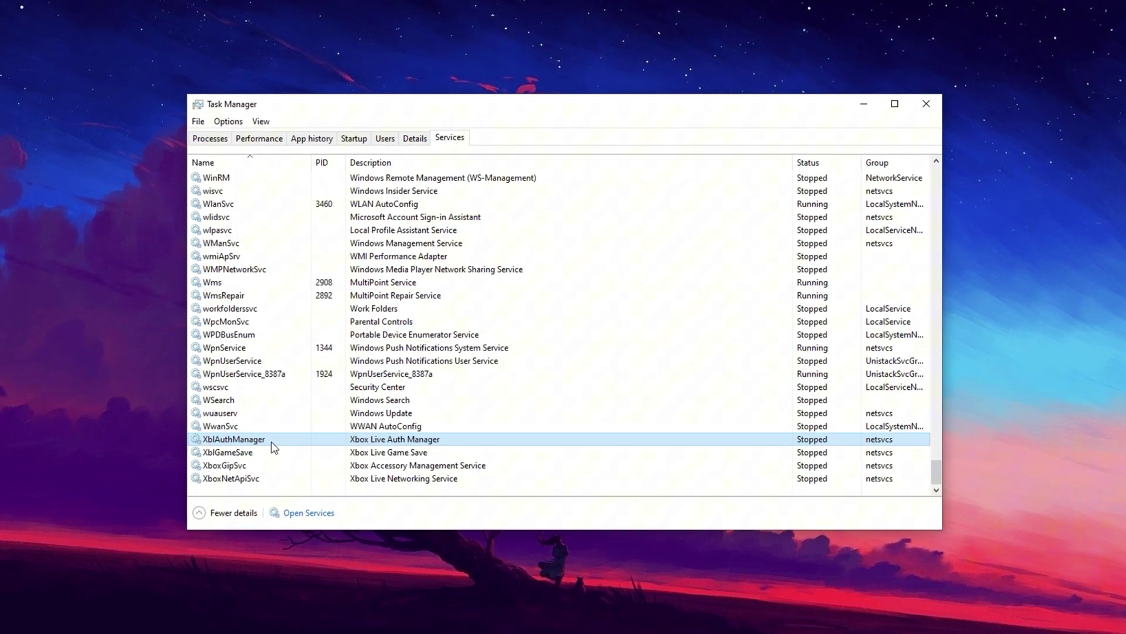
{"action": "left_click", "coordinate": [258, 454]}
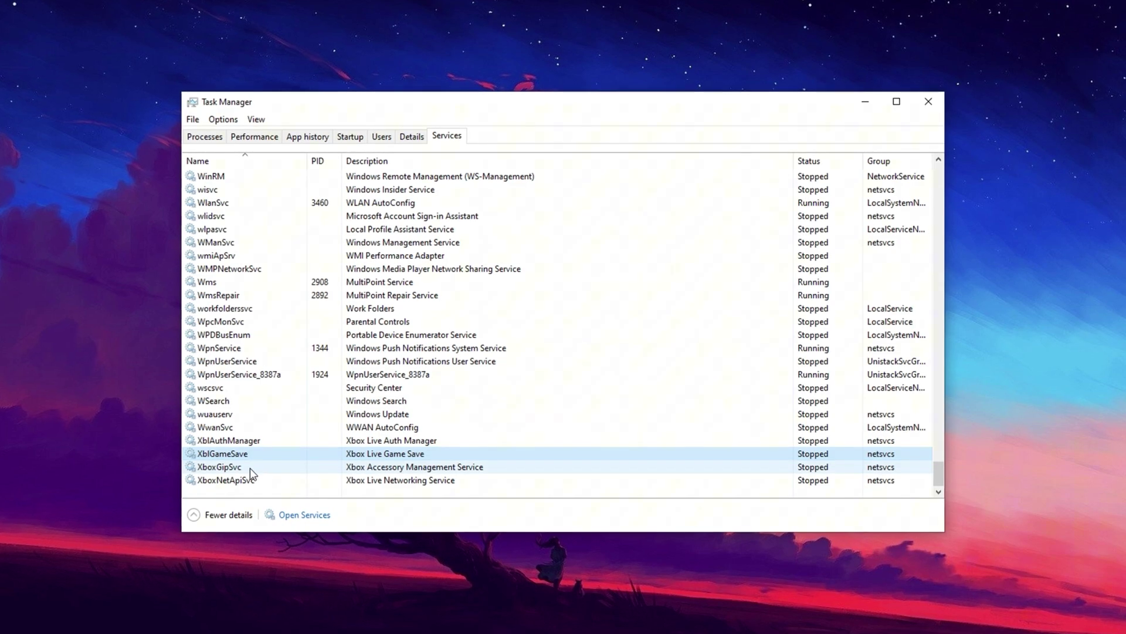
{"action": "left_click", "coordinate": [252, 469]}
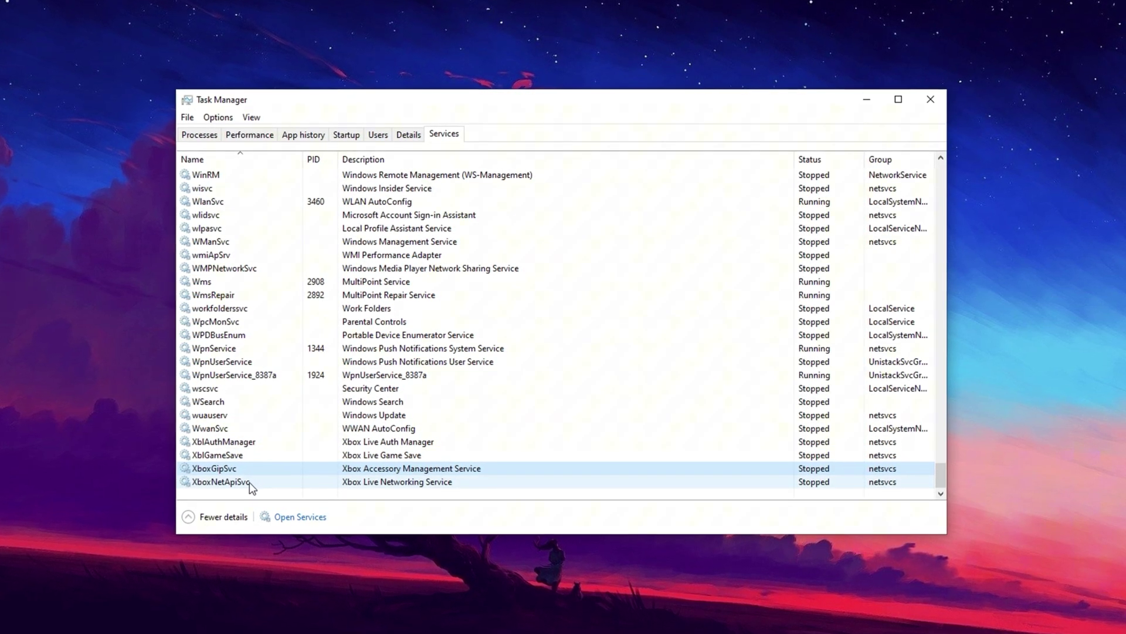
{"action": "left_click", "coordinate": [274, 483]}
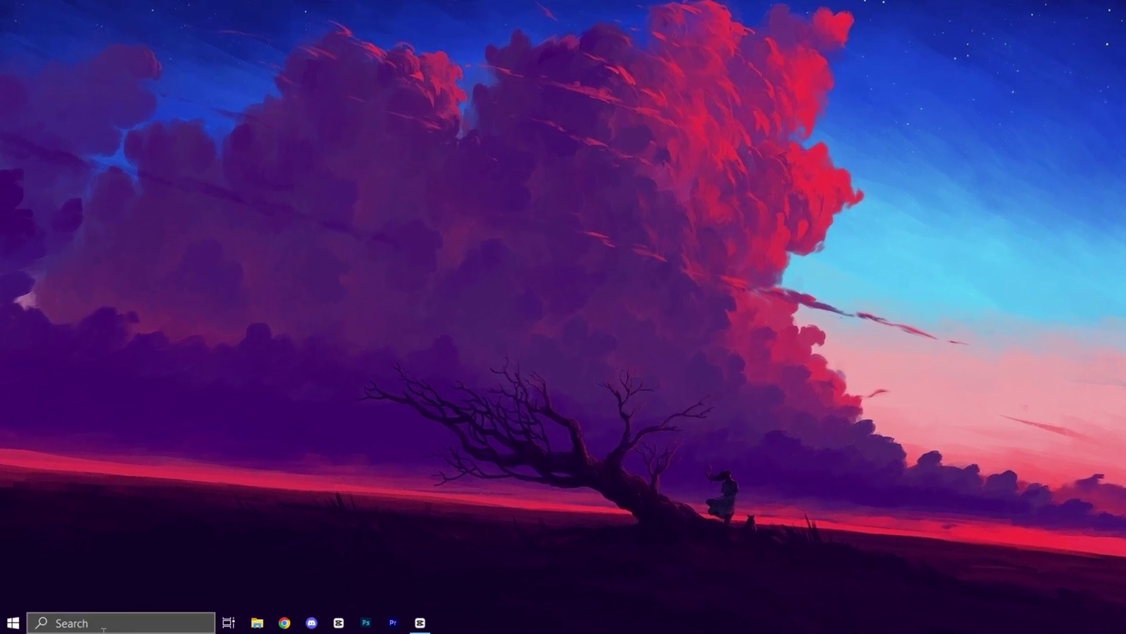
- Open Services and set Background Intelligent Transfer Service's startup type to Disabled
{"action": "left_click", "coordinate": [80, 624]}
{"action": "type", "text": "s"}
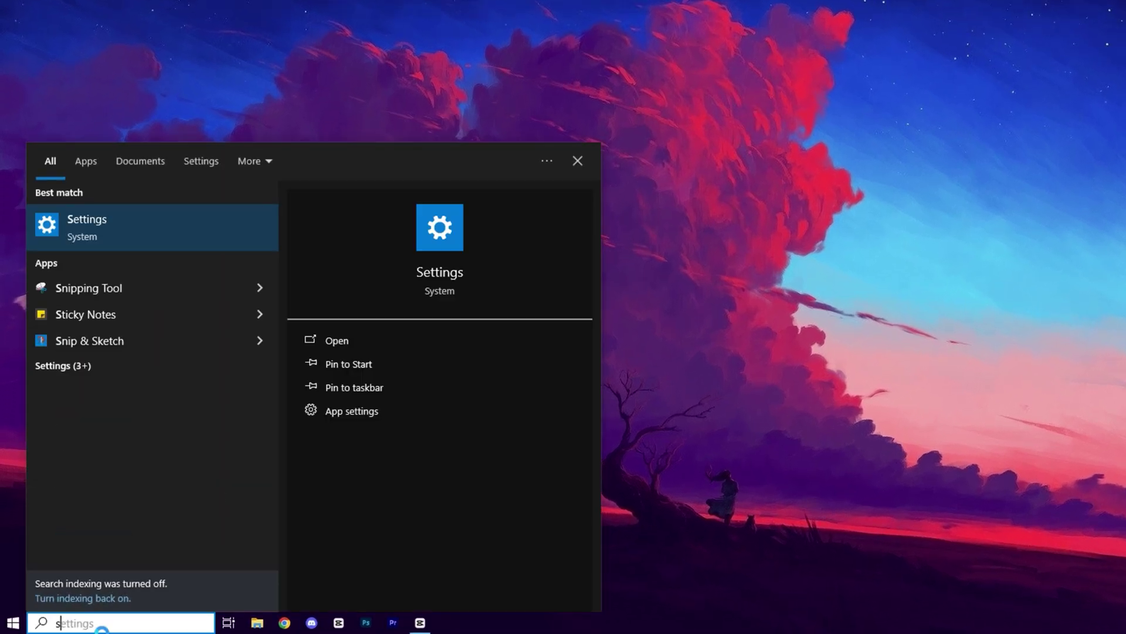
{"action": "type", "text": "erv"}
{"action": "left_click", "coordinate": [161, 237]}
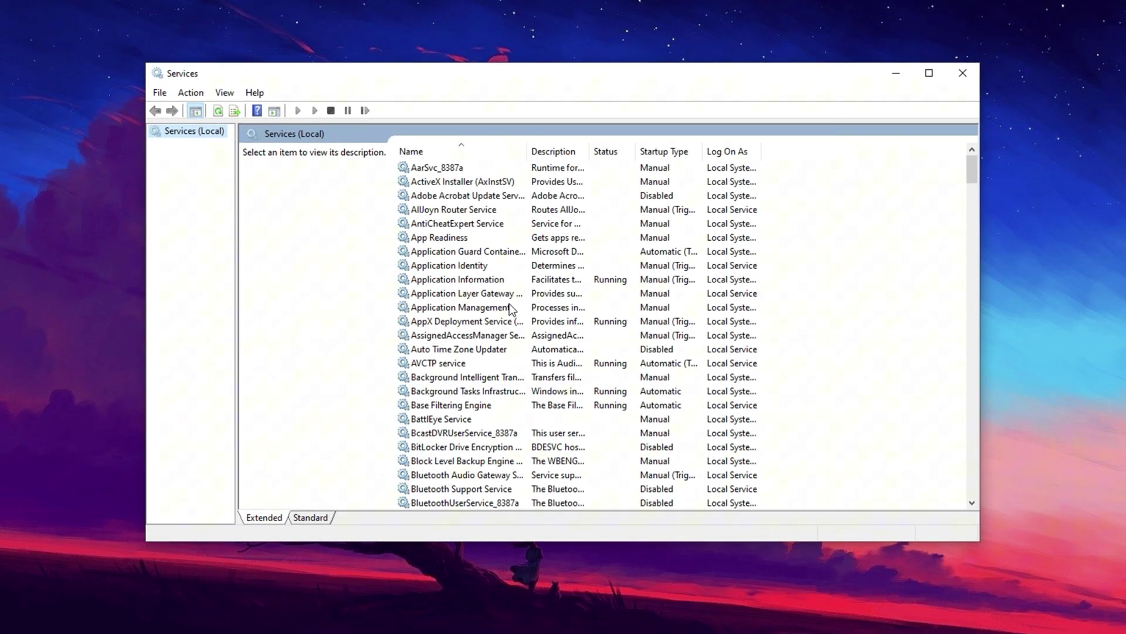
{"action": "scroll", "coordinate": [477, 452], "scroll_direction": "down", "scroll_amount": 1}
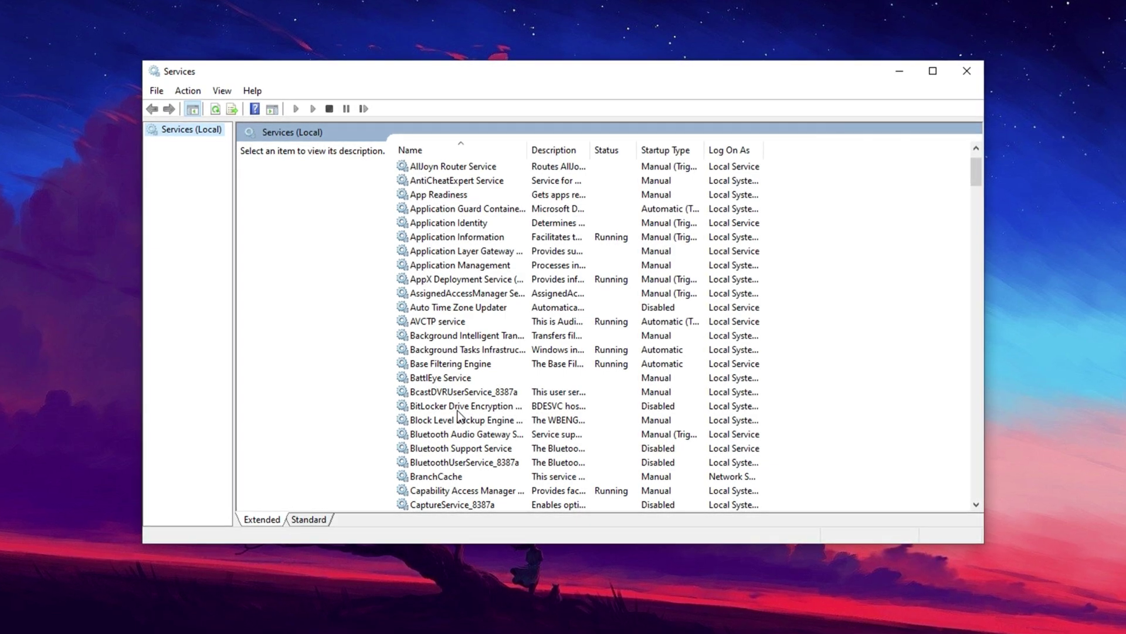
{"action": "left_click", "coordinate": [482, 354]}
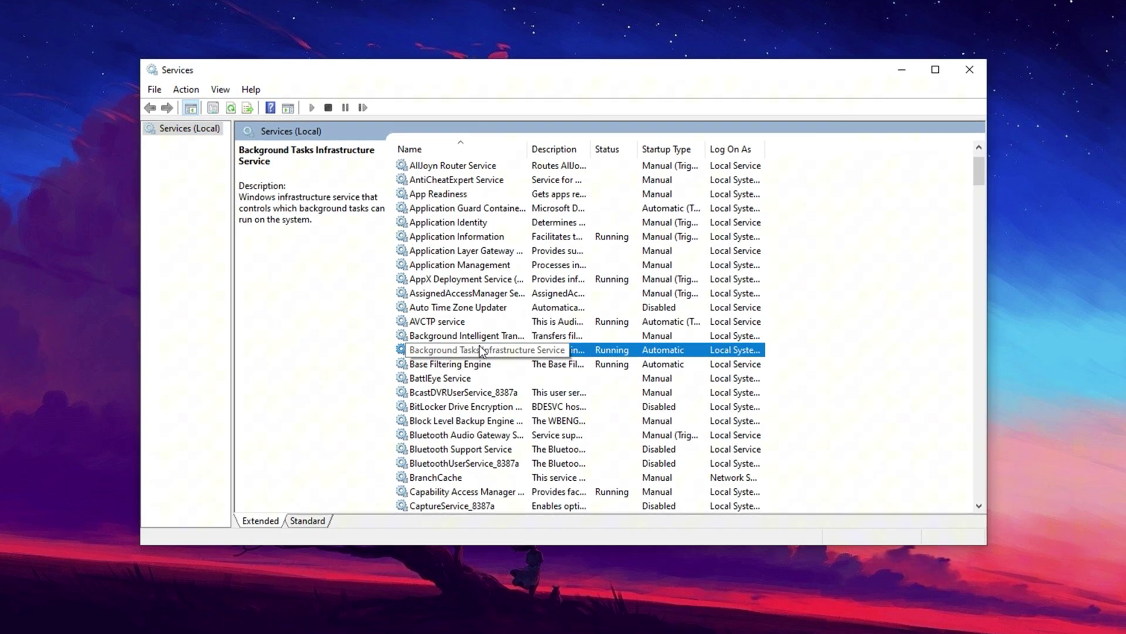
{"action": "left_click", "coordinate": [480, 342]}
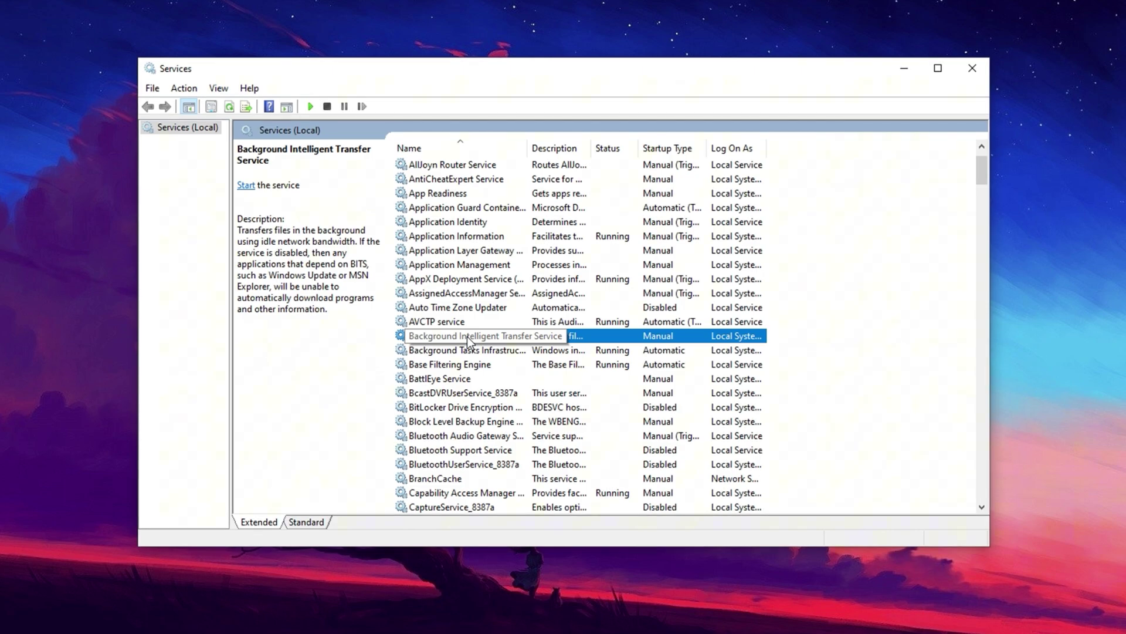
{"action": "right_click", "coordinate": [462, 336]}
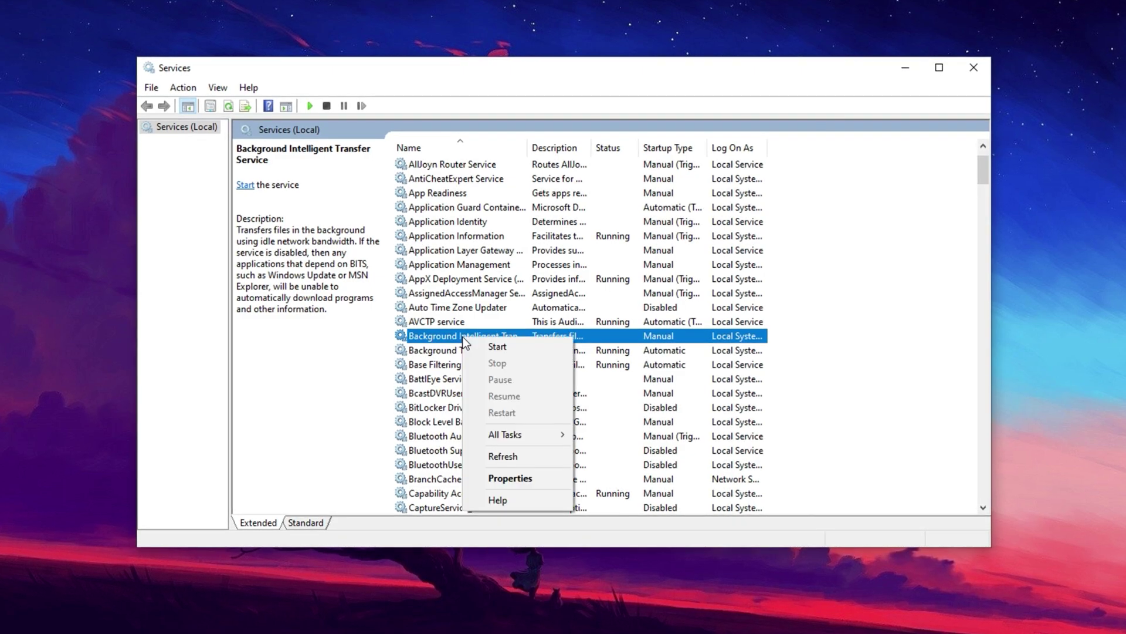
{"action": "left_click", "coordinate": [498, 478]}
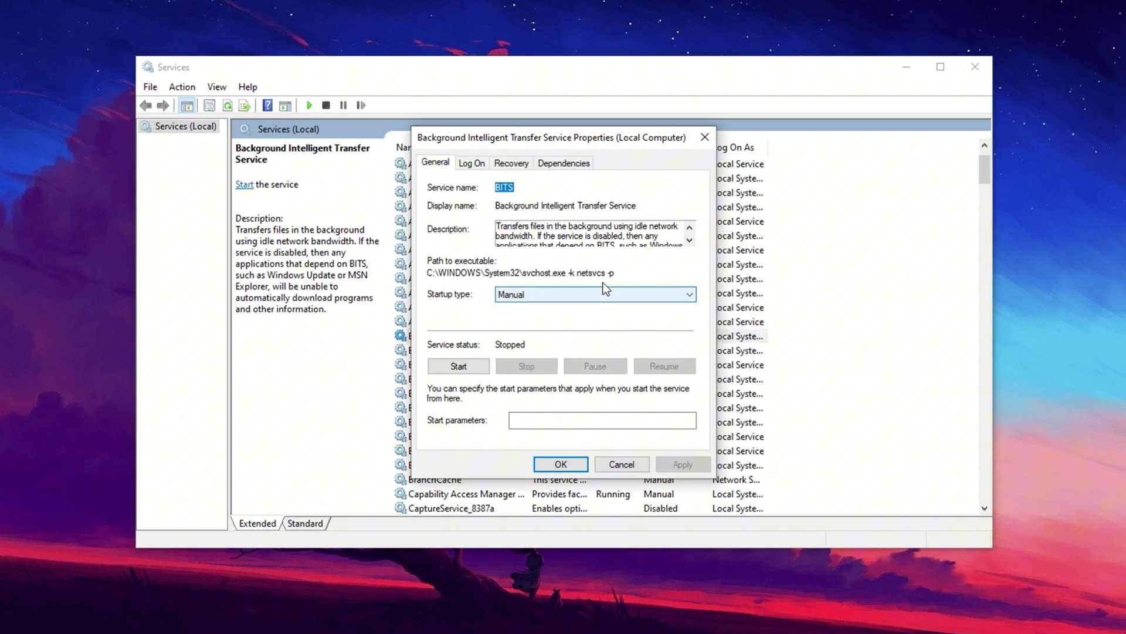
{"action": "left_click", "coordinate": [514, 296]}
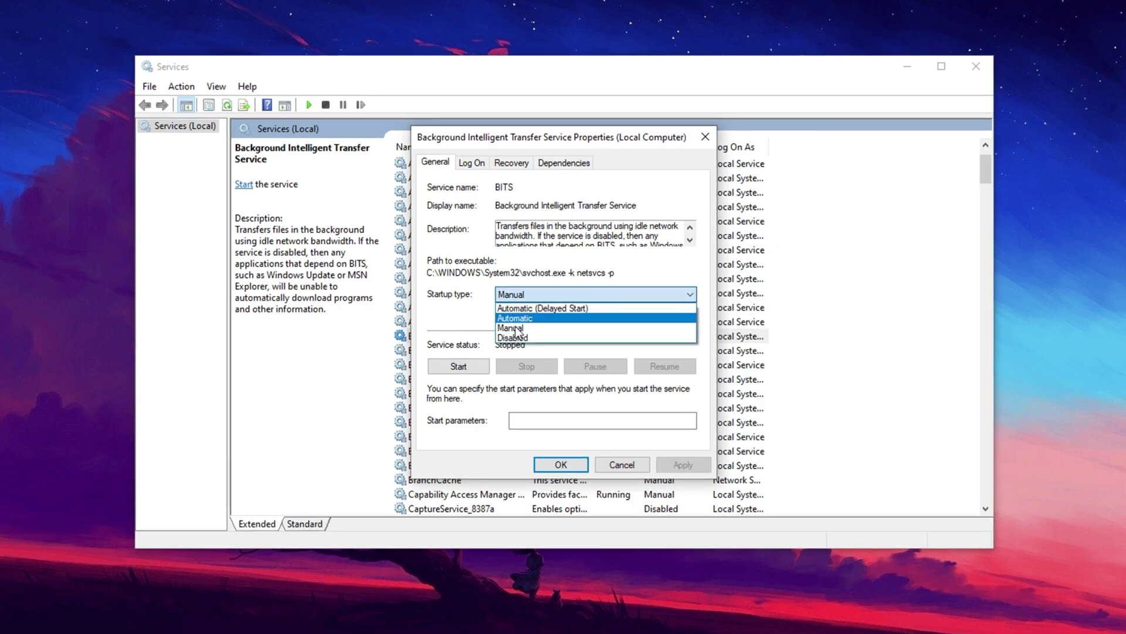
{"action": "left_click", "coordinate": [515, 338]}
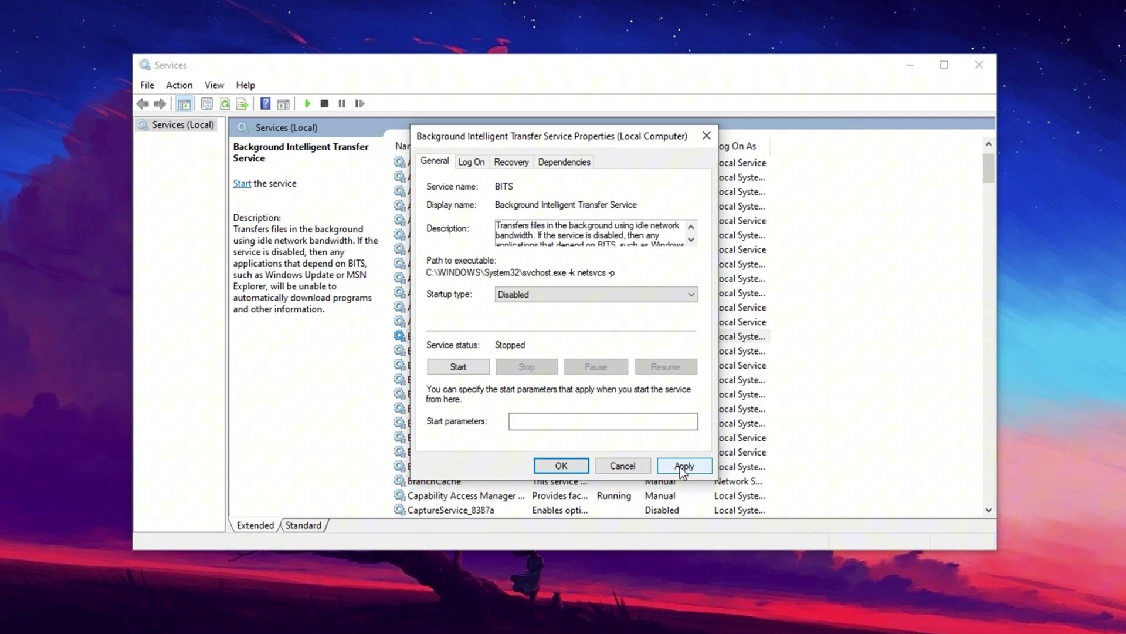
{"action": "left_click", "coordinate": [560, 466]}
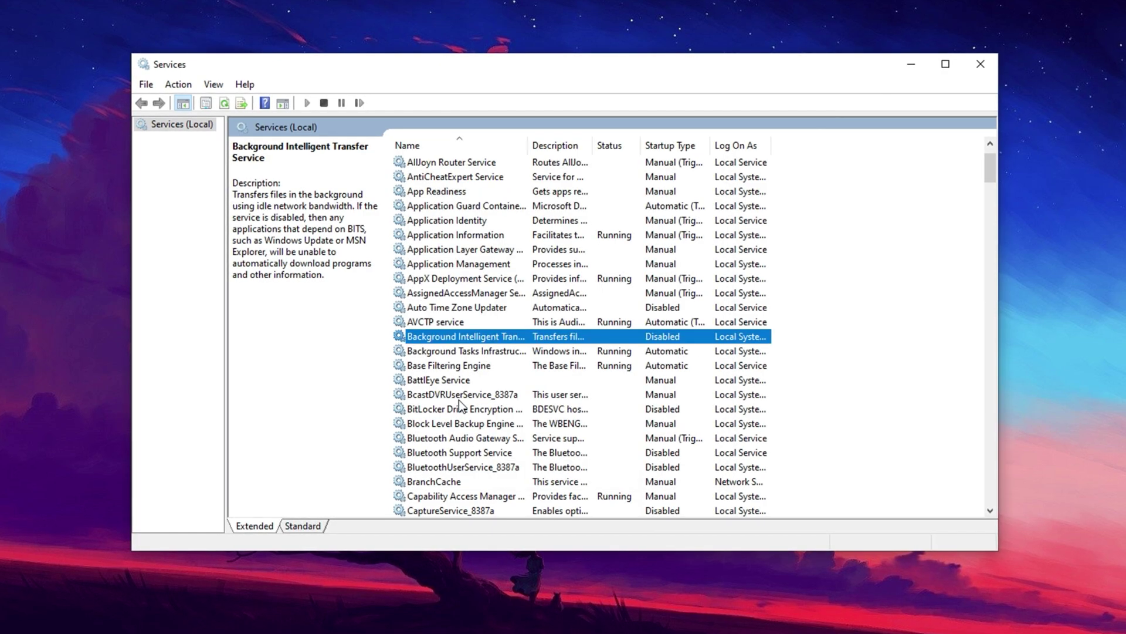
- Check Remote Desktop Services' properties, leaving it Disabled
{"action": "key", "text": "r"}
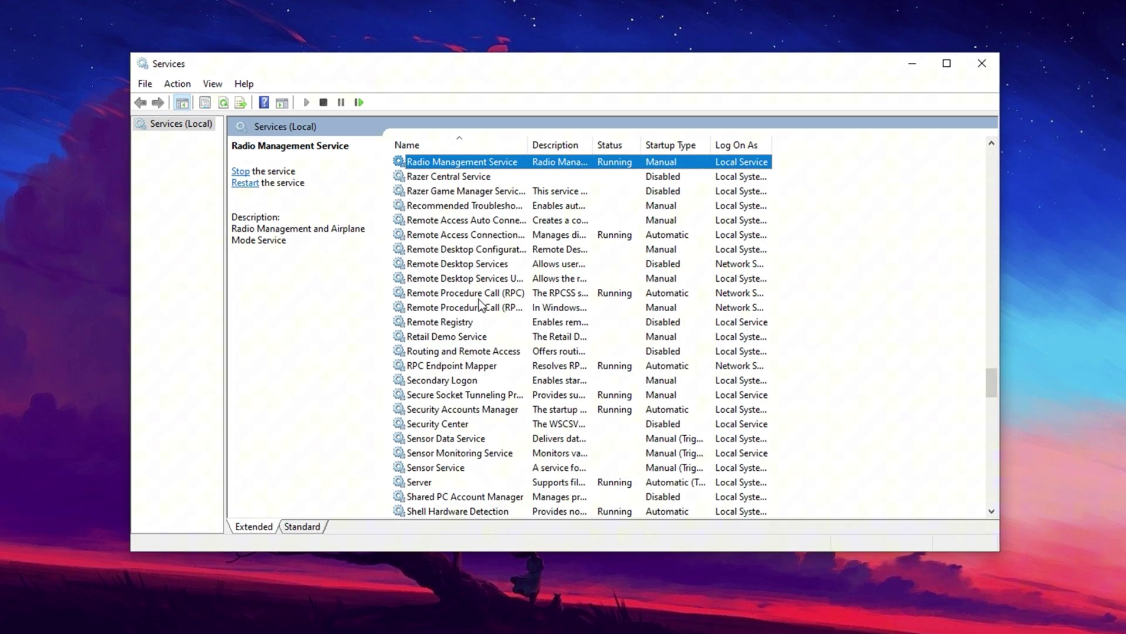
{"action": "left_click", "coordinate": [467, 265]}
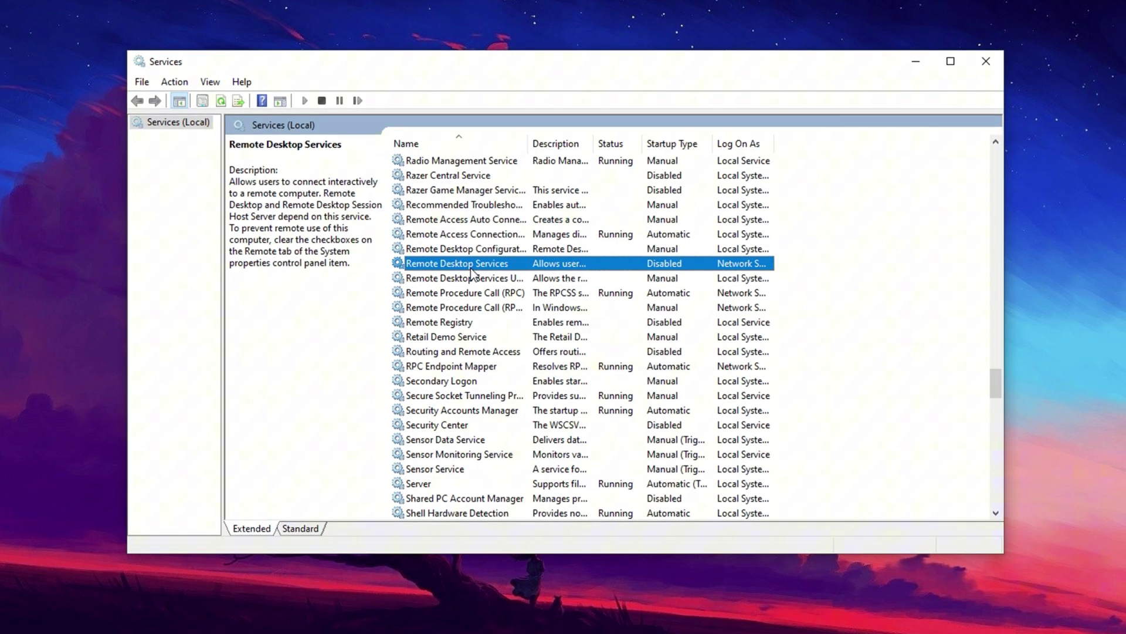
{"action": "right_click", "coordinate": [471, 267]}
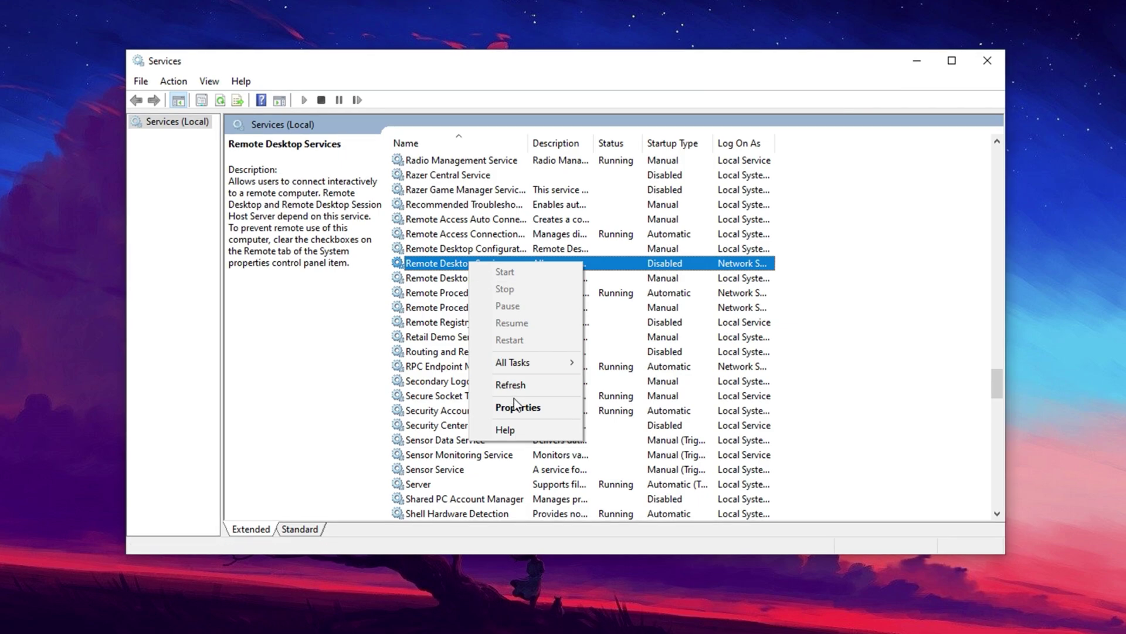
{"action": "left_click", "coordinate": [516, 407]}
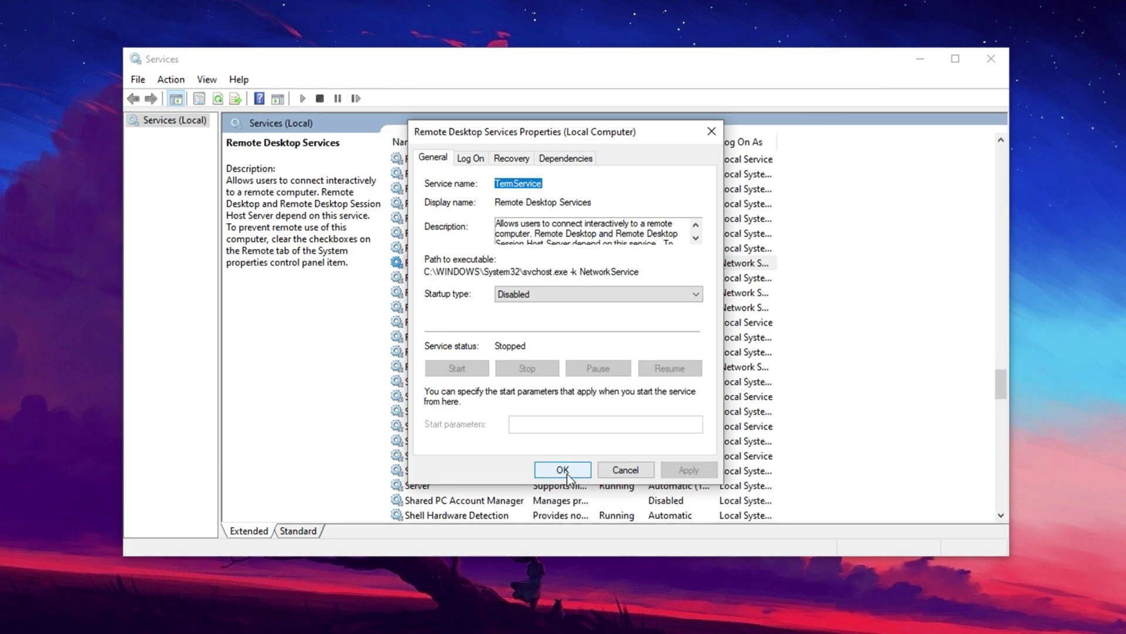
{"action": "left_click", "coordinate": [567, 474]}
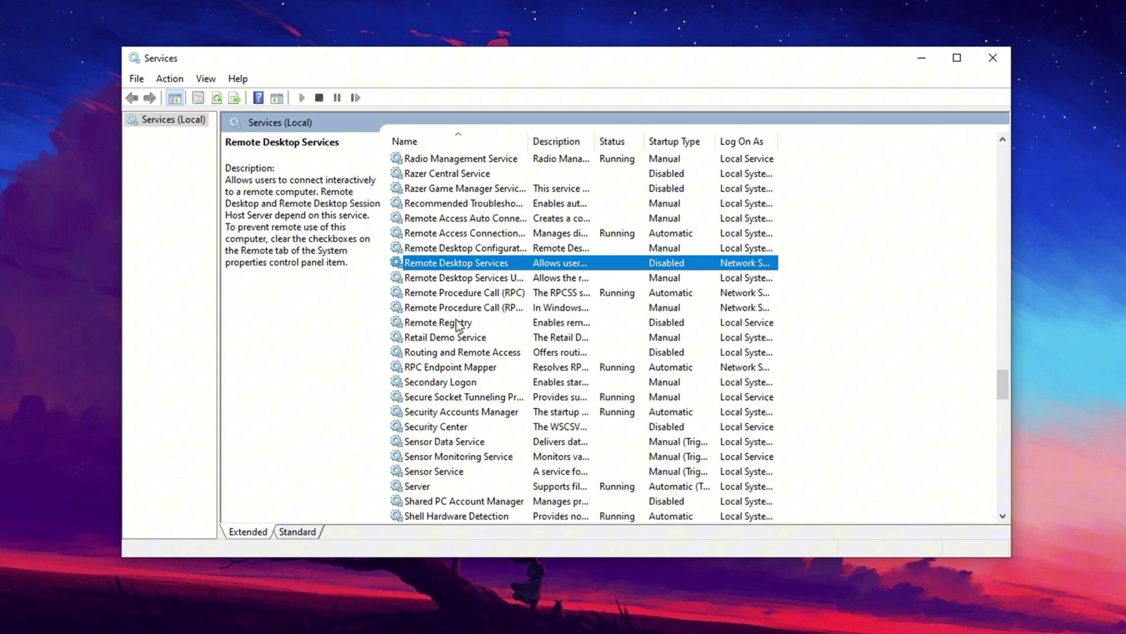
- Set SysMain's startup type to Disabled, stop the service and apply
{"action": "key", "text": "s"}
{"action": "scroll", "coordinate": [457, 374], "scroll_direction": "down", "scroll_amount": 7}
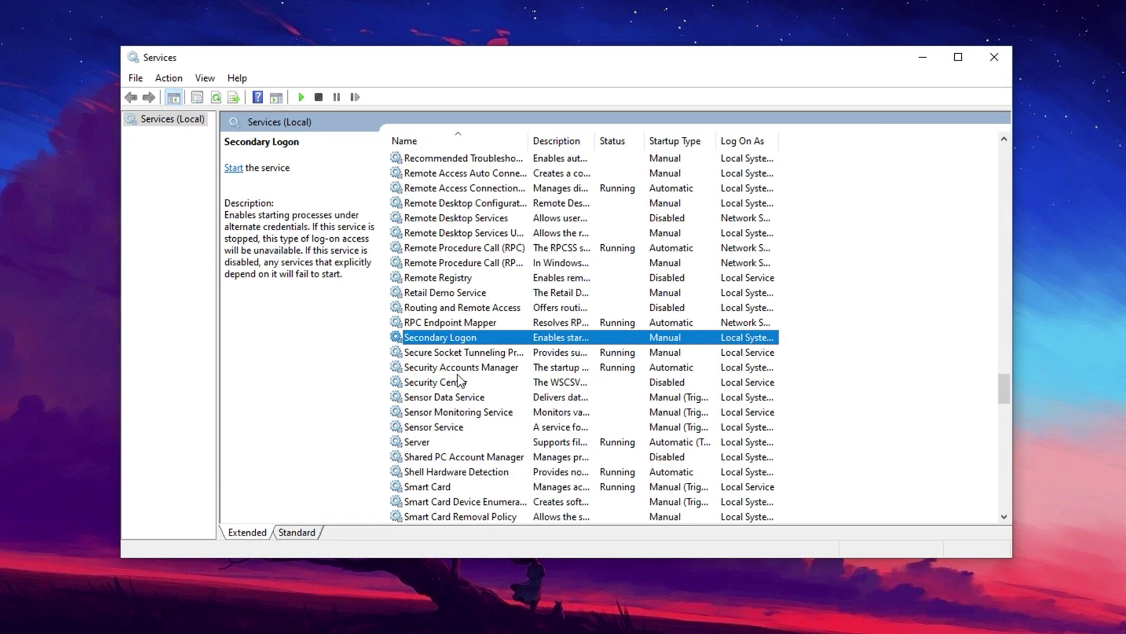
{"action": "scroll", "coordinate": [455, 405], "scroll_direction": "down", "scroll_amount": 1}
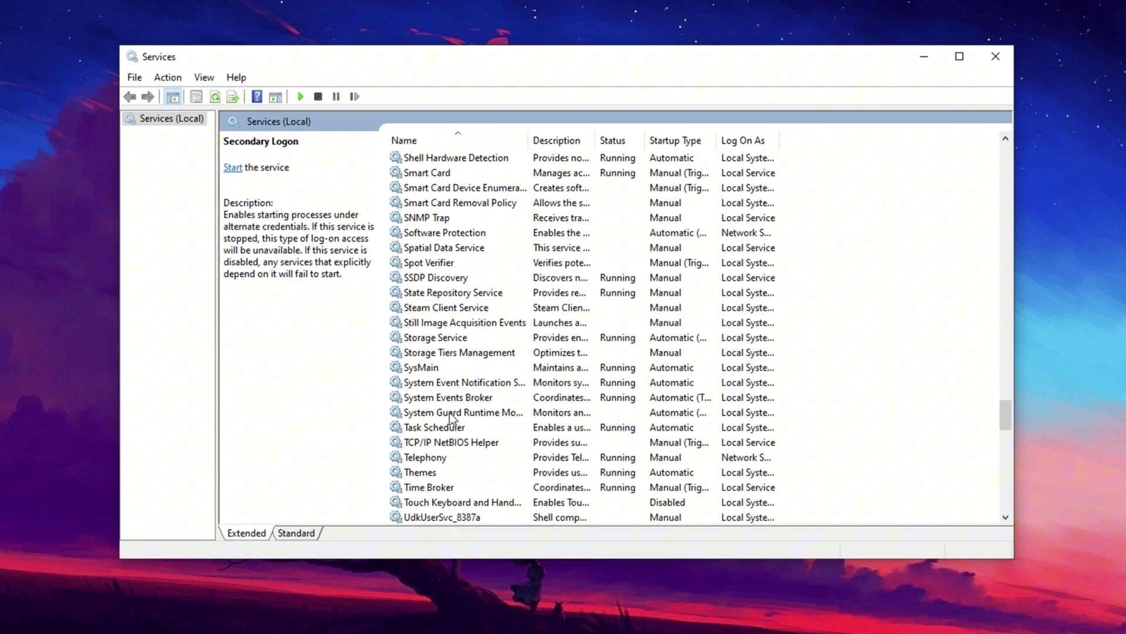
{"action": "left_click", "coordinate": [470, 368]}
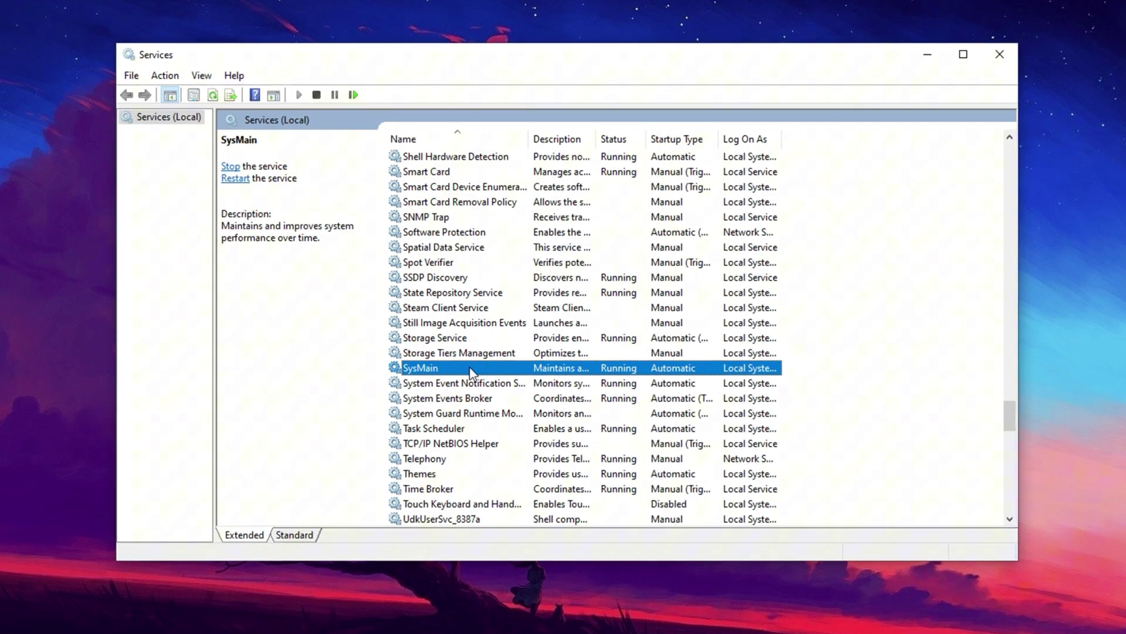
{"action": "right_click", "coordinate": [470, 371]}
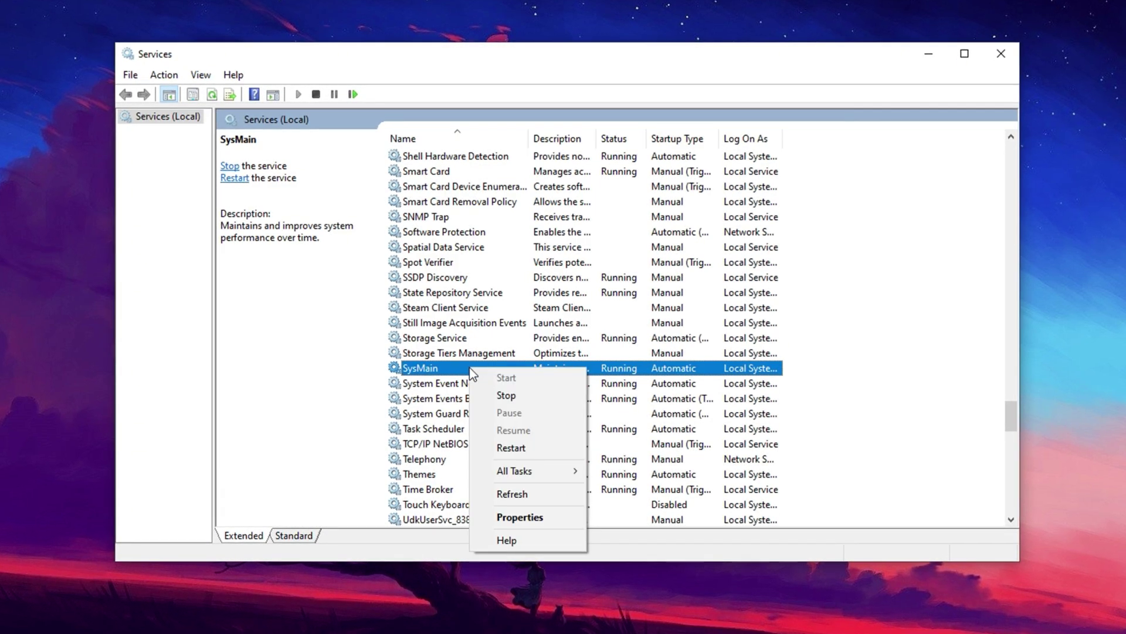
{"action": "left_click", "coordinate": [509, 517]}
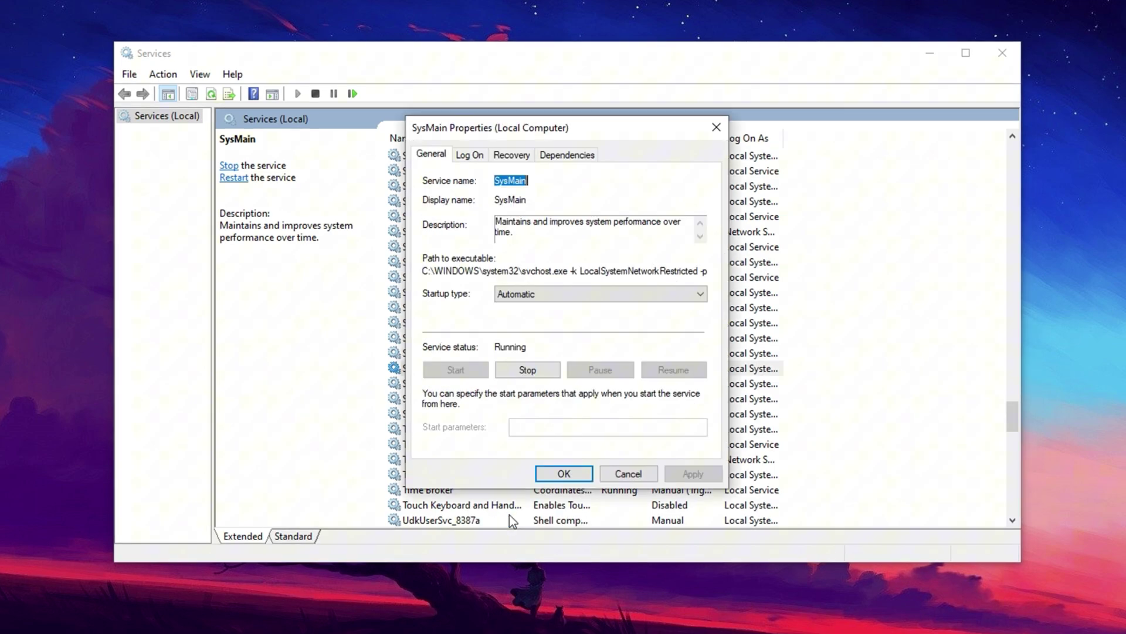
{"action": "left_click", "coordinate": [540, 289]}
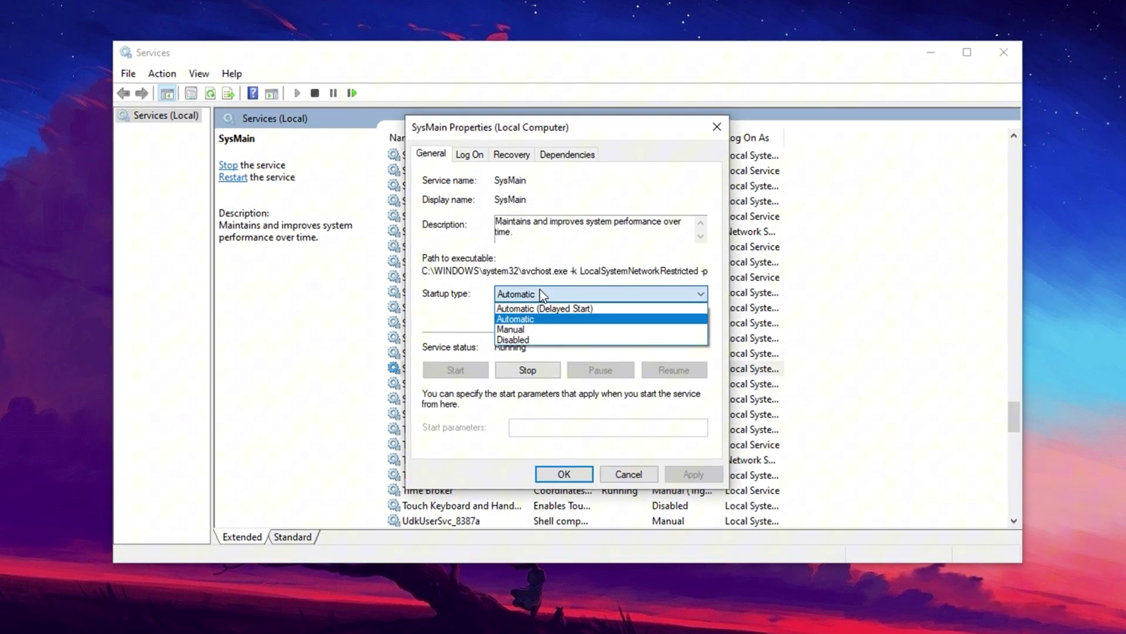
{"action": "left_click", "coordinate": [521, 341]}
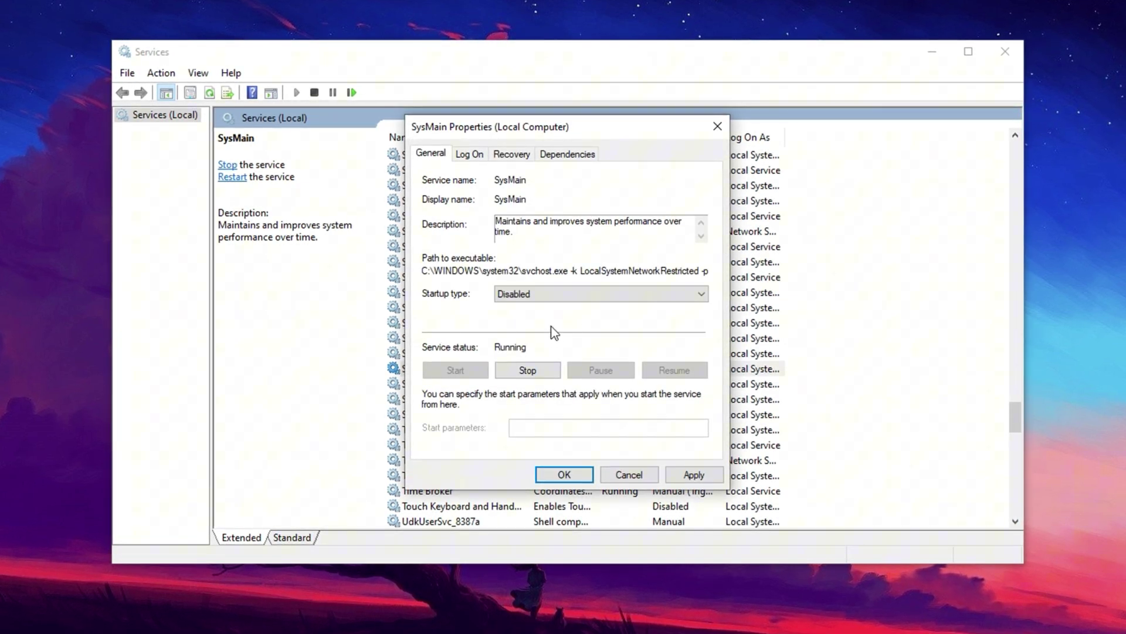
{"action": "left_click", "coordinate": [517, 371]}
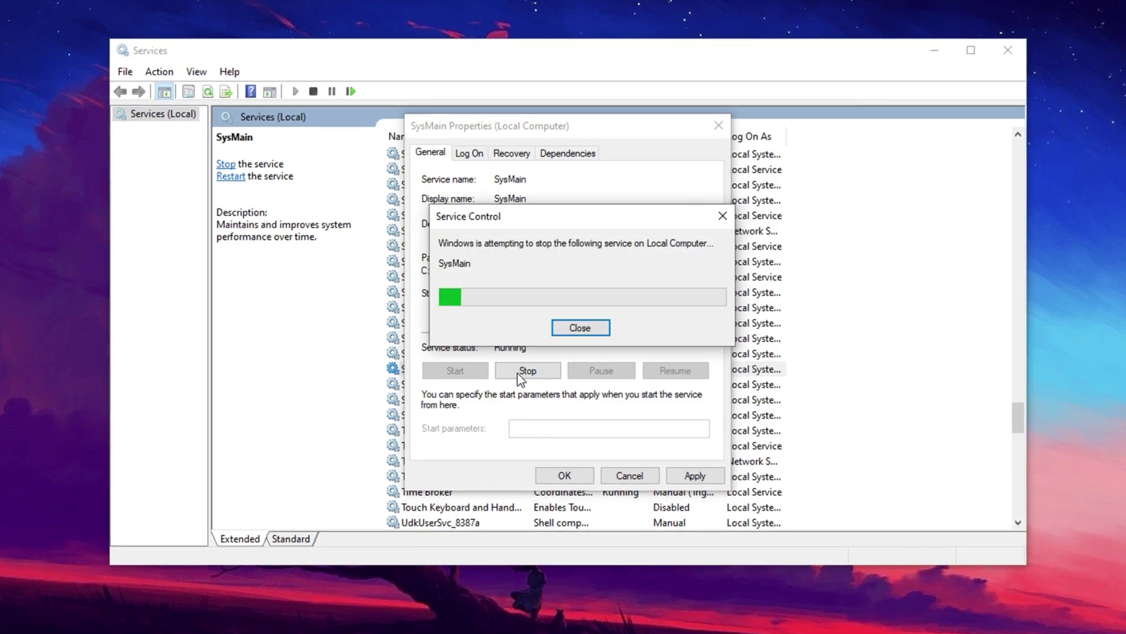
{"action": "left_click", "coordinate": [693, 474]}
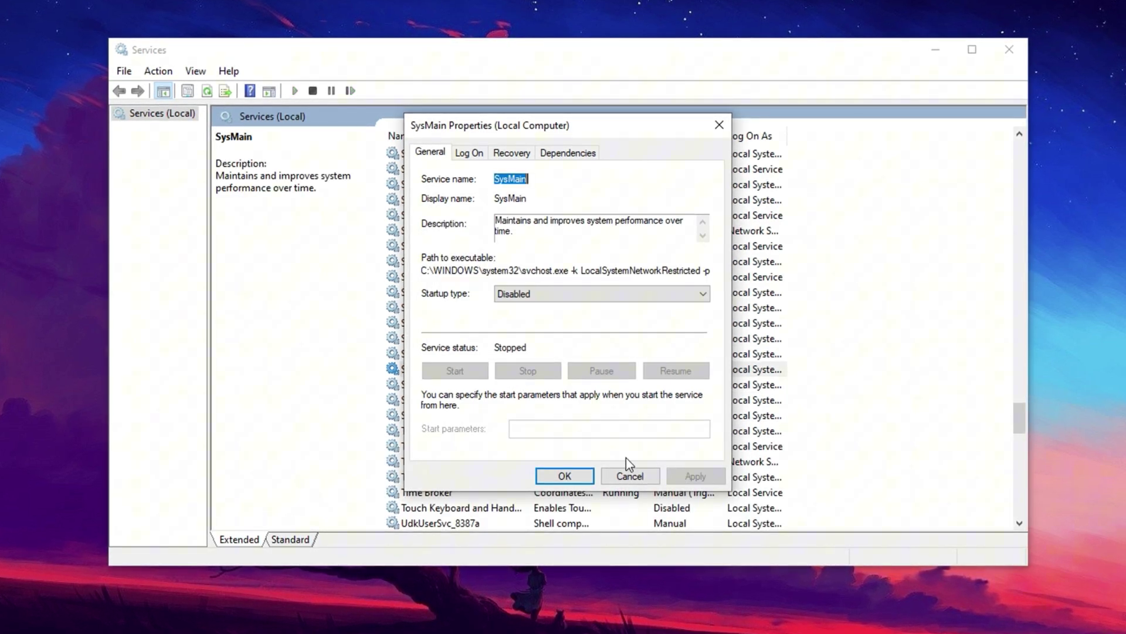
{"action": "left_click", "coordinate": [564, 474]}
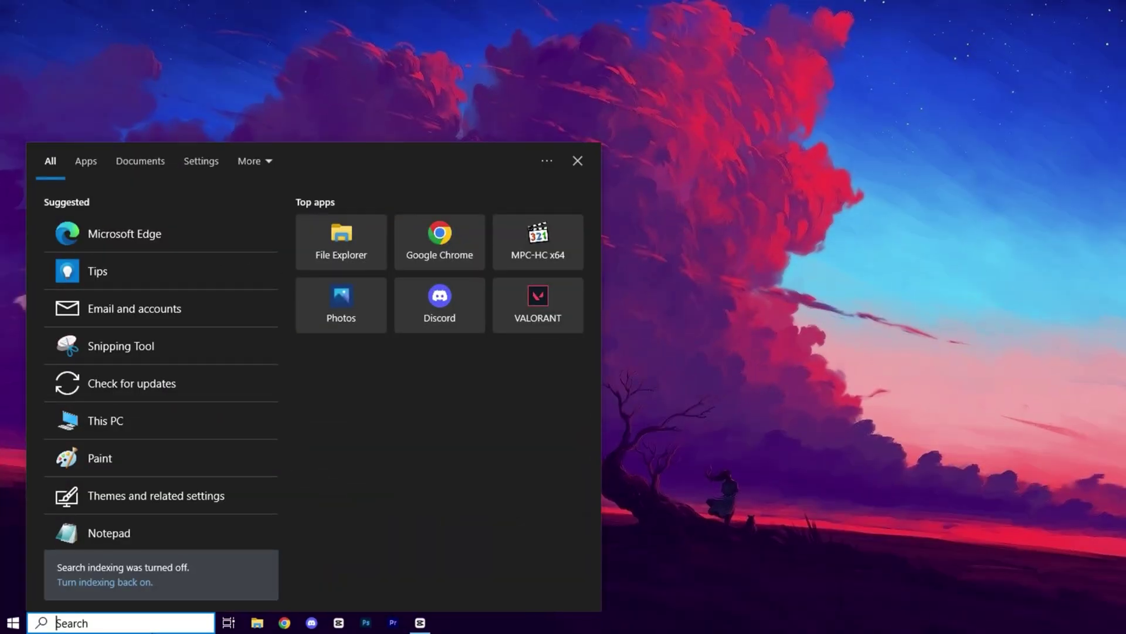
- In System Configuration, set the boot Number of processors to 8
{"action": "type", "text": "msc"}
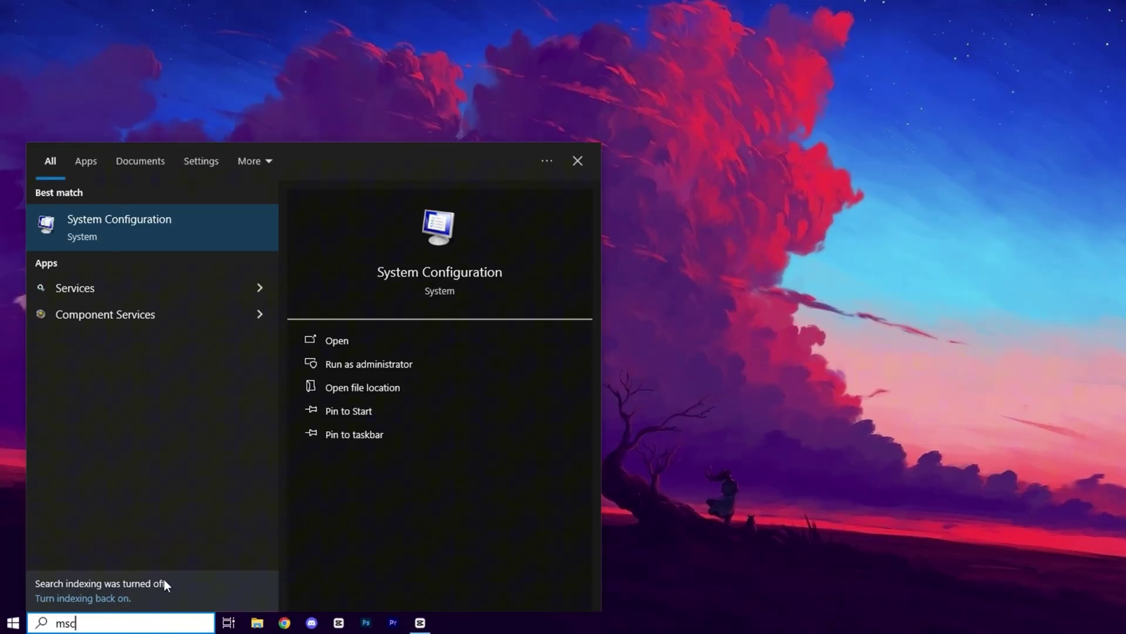
{"action": "left_click", "coordinate": [181, 235]}
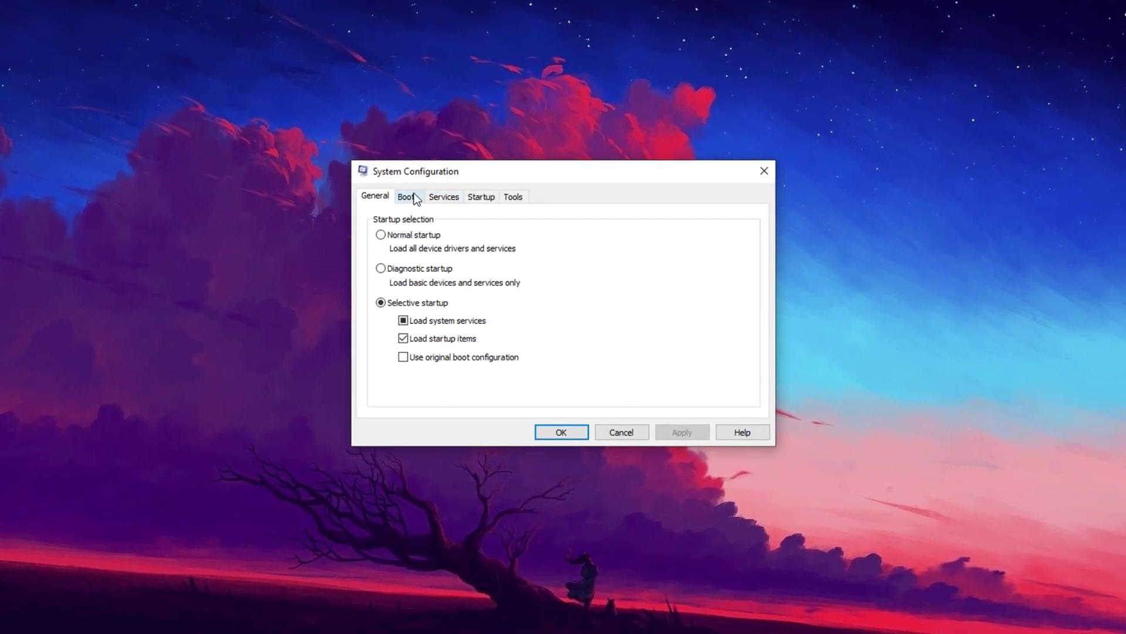
{"action": "left_click", "coordinate": [413, 196]}
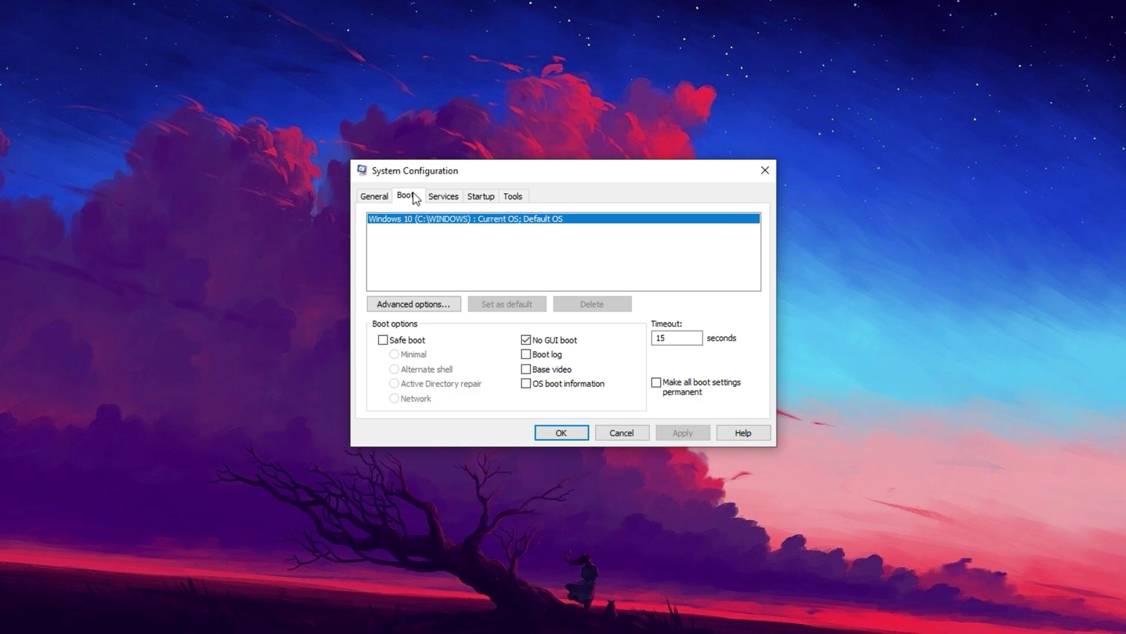
{"action": "left_click", "coordinate": [399, 304]}
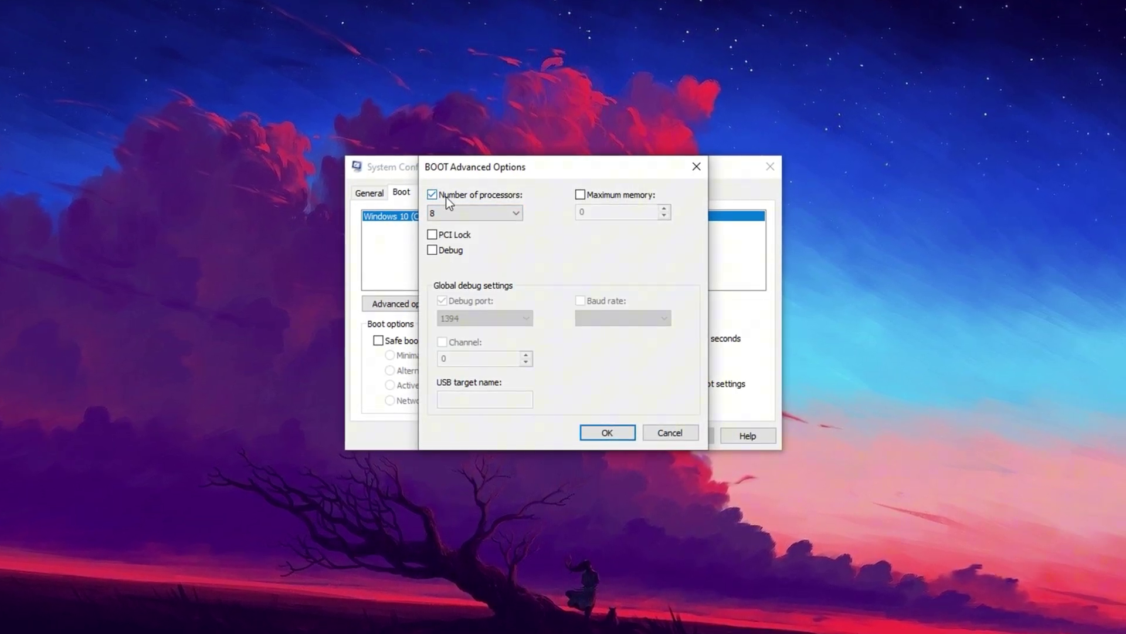
{"action": "left_click", "coordinate": [456, 213]}
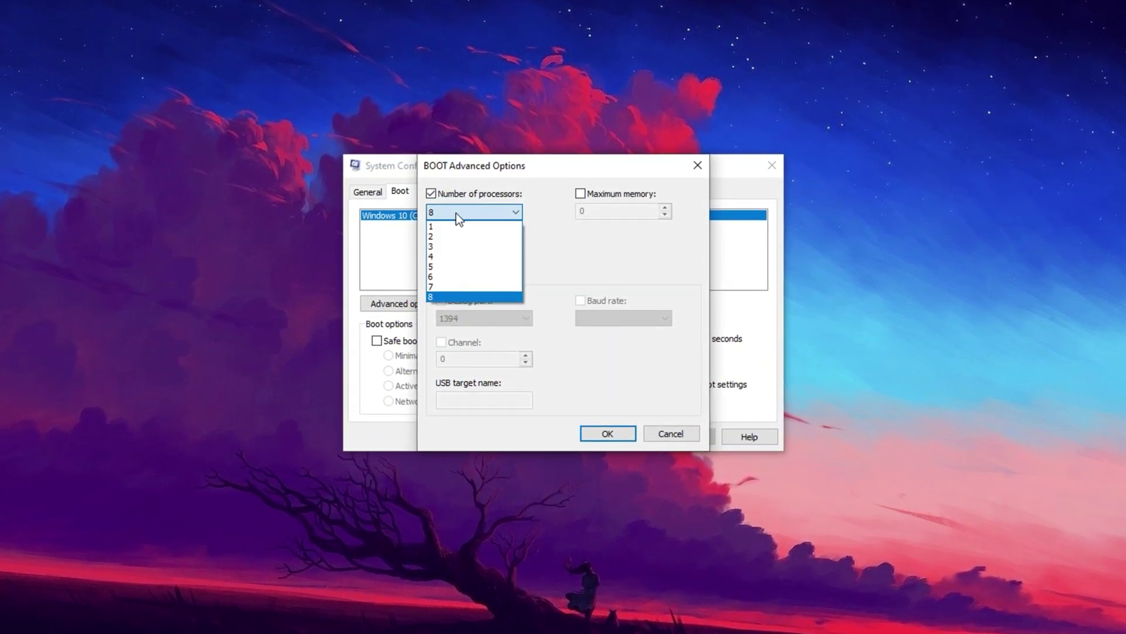
{"action": "left_click", "coordinate": [448, 300]}
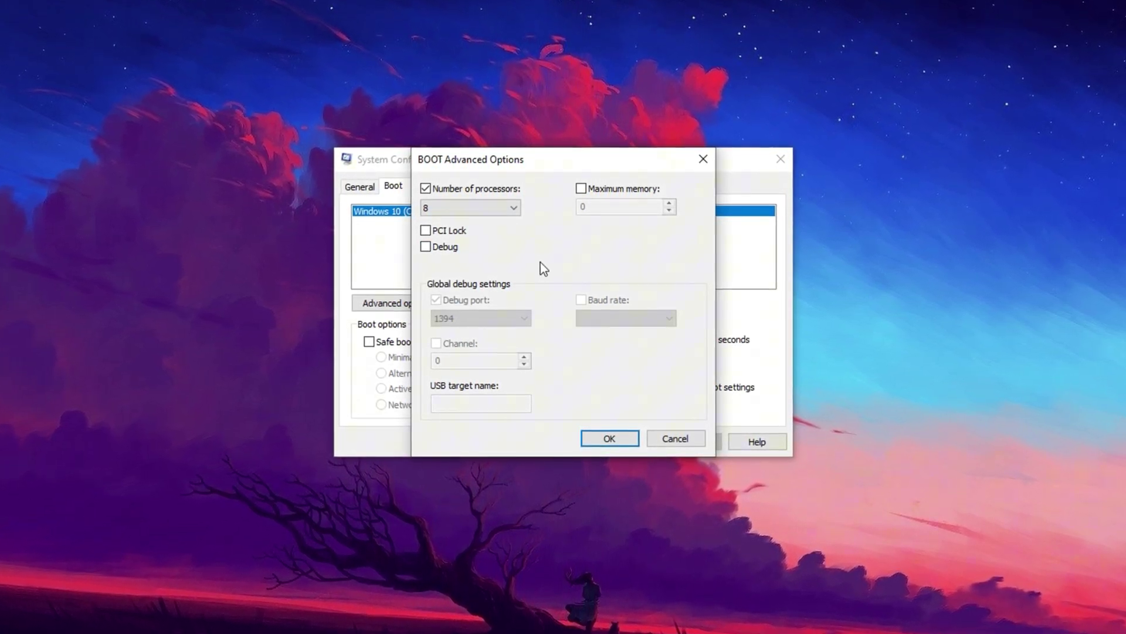
{"action": "left_click", "coordinate": [592, 438]}
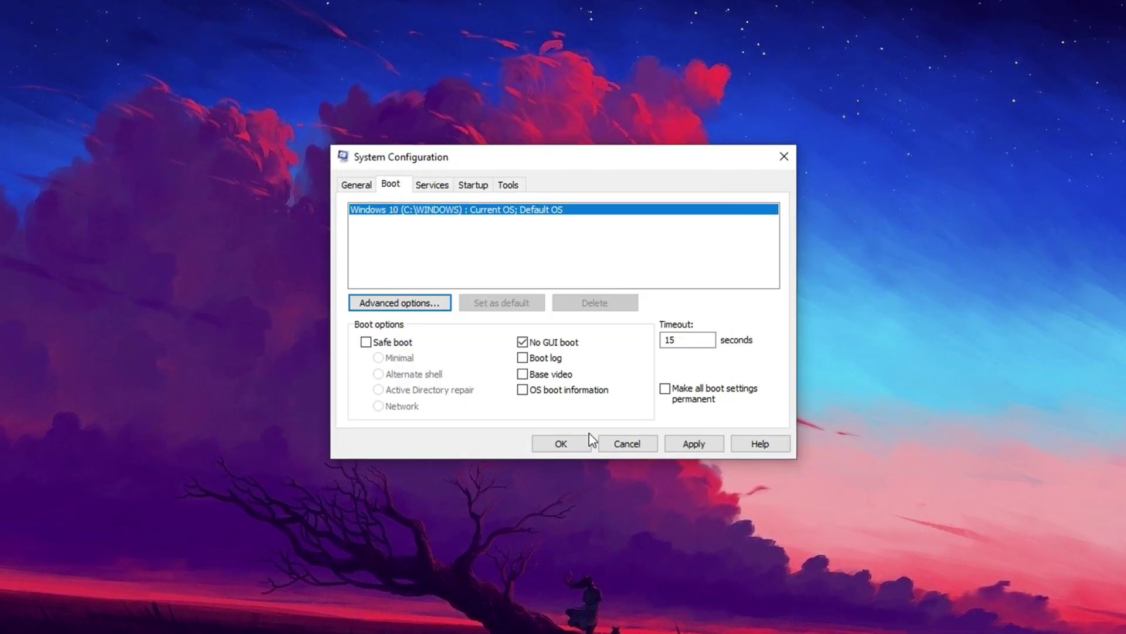
- Hide all Microsoft services in the Services list and review the remaining ones
{"action": "left_click", "coordinate": [434, 186]}
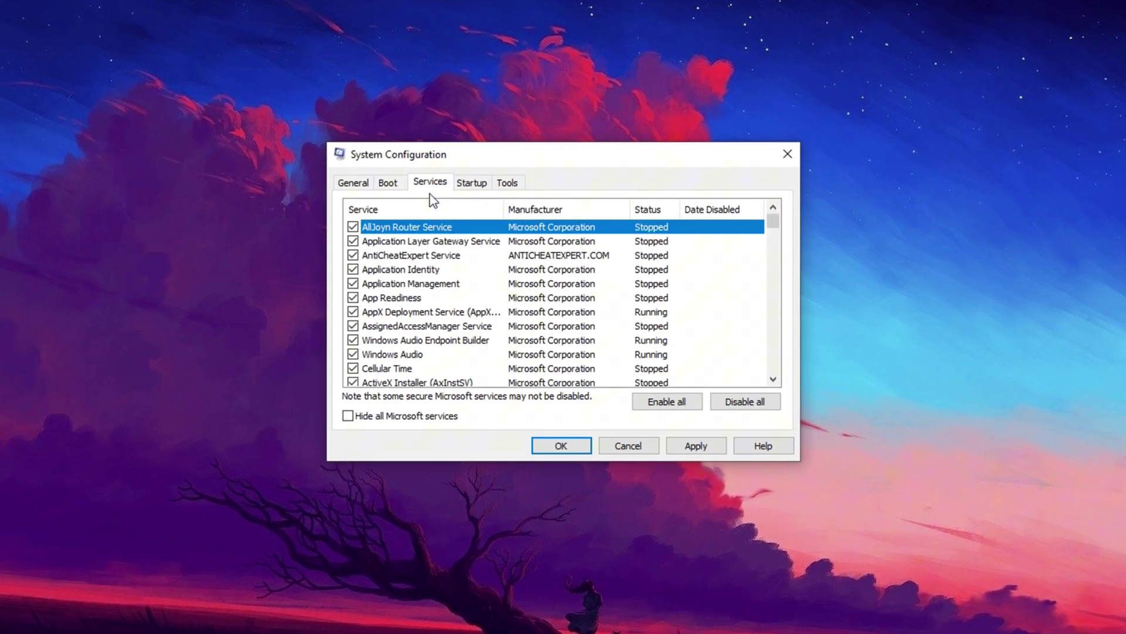
{"action": "left_click", "coordinate": [377, 417]}
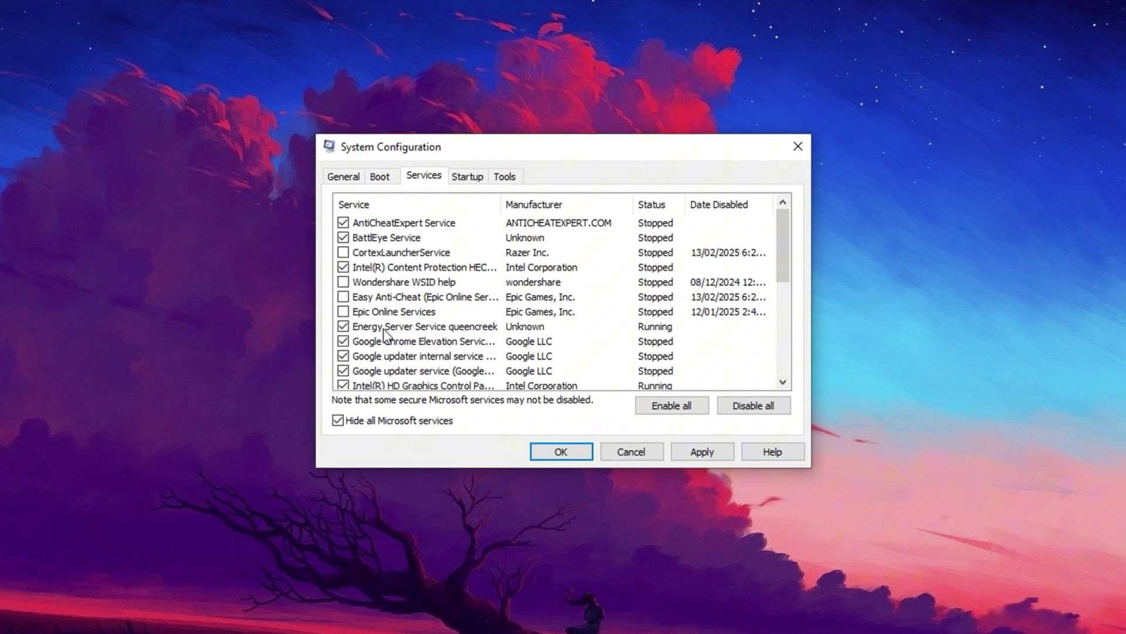
{"action": "scroll", "coordinate": [405, 320], "scroll_direction": "down", "scroll_amount": 5}
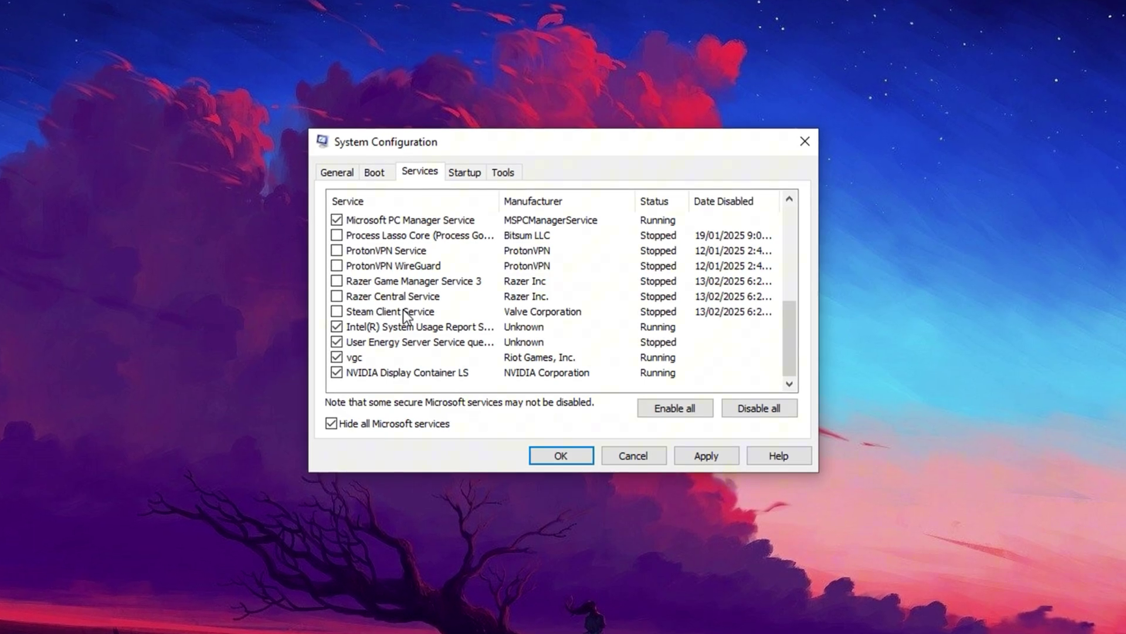
{"action": "scroll", "coordinate": [403, 308], "scroll_direction": "up", "scroll_amount": 1}
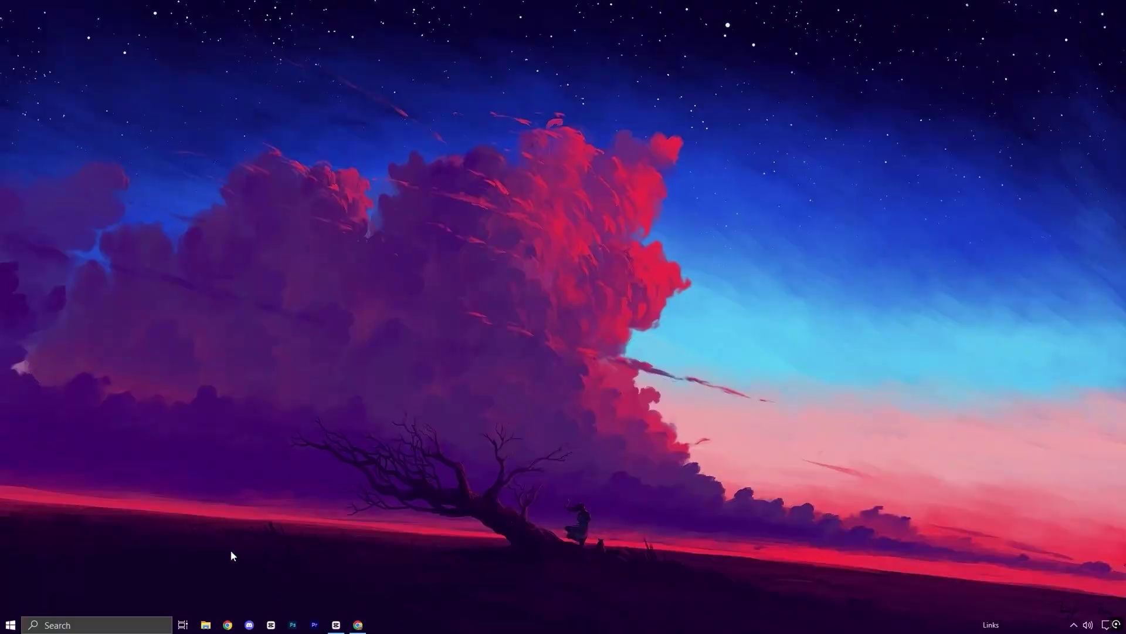
- Search Windows for 'defr' to find Defragment and Optimise Drives
{"action": "left_click", "coordinate": [88, 622]}
{"action": "type", "text": "defr"}
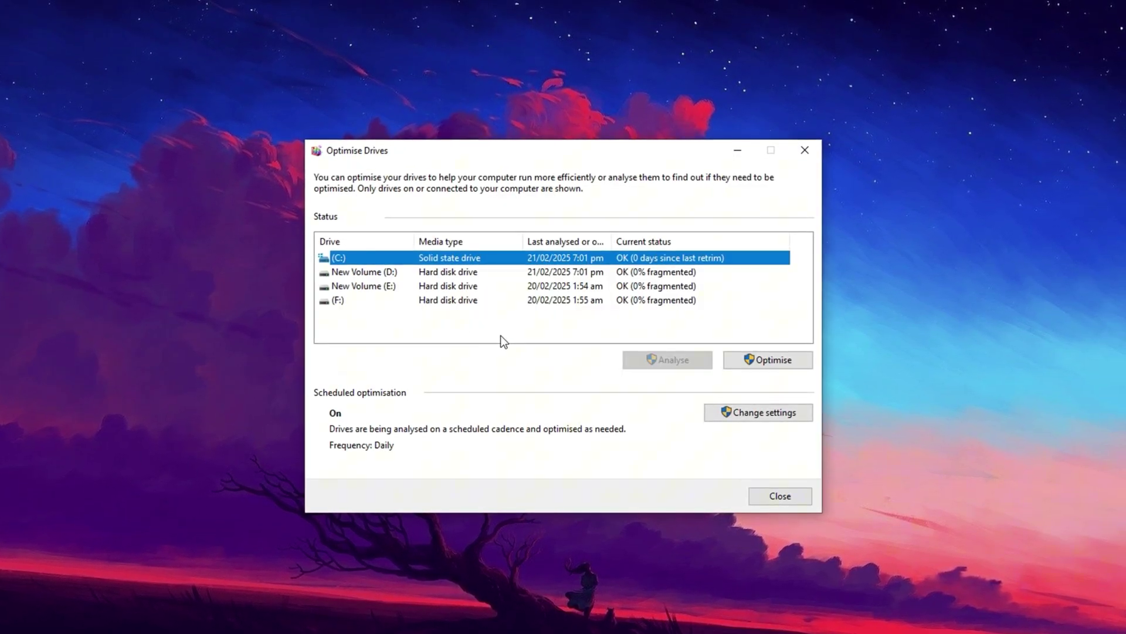
- Analyse New Volume (D:) and confirm it reports 0% fragmented
{"action": "left_click", "coordinate": [503, 339]}
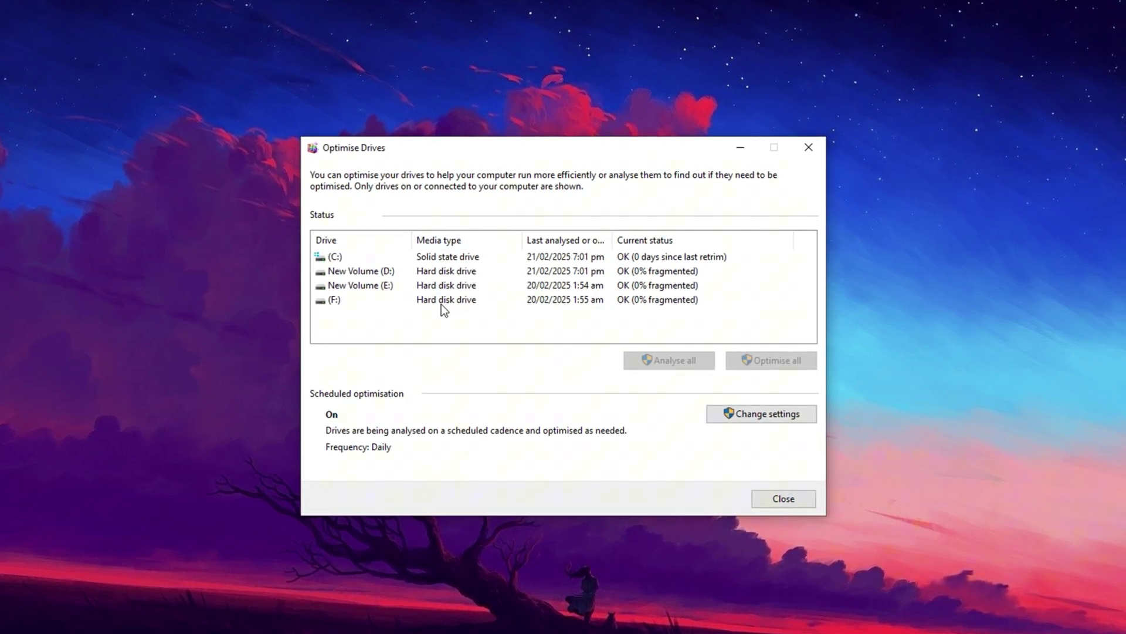
{"action": "left_click", "coordinate": [431, 270]}
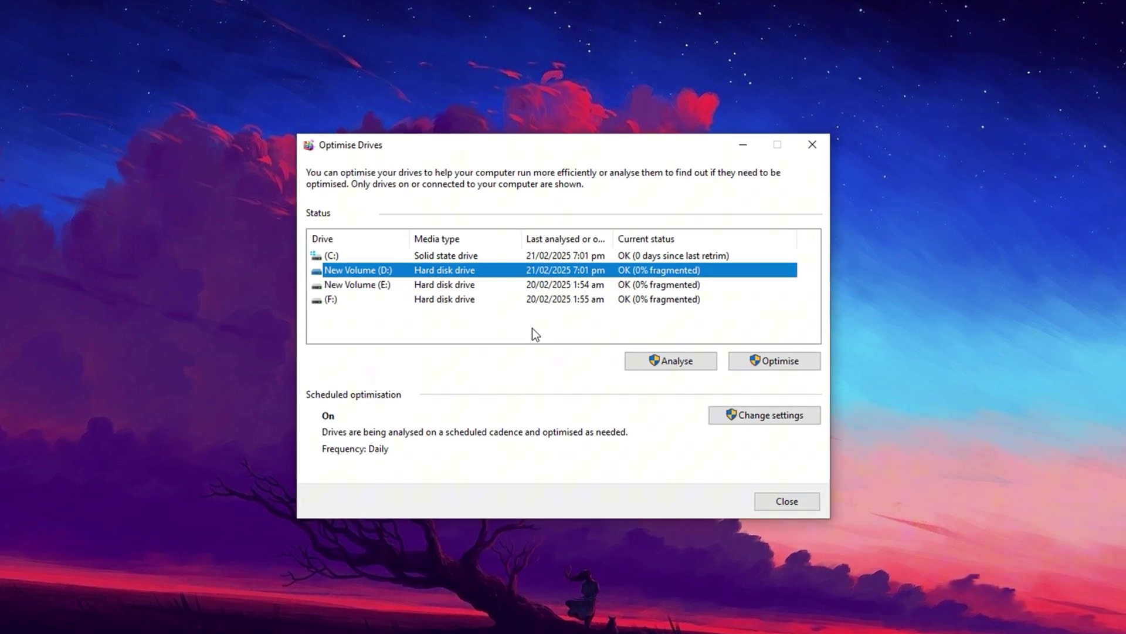
{"action": "left_click", "coordinate": [646, 365]}
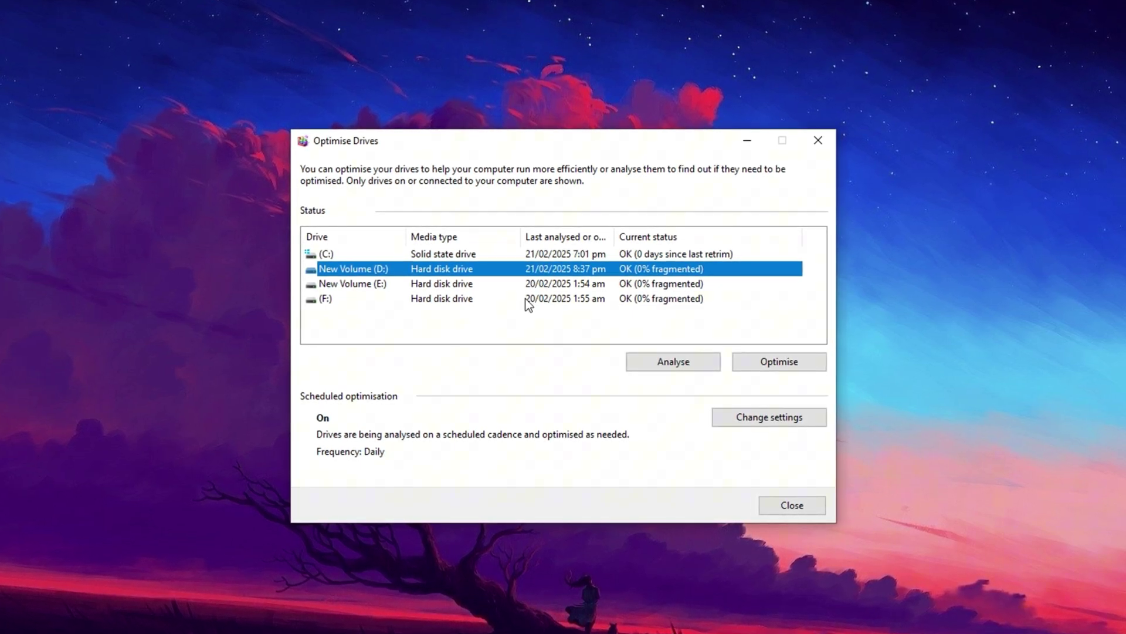
{"action": "left_click", "coordinate": [500, 255]}
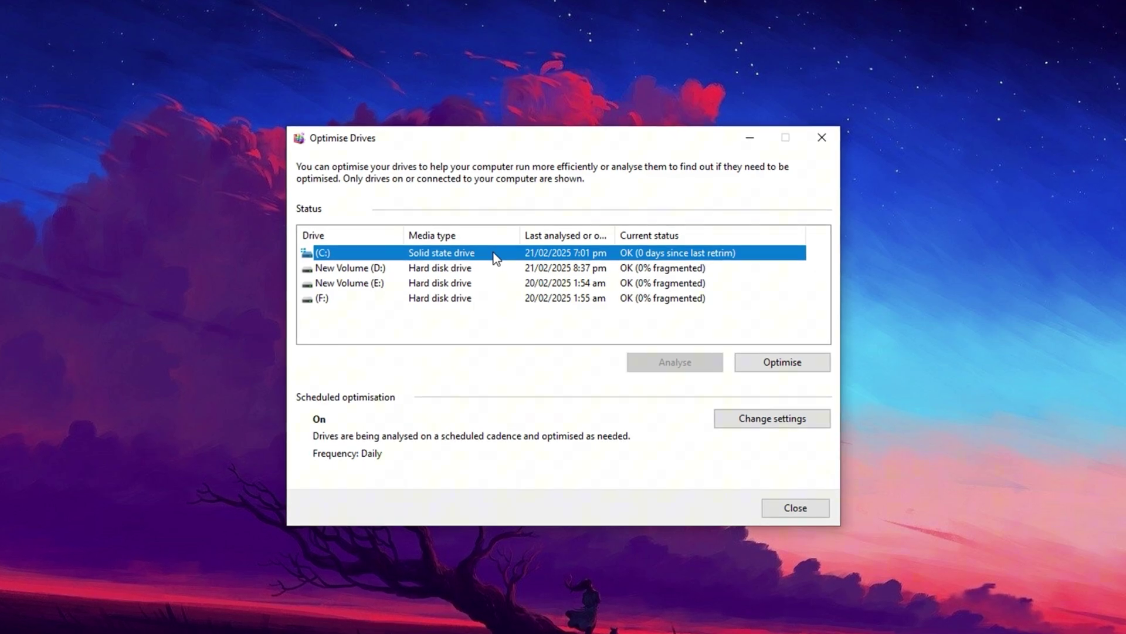
{"action": "left_click", "coordinate": [451, 271]}
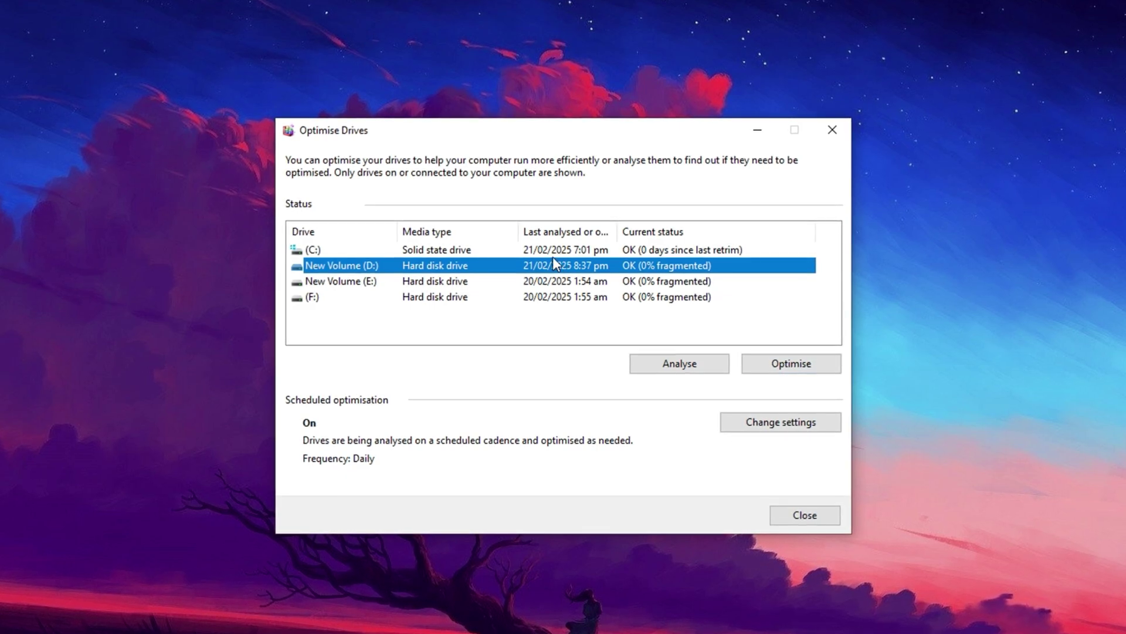
{"action": "key", "text": "Up"}
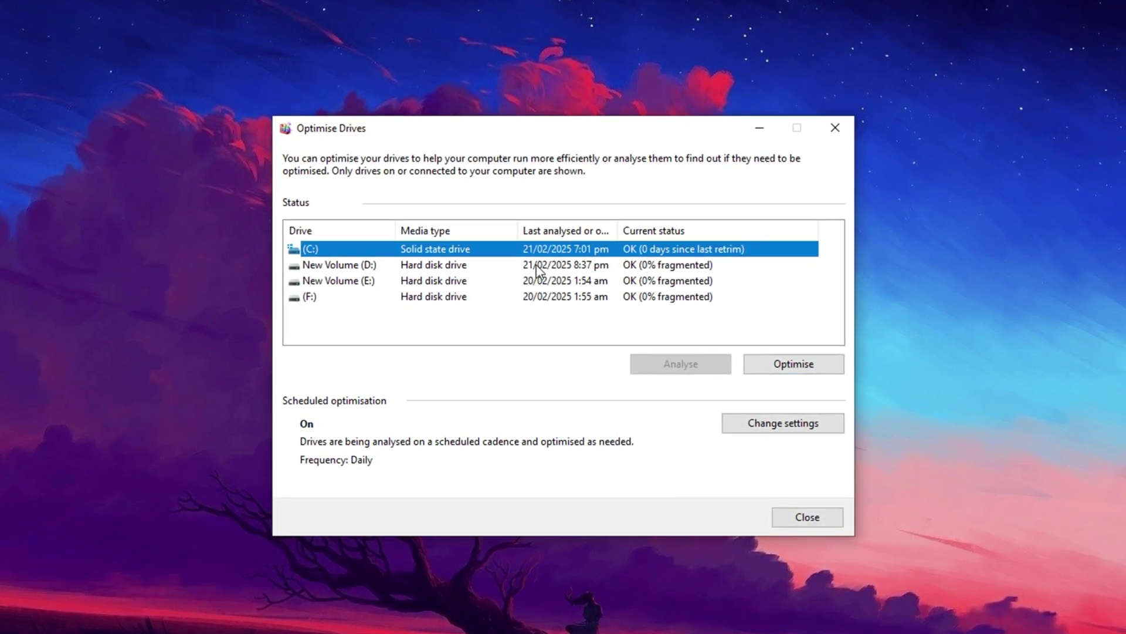
{"action": "left_click", "coordinate": [539, 265]}
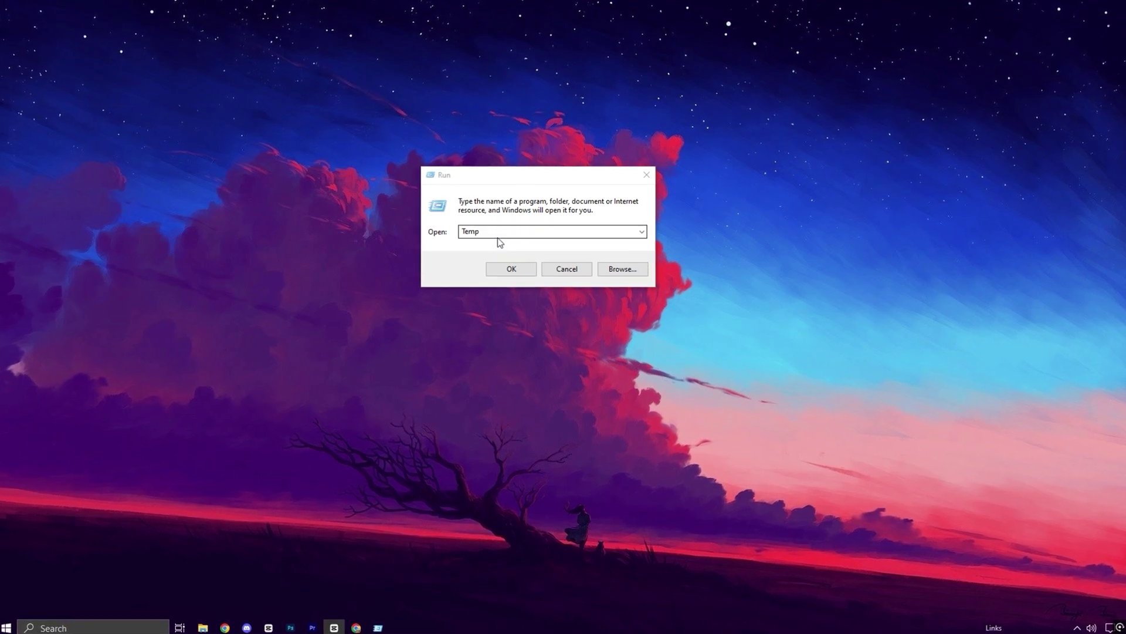
- Delete everything in the Windows Temp folder, skipping items needing administrator permission
{"action": "left_click", "coordinate": [498, 233]}
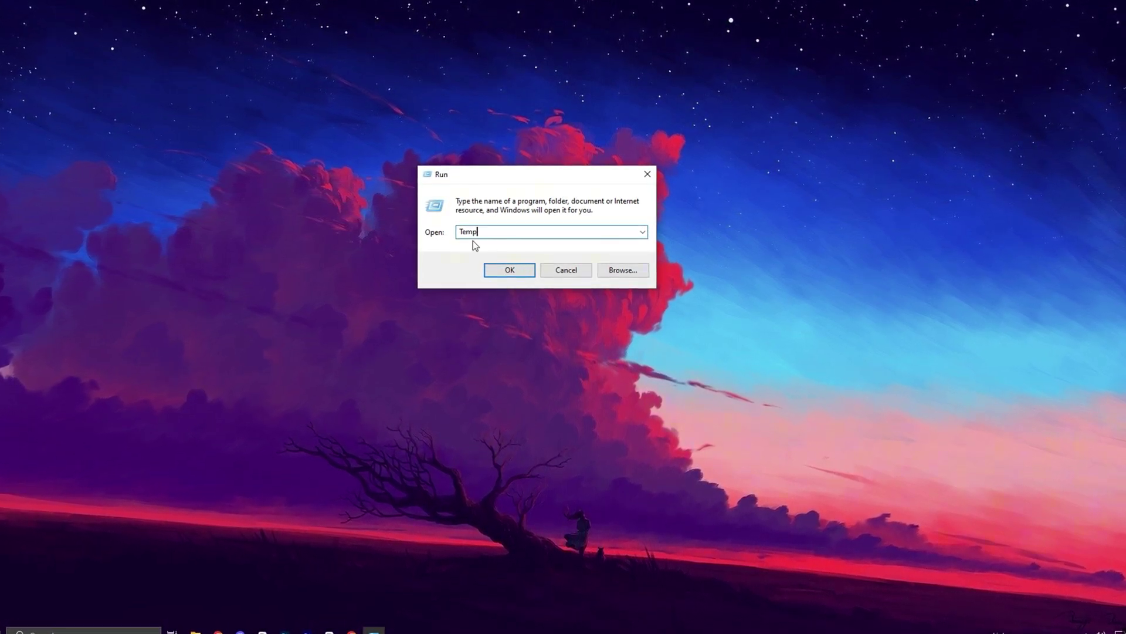
{"action": "left_click", "coordinate": [500, 272]}
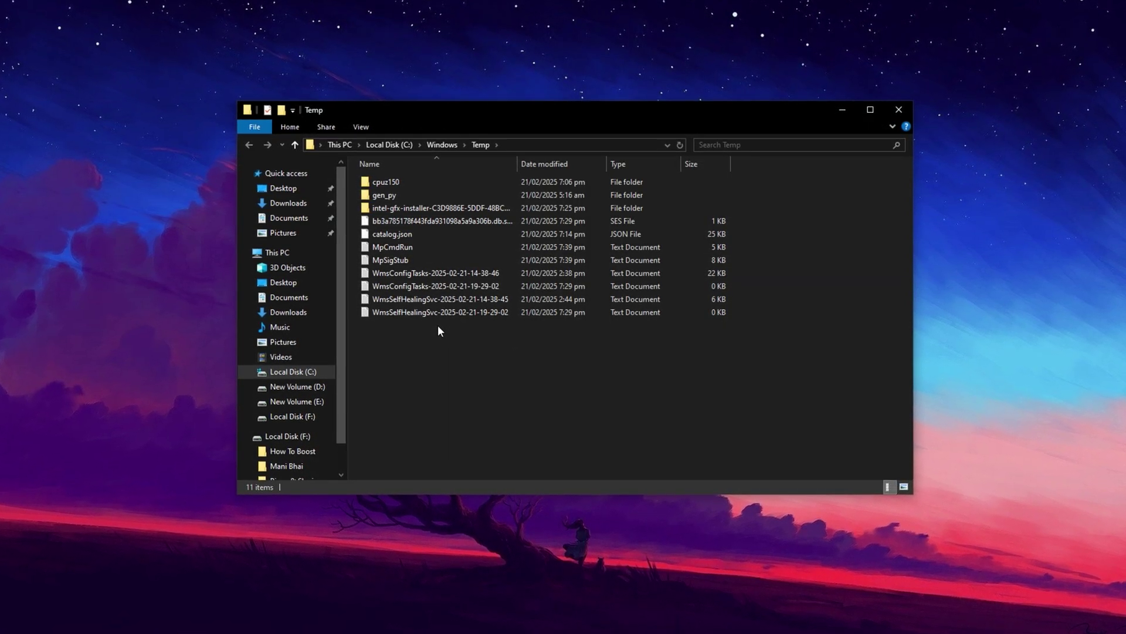
{"action": "key", "text": "ctrl+a"}
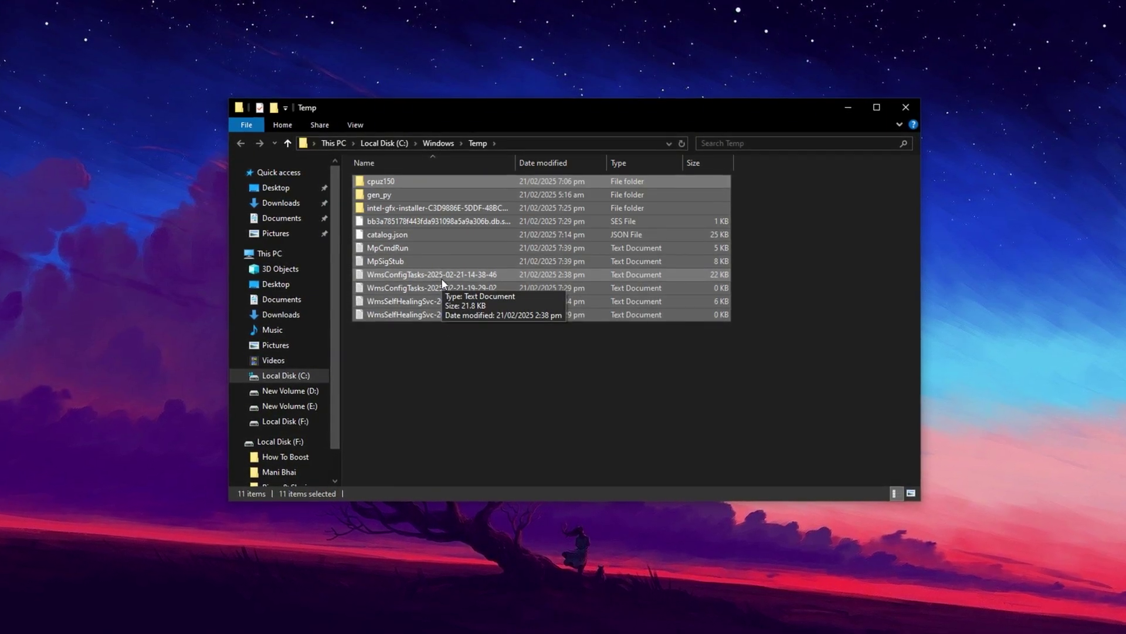
{"action": "key", "text": "Delete"}
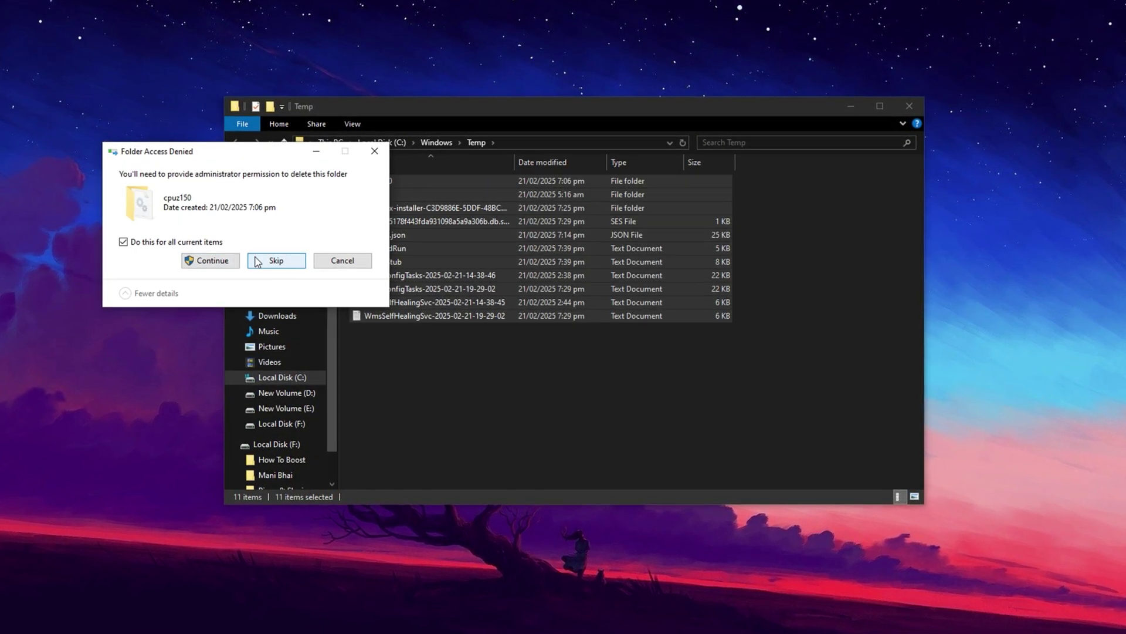
{"action": "left_click", "coordinate": [257, 263]}
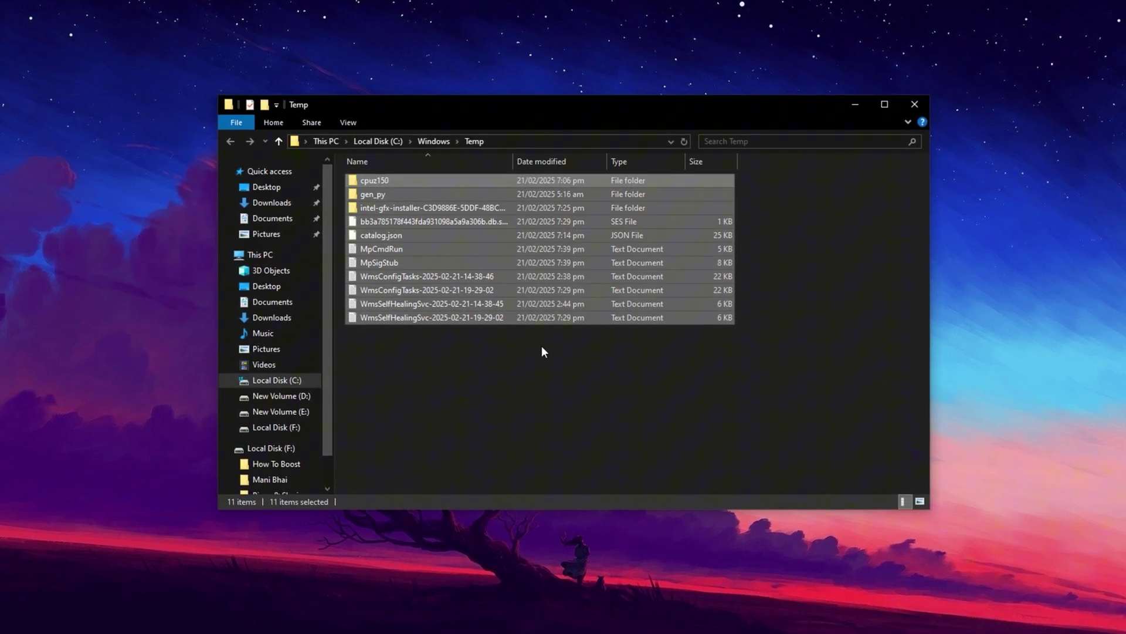
{"action": "left_click", "coordinate": [542, 350]}
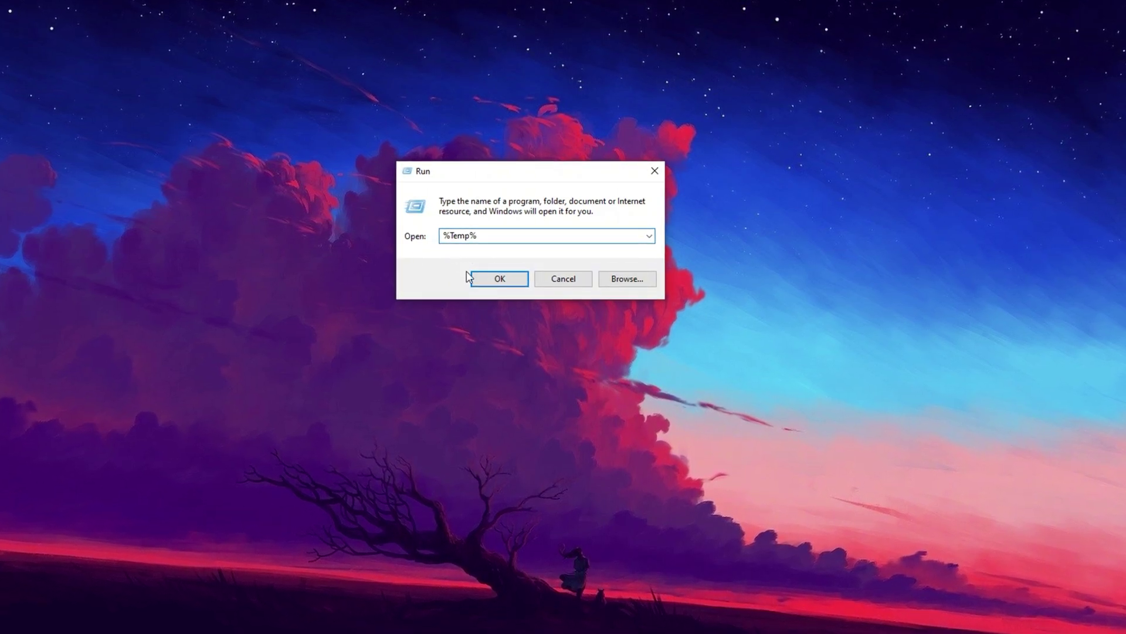
- Delete all 42 items in the user %Temp% folder, skipping files still in use
{"action": "left_click", "coordinate": [495, 278]}
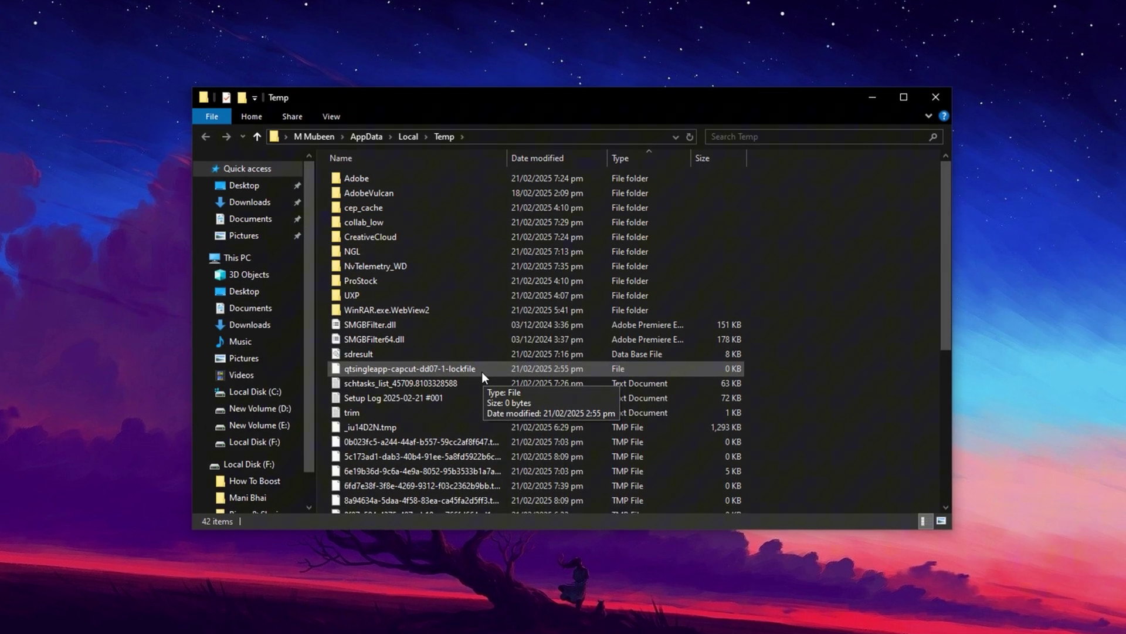
{"action": "key", "text": "ctrl+a"}
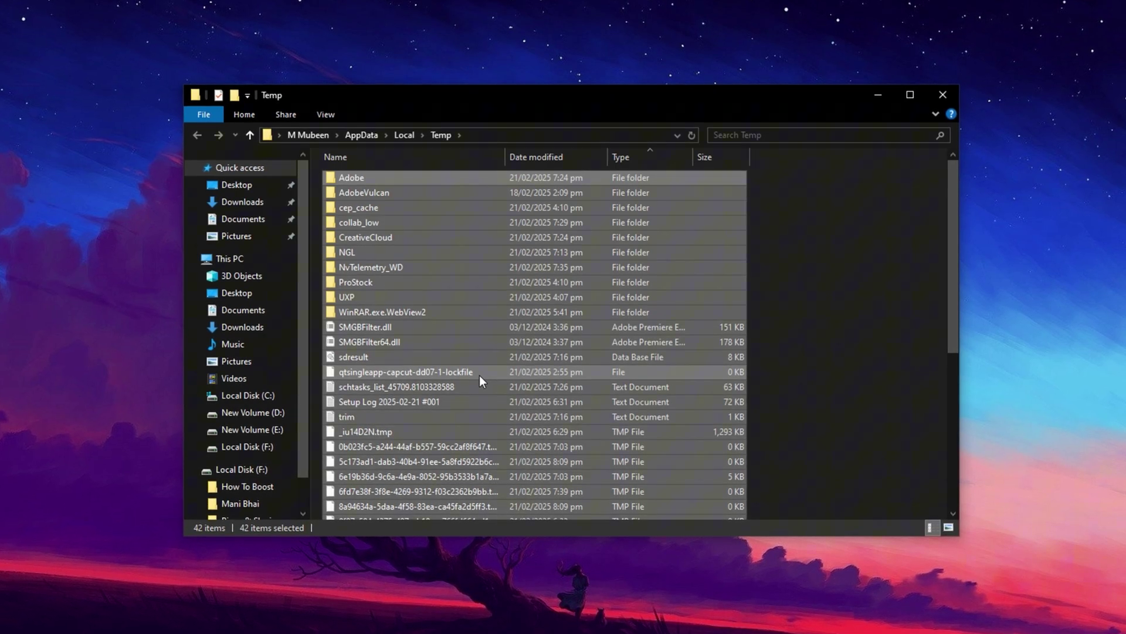
{"action": "key", "text": "Delete"}
{"action": "left_click", "coordinate": [491, 267]}
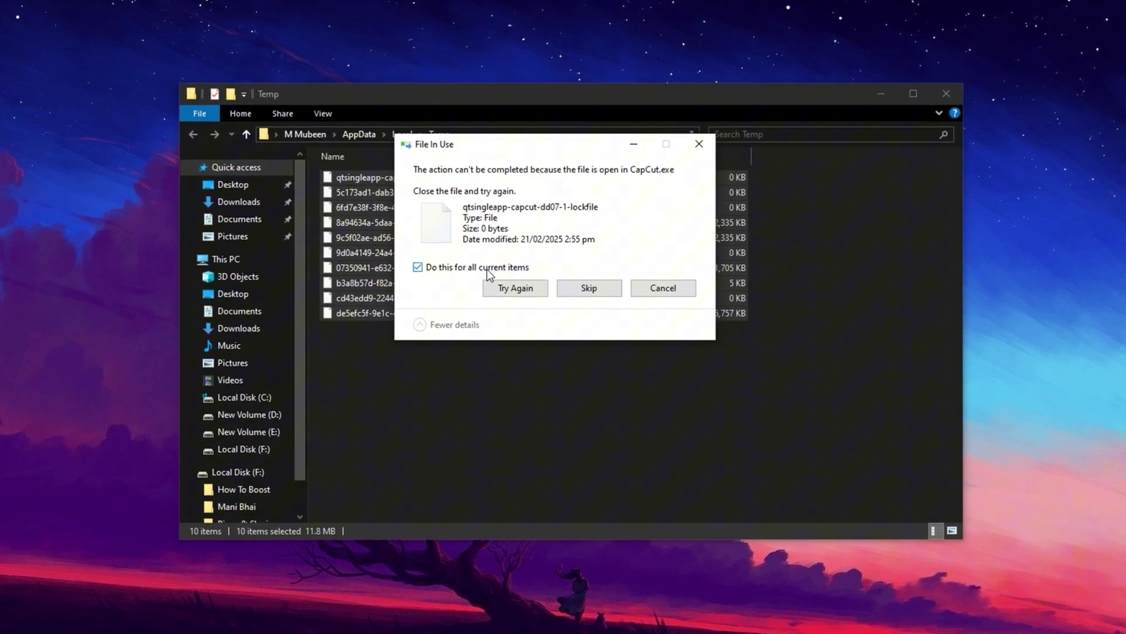
{"action": "left_click", "coordinate": [589, 288]}
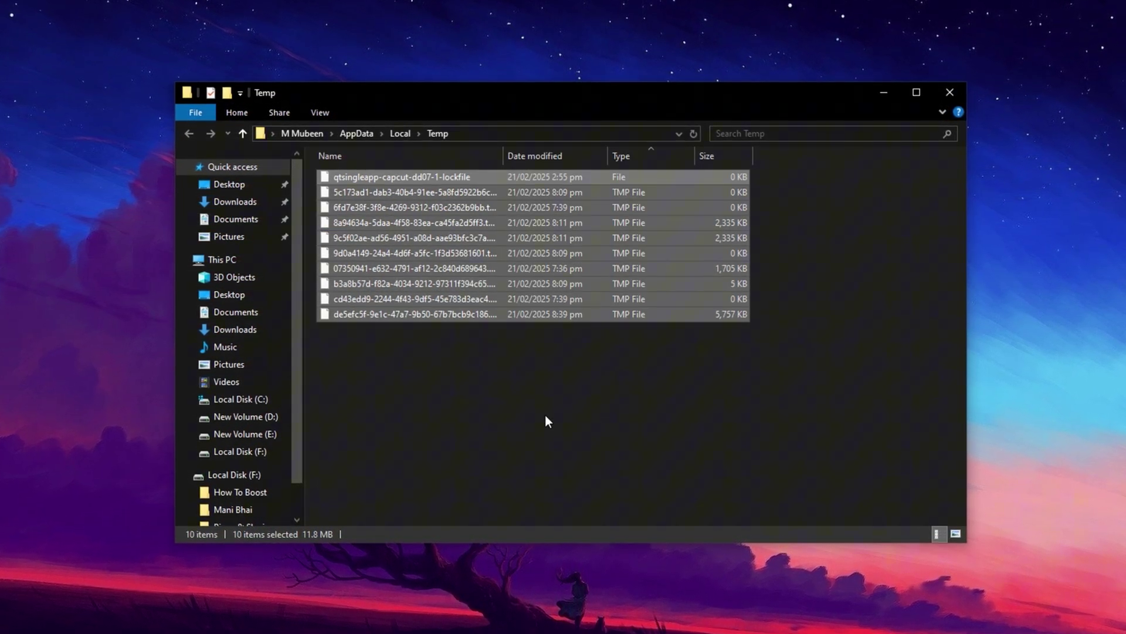
{"action": "left_click", "coordinate": [544, 415]}
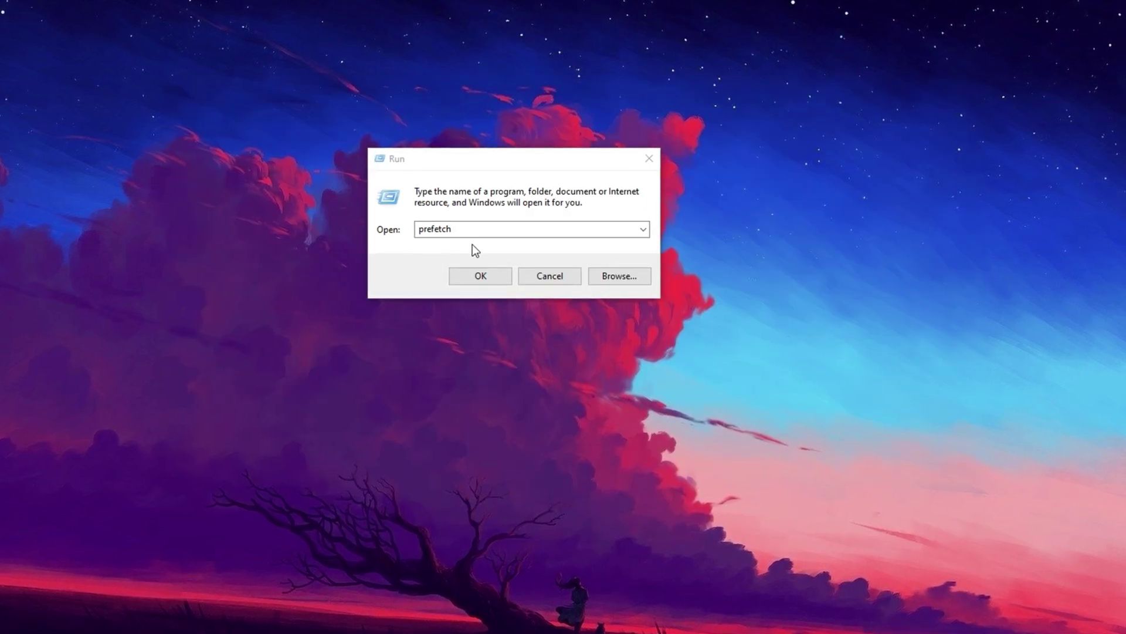
- Open the Prefetch folder with permission and delete all 235 prefetch files
{"action": "left_click", "coordinate": [473, 230]}
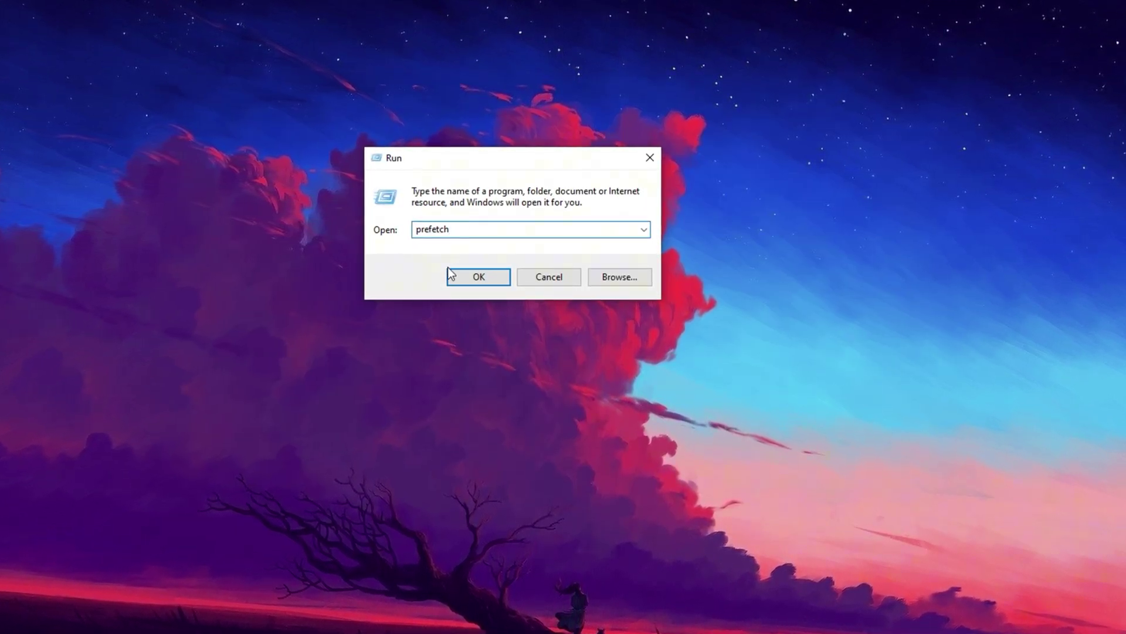
{"action": "left_click", "coordinate": [472, 277]}
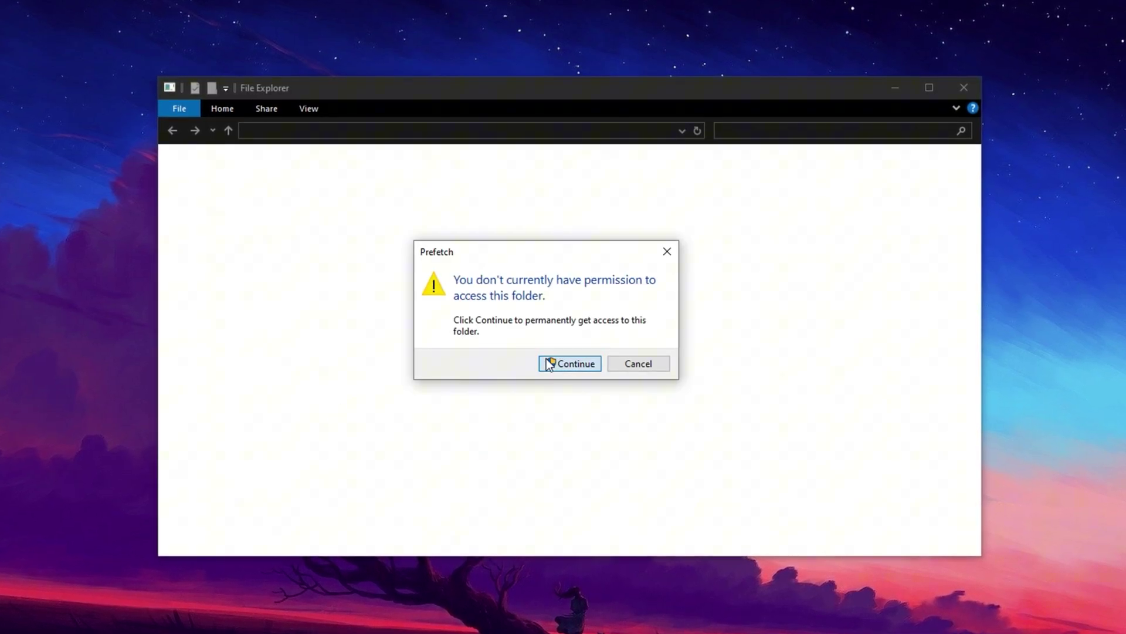
{"action": "left_click", "coordinate": [571, 363]}
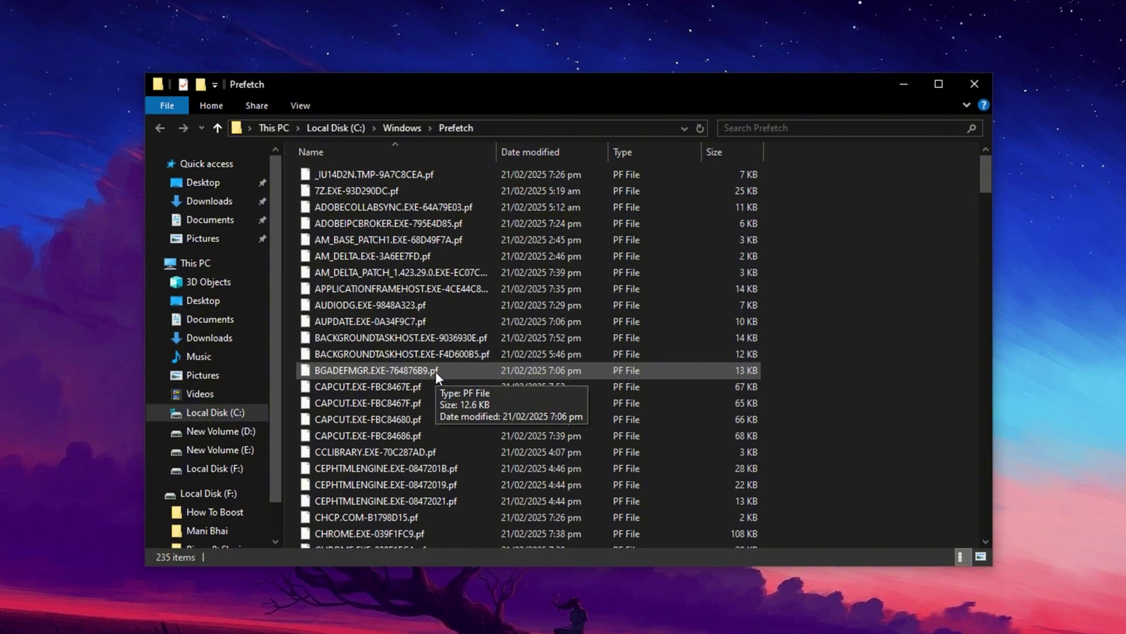
{"action": "key", "text": "ctrl+a"}
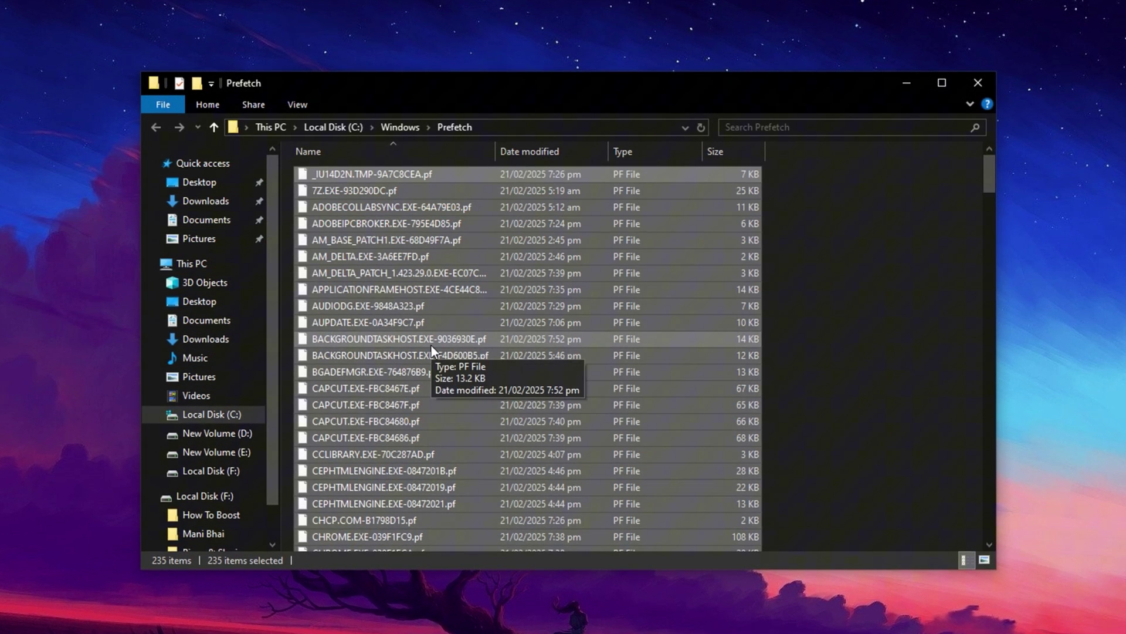
{"action": "key", "text": "Delete"}
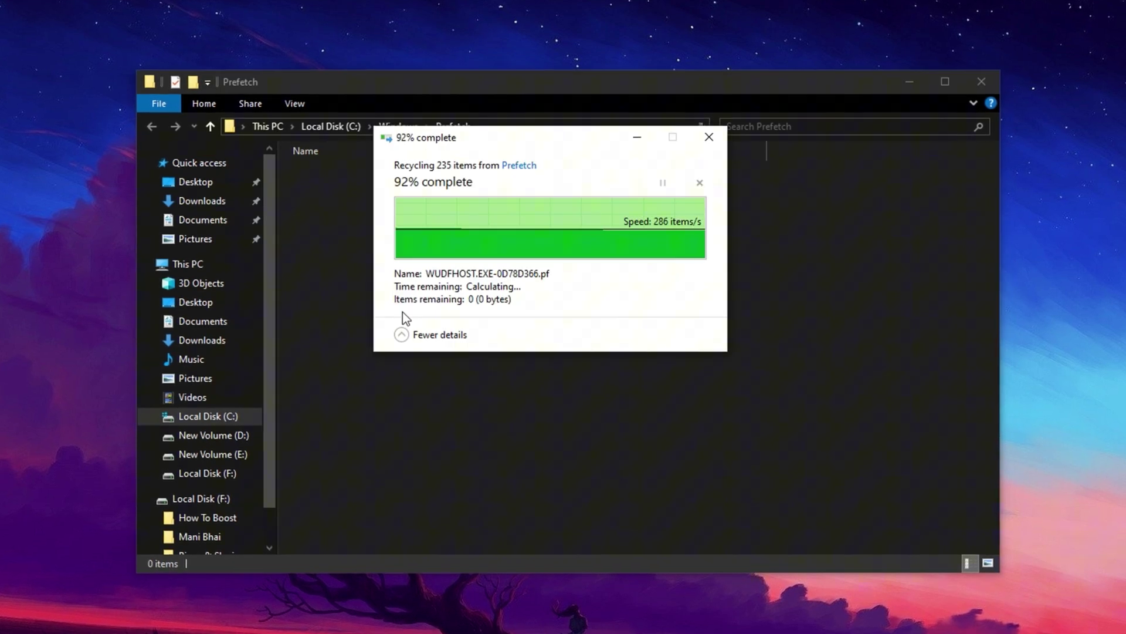